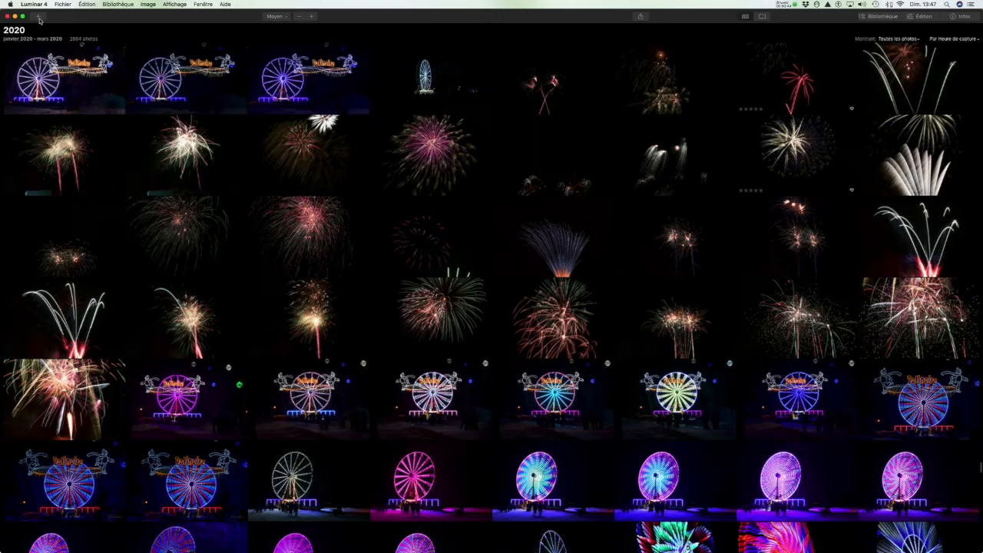
Show the library's folder list and look through the subfolders of the 2020 folder, leaving it collapsed.
{"action": "left_click", "coordinate": [874, 19]}
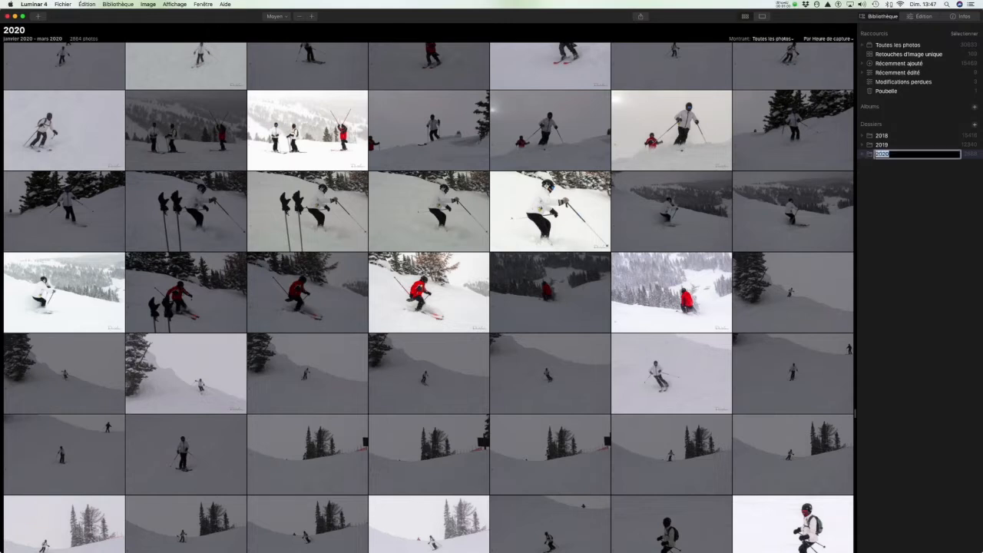
{"action": "left_click", "coordinate": [862, 155]}
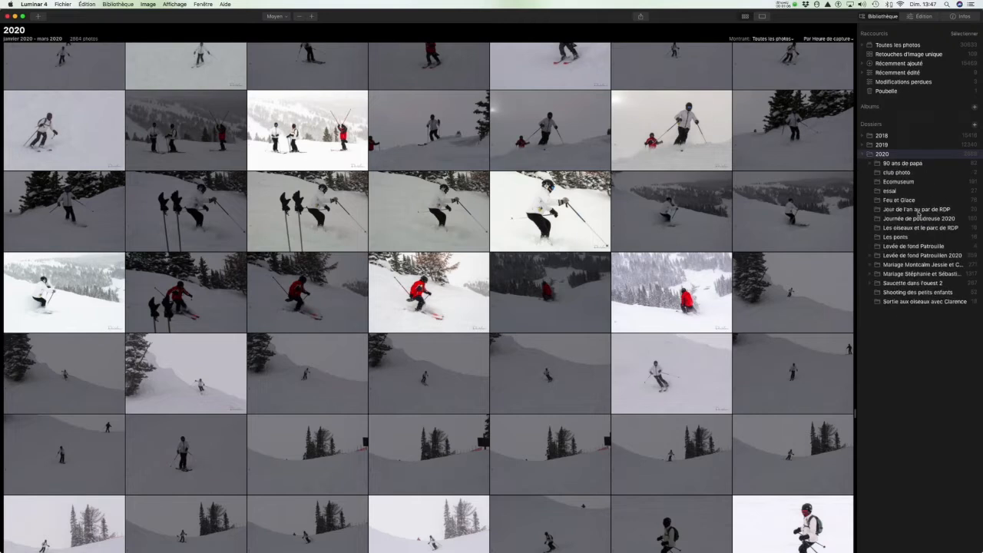
{"action": "left_click", "coordinate": [863, 155]}
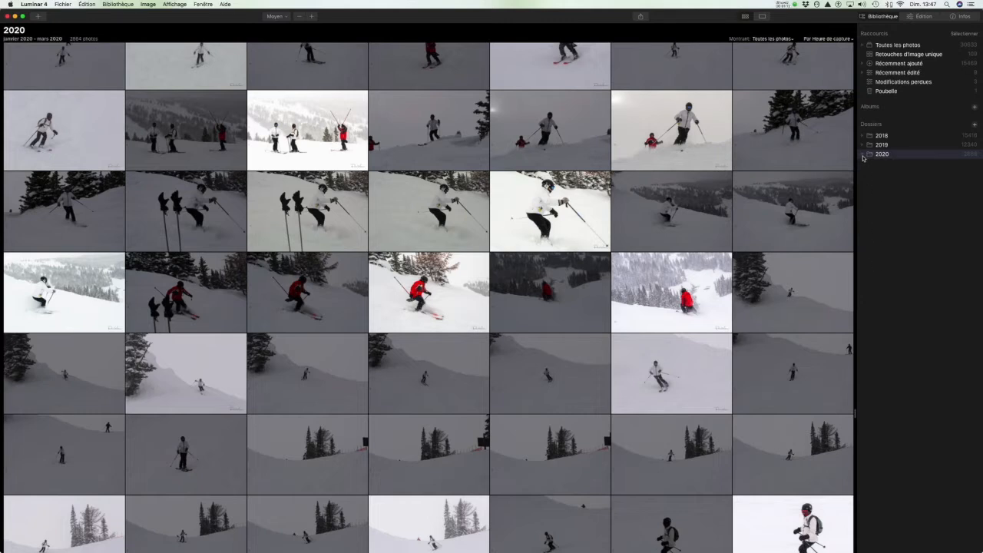
Add the Paysage image folder to the library and show its first photo in single-image view.
{"action": "left_click", "coordinate": [62, 5]}
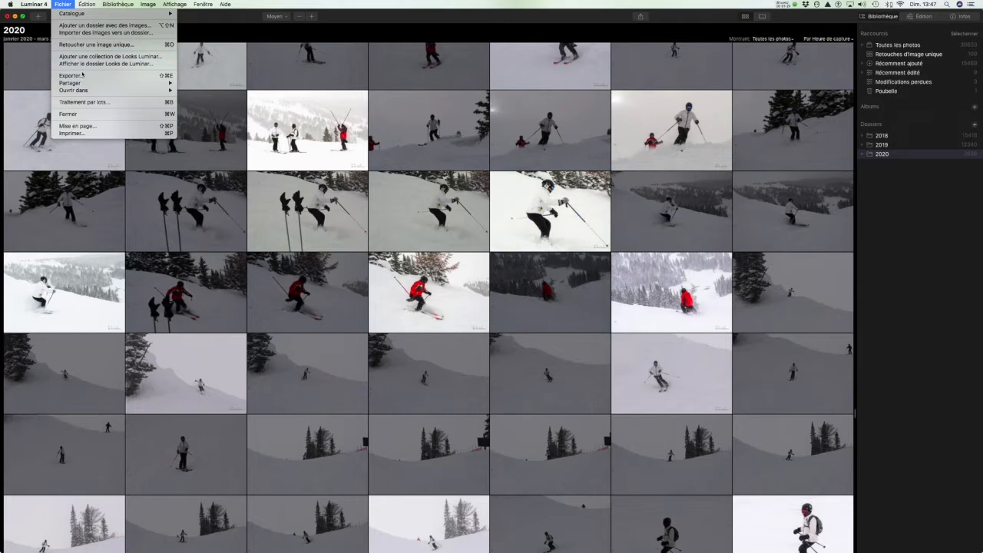
{"action": "left_click", "coordinate": [76, 26]}
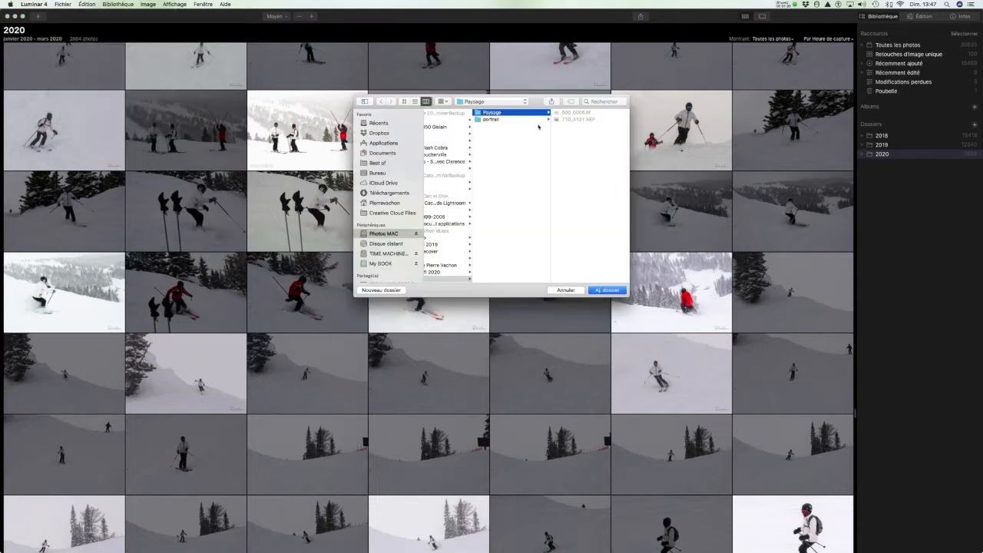
{"action": "left_click", "coordinate": [604, 292]}
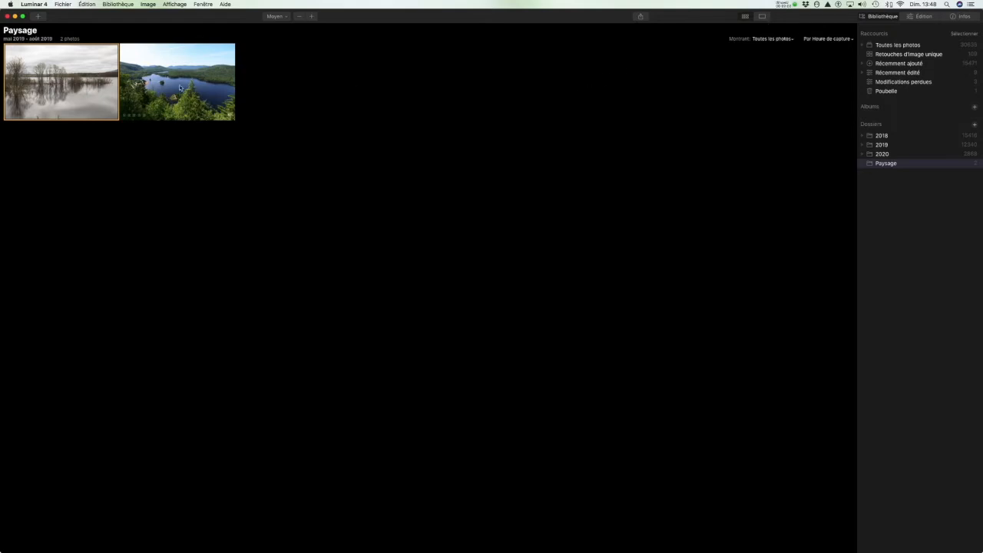
{"action": "left_click", "coordinate": [762, 17]}
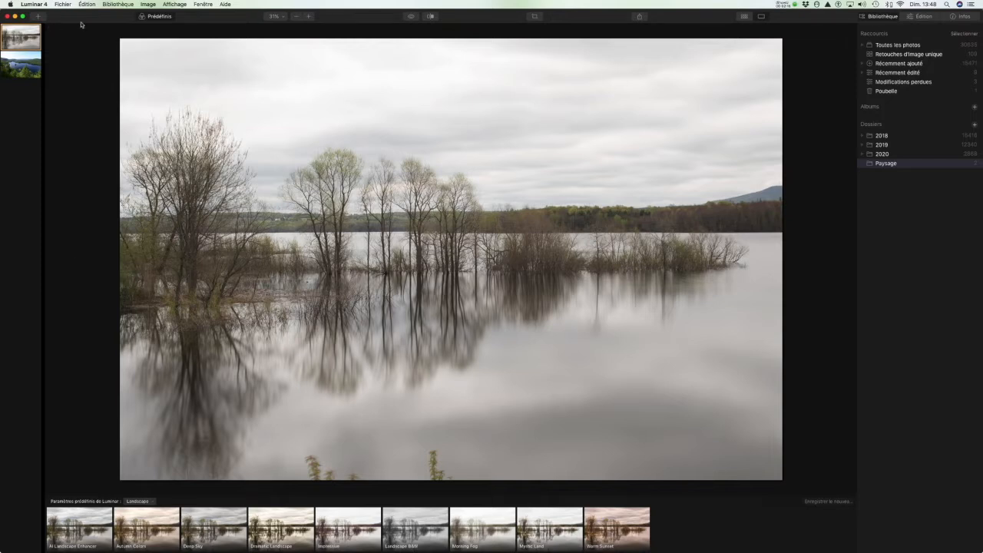
Add the image folder named portrait to the library.
{"action": "left_click", "coordinate": [40, 18]}
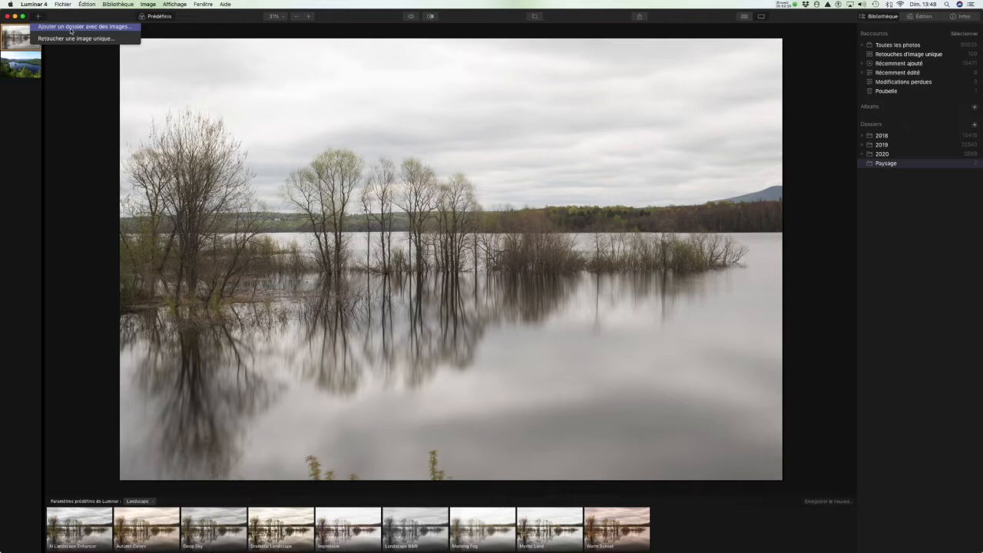
{"action": "left_click", "coordinate": [71, 27]}
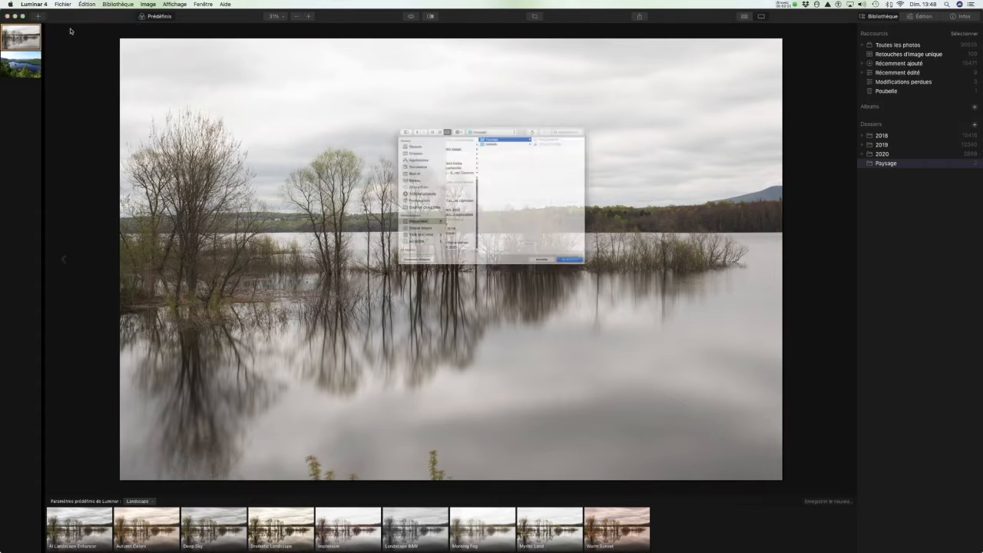
{"action": "left_click", "coordinate": [490, 120]}
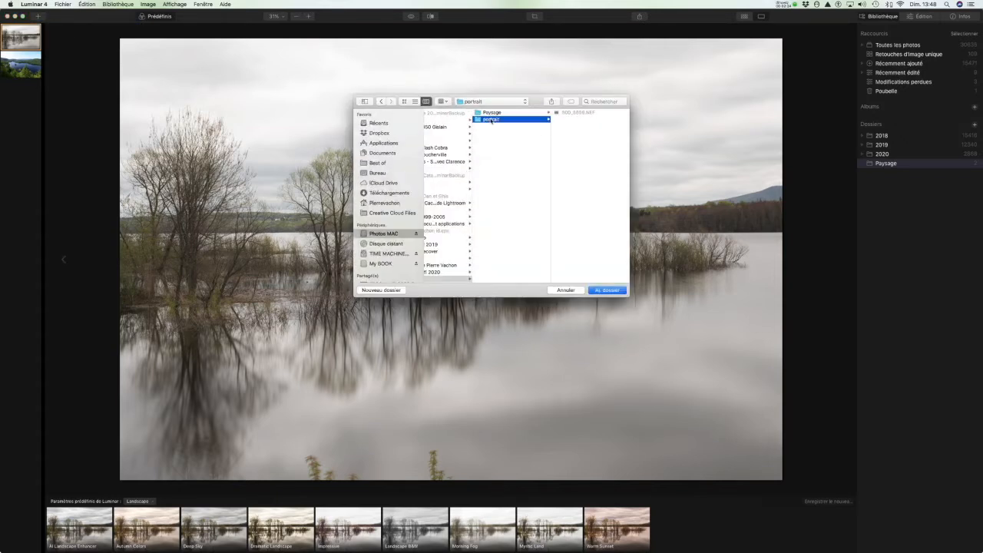
{"action": "left_click", "coordinate": [614, 292]}
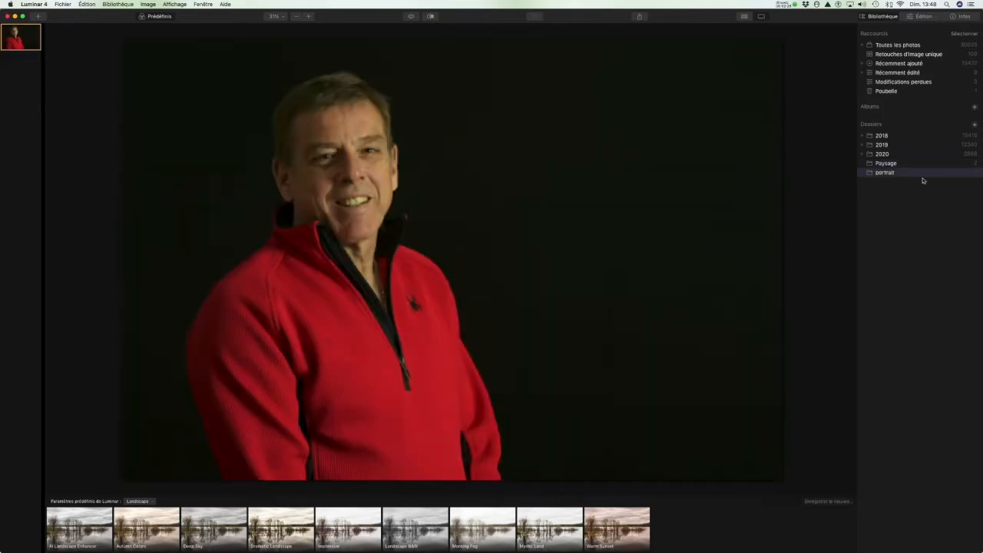
Open the Paysage folder and try the AI Landscape Enhancer and Autumn Colors presets on the flooded-trees photo, keeping the preset strip shown.
{"action": "left_click", "coordinate": [884, 164]}
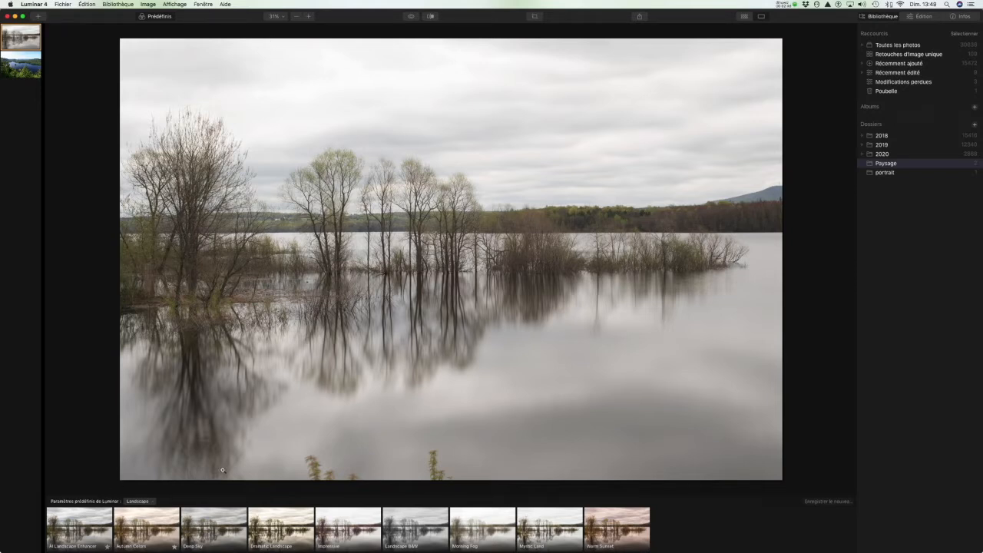
{"action": "left_click", "coordinate": [91, 525]}
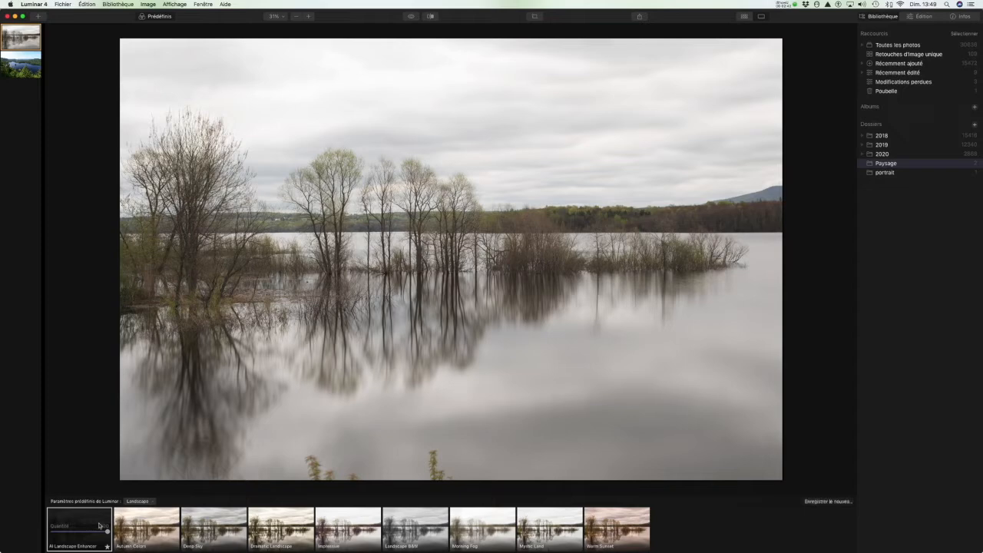
{"action": "left_click", "coordinate": [144, 17]}
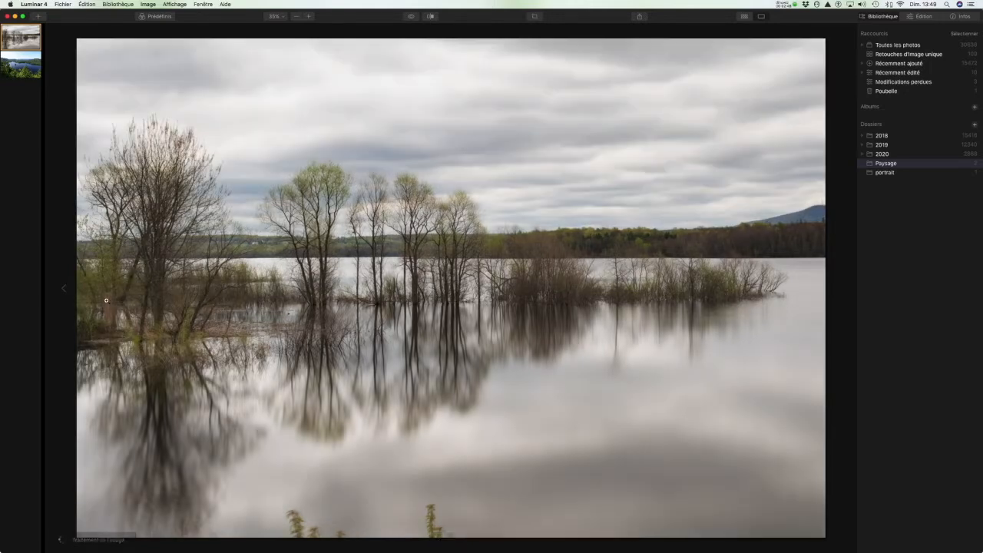
{"action": "left_click", "coordinate": [148, 16]}
{"action": "left_click", "coordinate": [148, 524]}
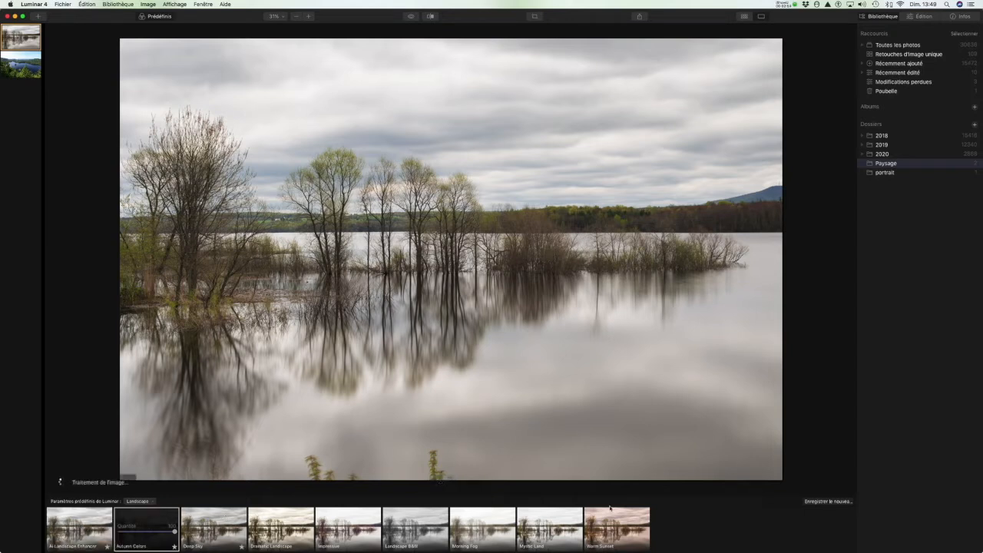
Apply the Warm Sunset preset from the Landscape collection and reduce its amount to 84.
{"action": "left_click", "coordinate": [619, 522]}
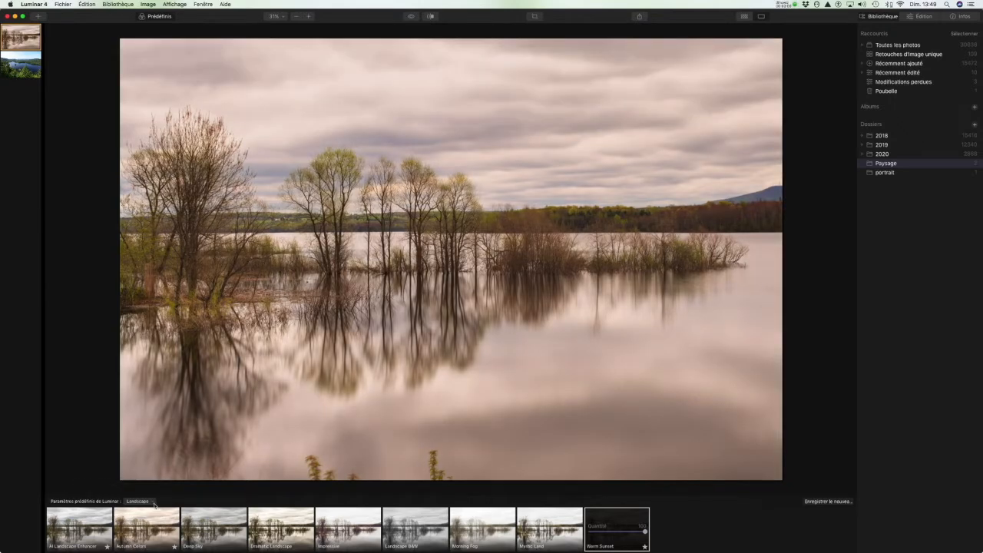
{"action": "left_click", "coordinate": [154, 501]}
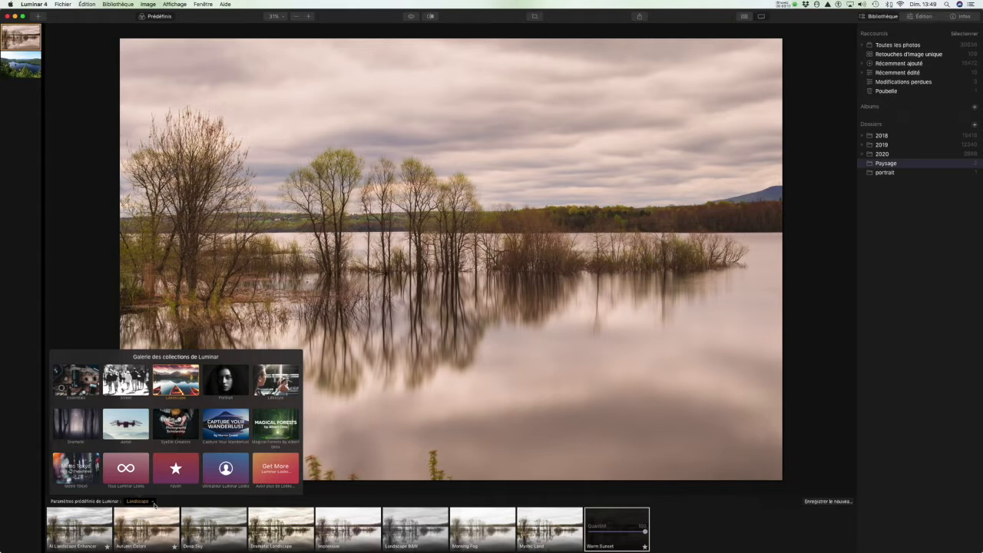
{"action": "left_click", "coordinate": [611, 523]}
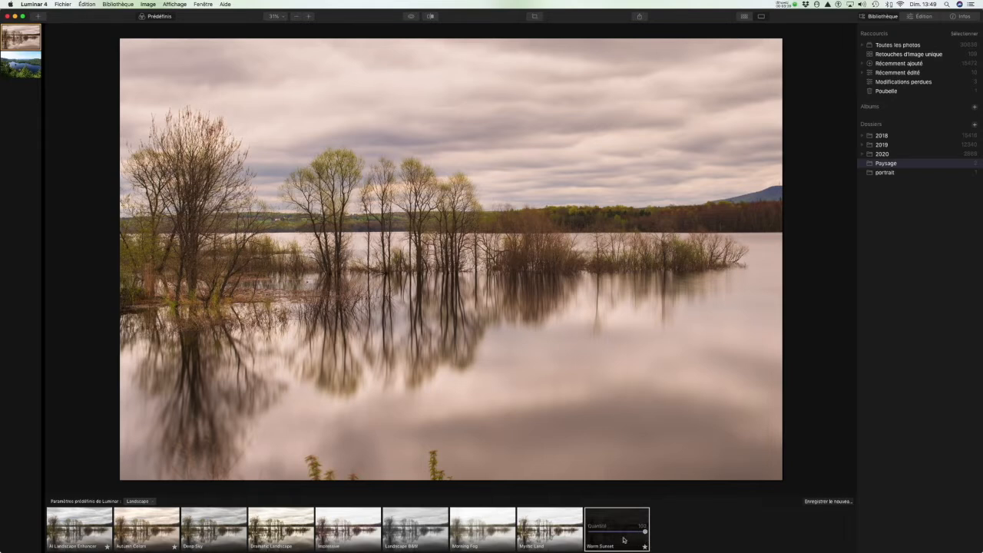
{"action": "mouse_move", "coordinate": [645, 532]}
{"action": "left_mouse_down"}
{"action": "mouse_move", "coordinate": [620, 533]}
{"action": "mouse_move", "coordinate": [636, 537]}
{"action": "left_mouse_up"}
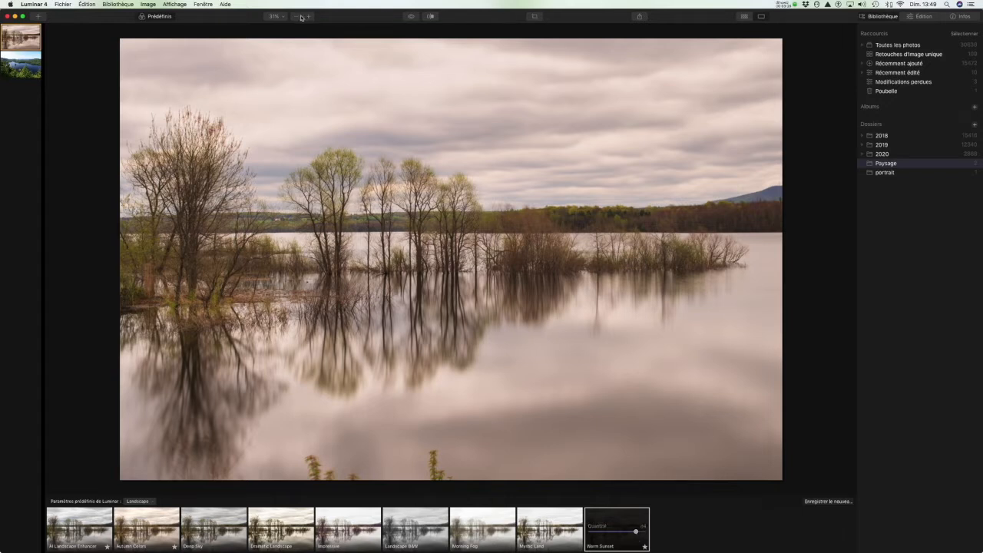
Fit the photo to the screen, enlarge it to 100%, and reduce the view to 25%.
{"action": "left_click", "coordinate": [275, 17]}
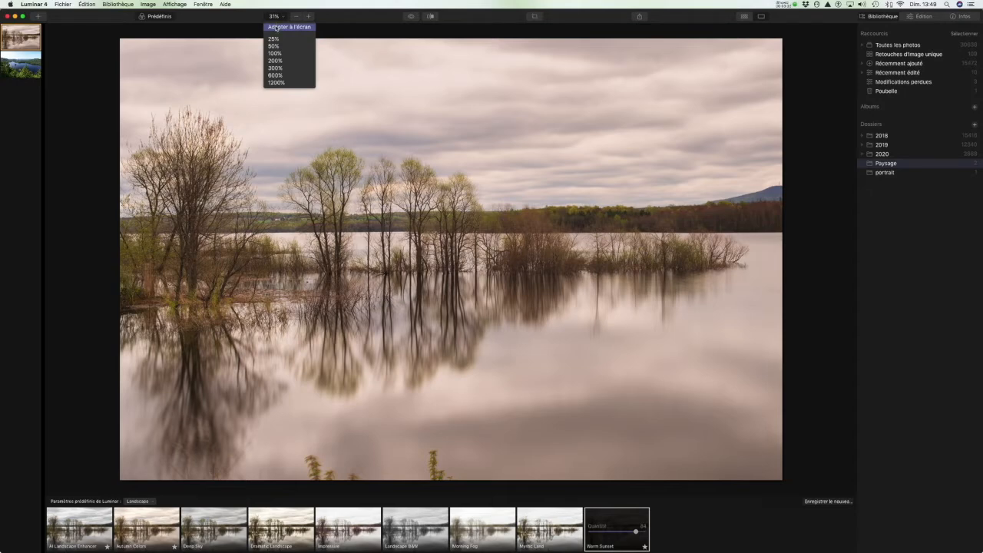
{"action": "left_click", "coordinate": [275, 27]}
{"action": "left_click", "coordinate": [310, 17]}
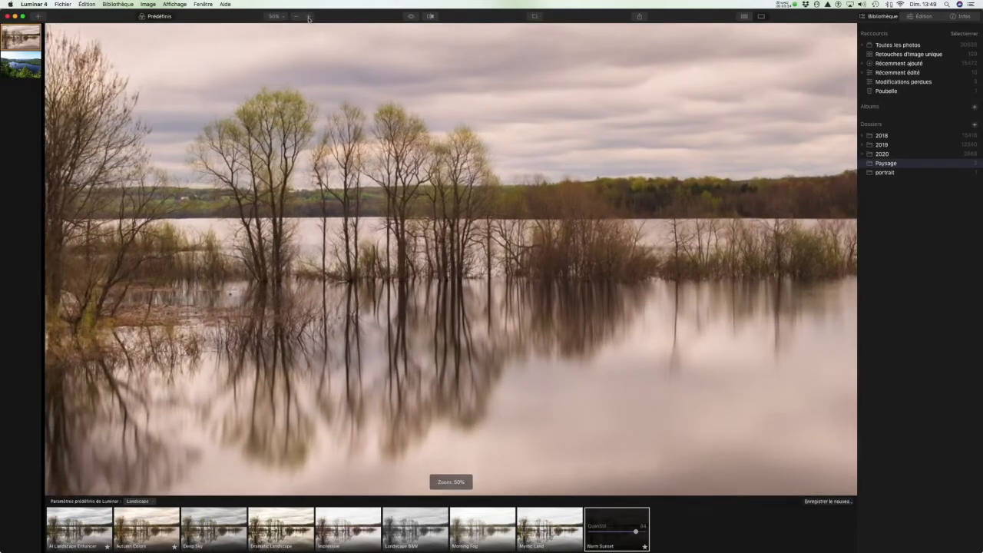
{"action": "left_click", "coordinate": [310, 16]}
{"action": "left_click", "coordinate": [296, 18]}
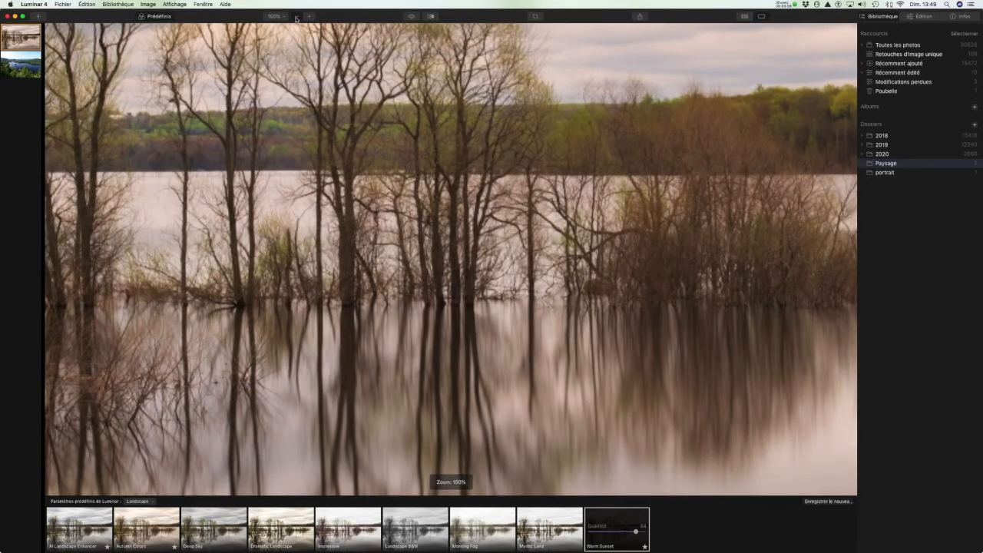
{"action": "left_click", "coordinate": [297, 18]}
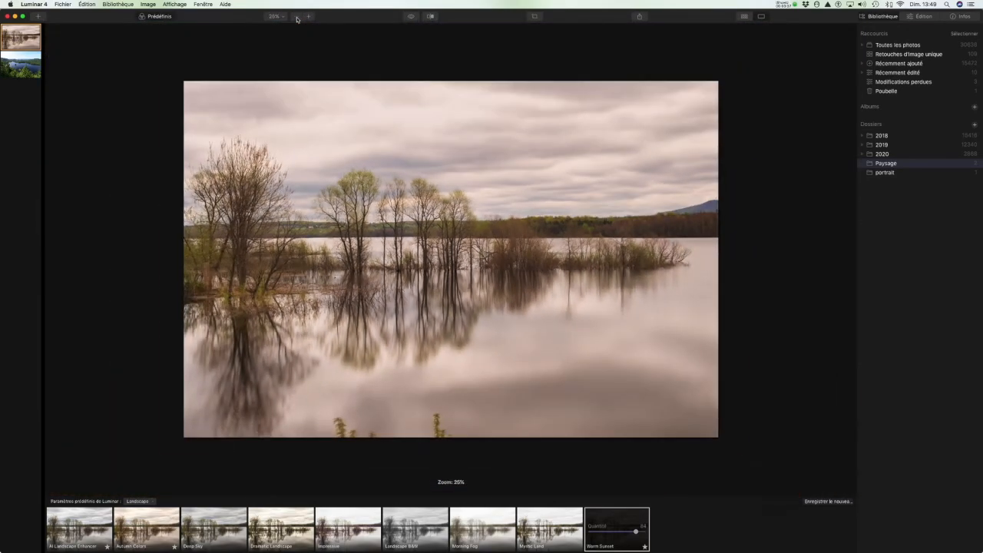
Switch repeatedly between the original and the edited version of the photo to check the preset's effect.
{"action": "left_click", "coordinate": [411, 17]}
{"action": "left_click", "coordinate": [411, 17]}
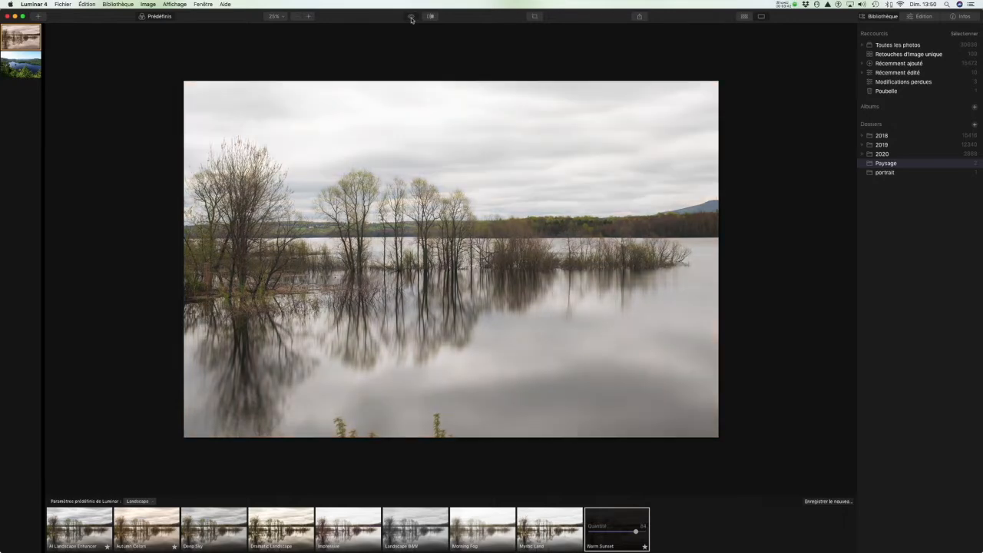
{"action": "left_click", "coordinate": [411, 17]}
{"action": "left_click", "coordinate": [411, 17]}
{"action": "left_click", "coordinate": [411, 16]}
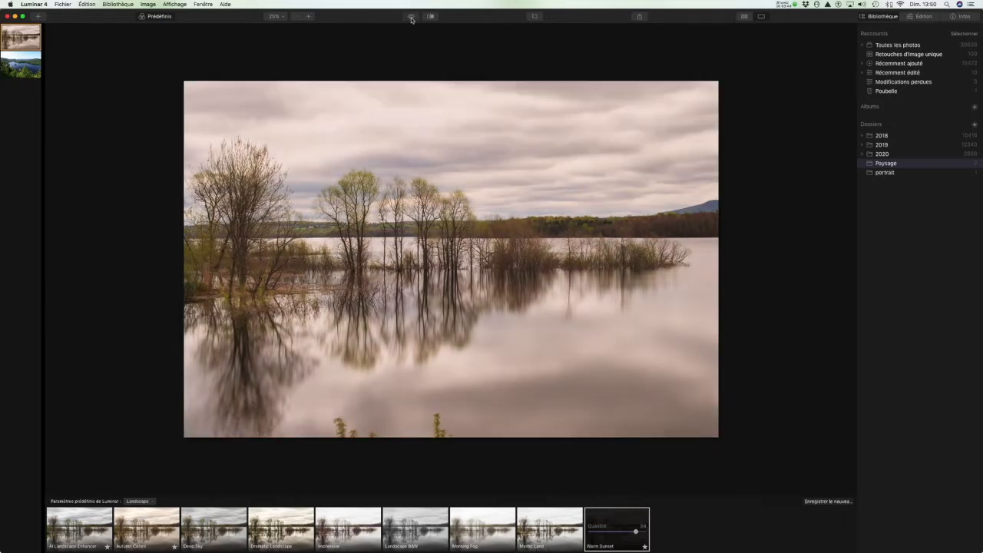
Compare before and after in a split view, moving the divider across the trees on the photo's left side.
{"action": "left_click", "coordinate": [431, 17]}
{"action": "left_click_drag", "start_coordinate": [448, 47], "coordinate": [265, 48]}
{"action": "left_click_drag", "start_coordinate": [239, 49], "coordinate": [314, 59]}
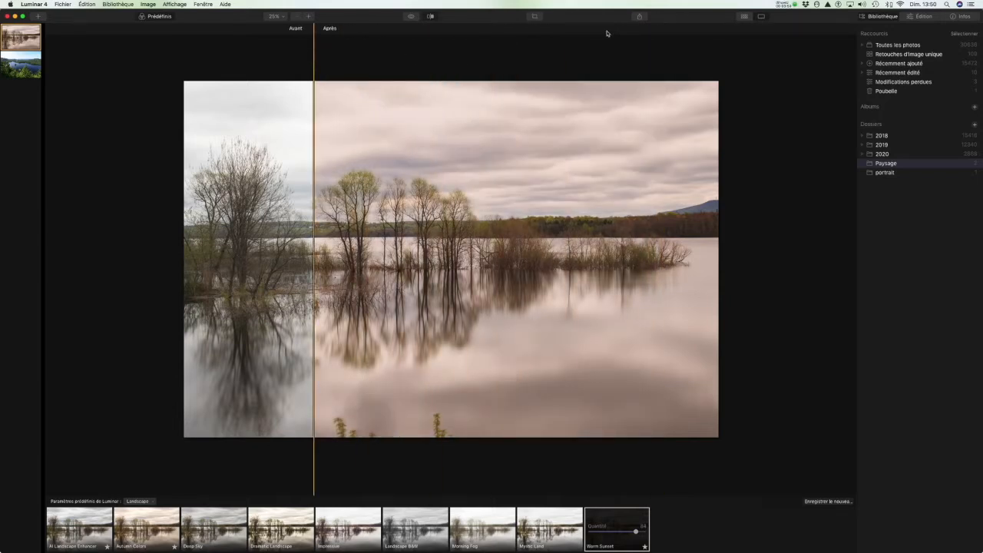
Crop the flooded-trees photo slightly, to about 5489 × 3659 pixels.
{"action": "left_click", "coordinate": [534, 17]}
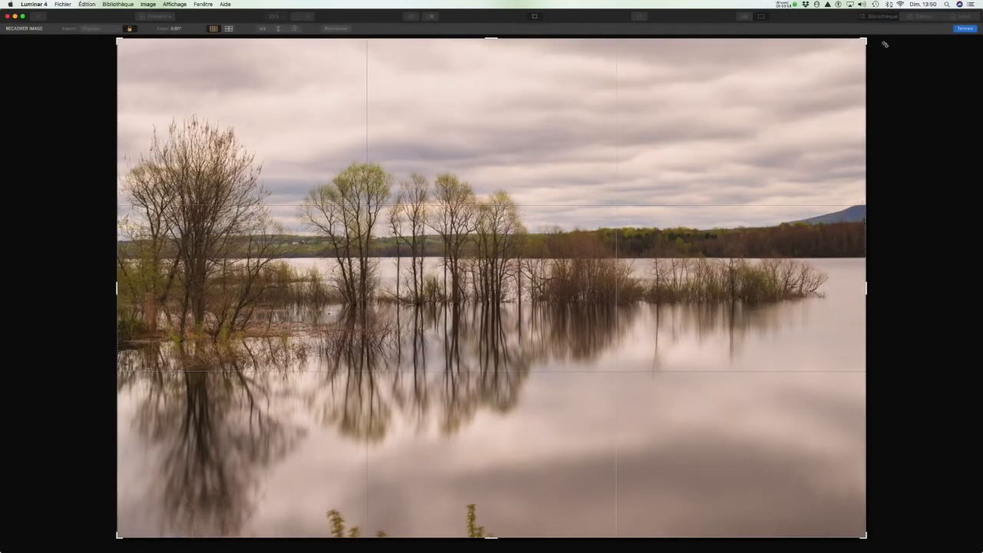
{"action": "left_click_drag", "start_coordinate": [865, 39], "coordinate": [860, 44]}
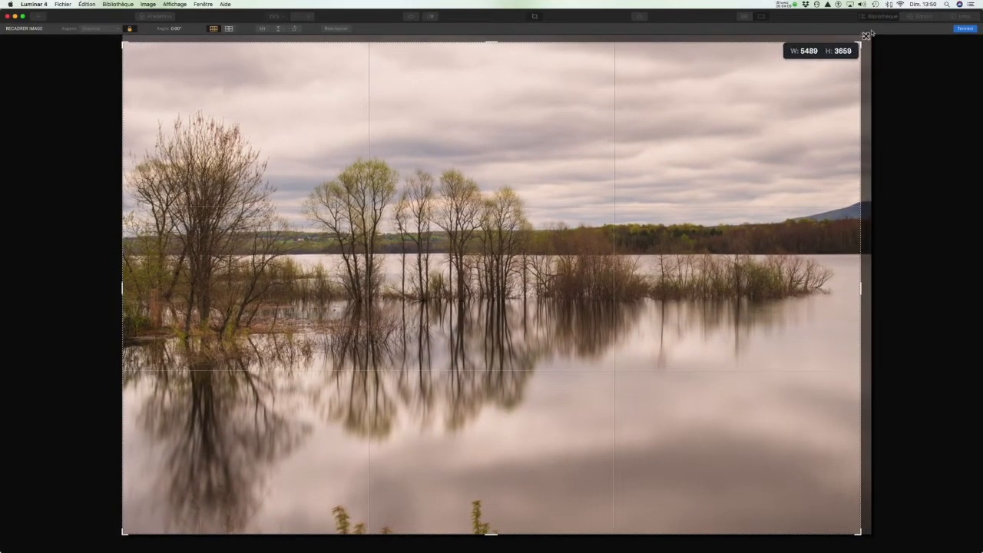
{"action": "left_click", "coordinate": [966, 28]}
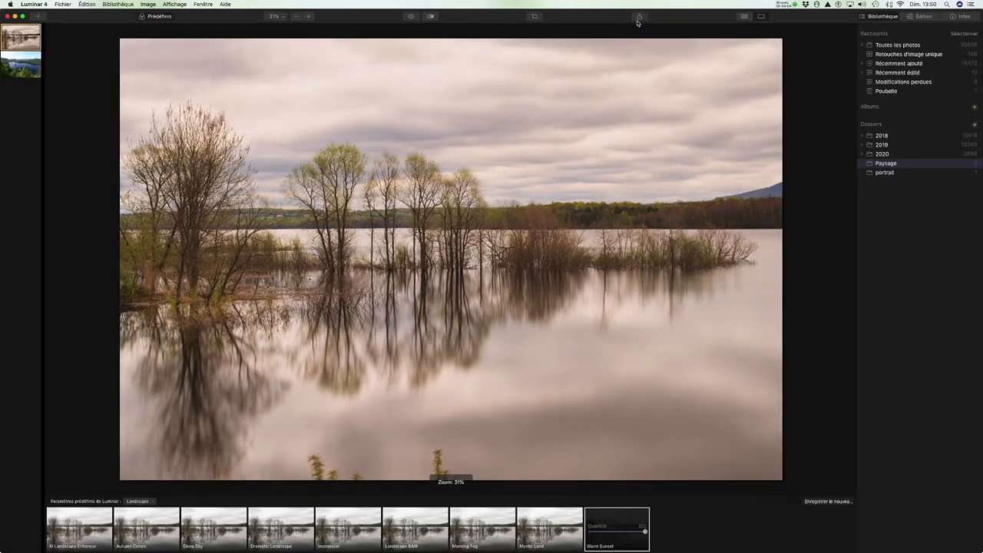
Look over the export and sharing options, and view the Paysage folder as a gallery before returning to the single image.
{"action": "left_click", "coordinate": [638, 17]}
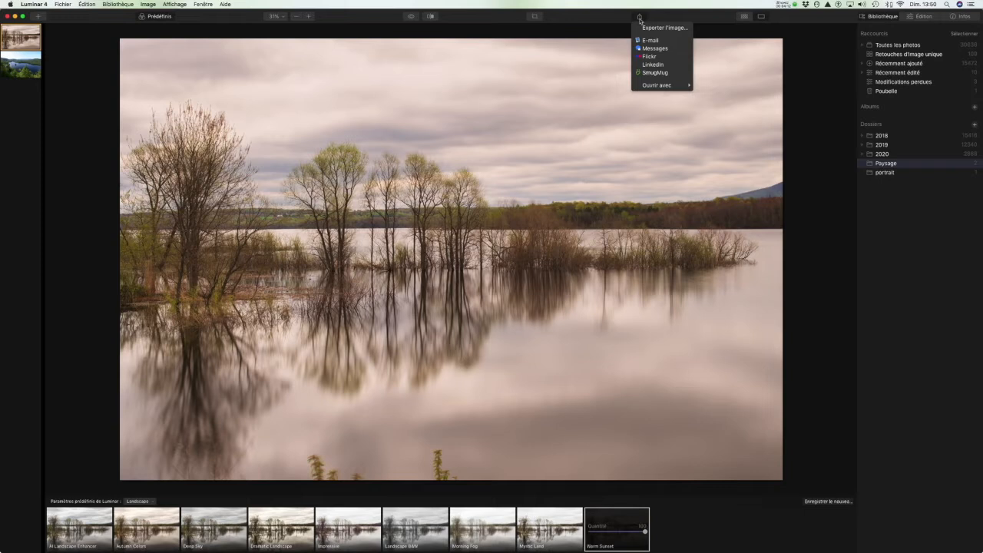
{"action": "left_click", "coordinate": [734, 33]}
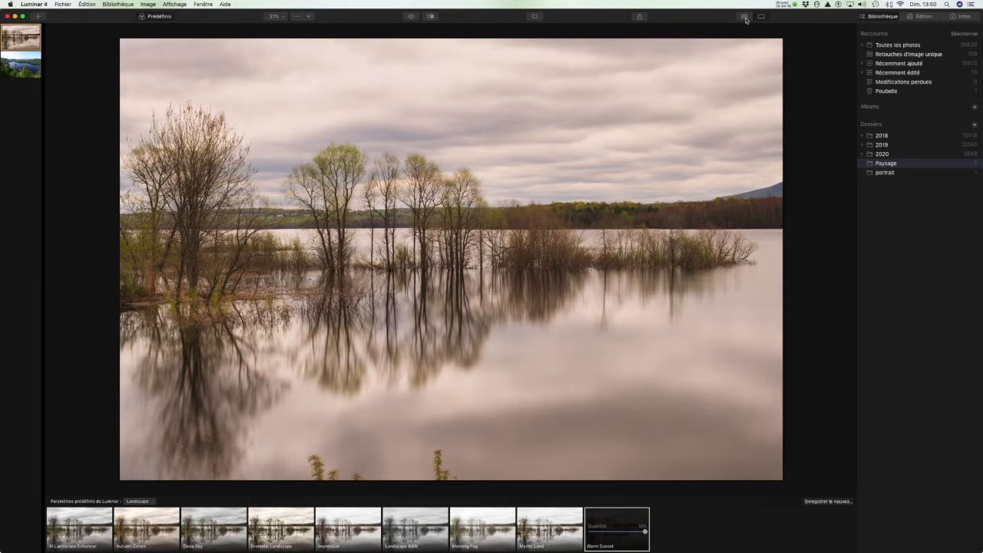
{"action": "left_click", "coordinate": [744, 17]}
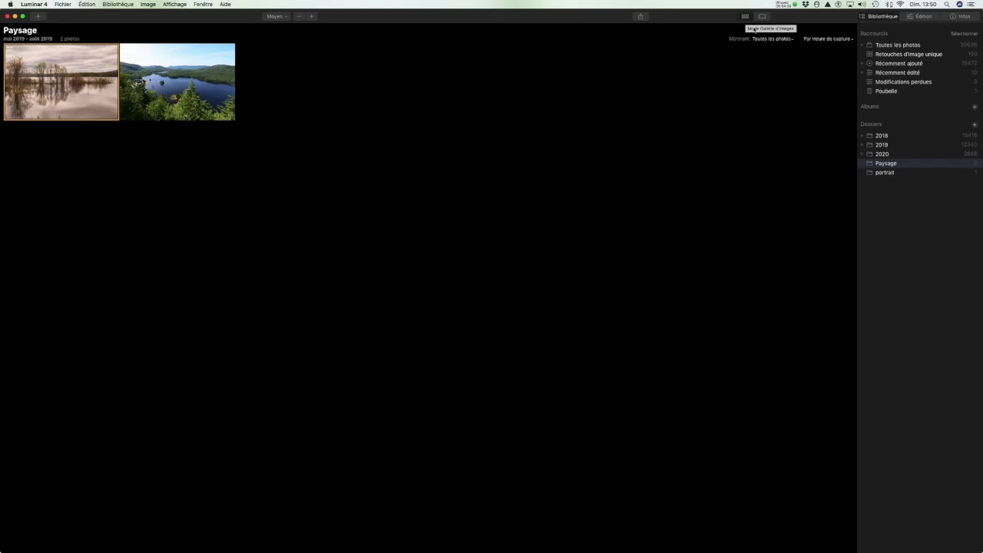
{"action": "left_click", "coordinate": [763, 17]}
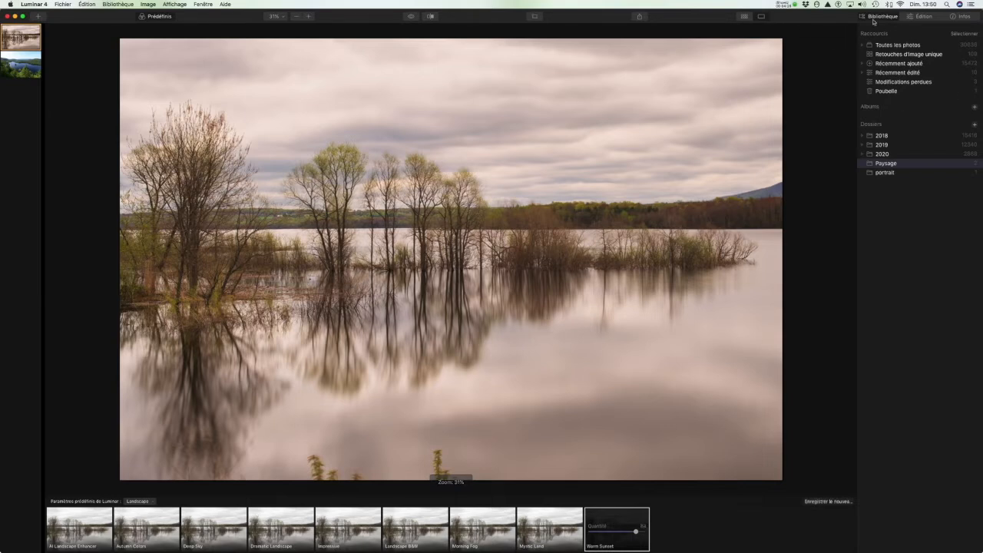
Look at the editing tools available for the photo and its camera and exposure information.
{"action": "left_click", "coordinate": [921, 17]}
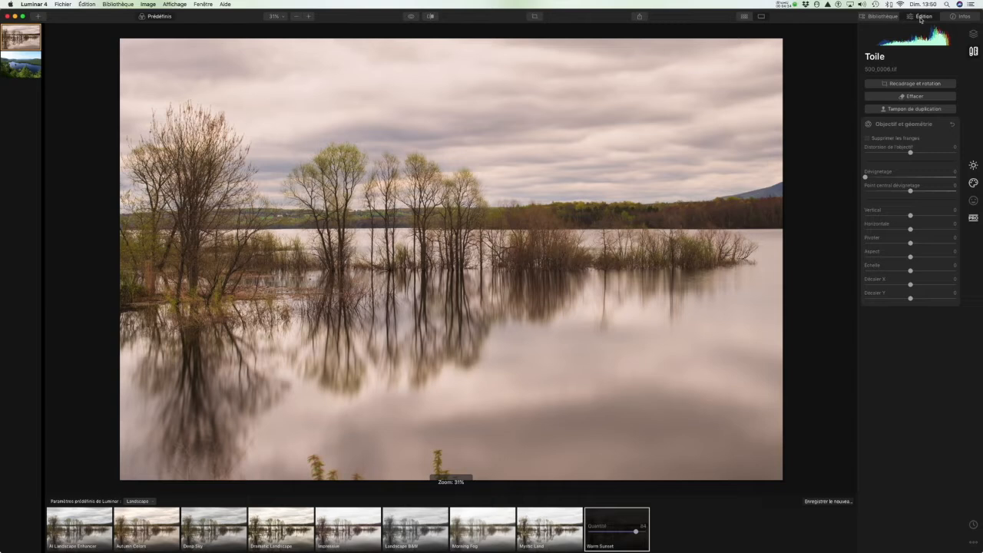
{"action": "left_click", "coordinate": [961, 17]}
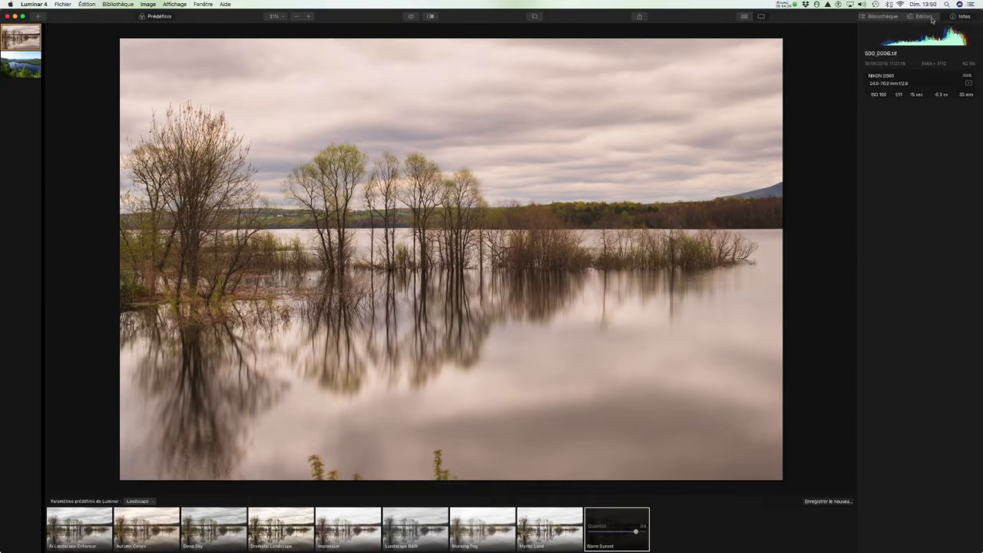
Erase the central plant sticking up from the water at the photo's lower edge with the Effacer brush.
{"action": "left_click", "coordinate": [924, 18]}
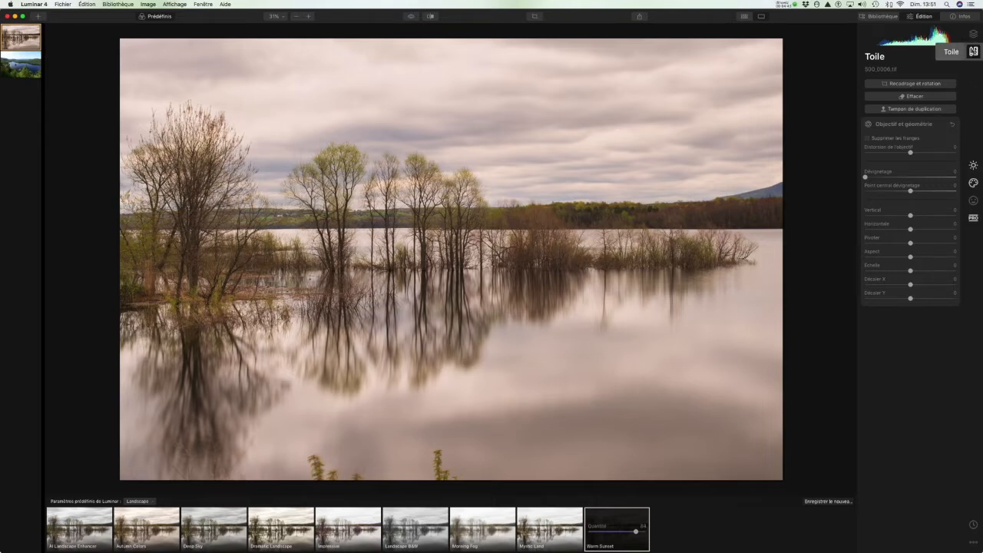
{"action": "left_click", "coordinate": [918, 97]}
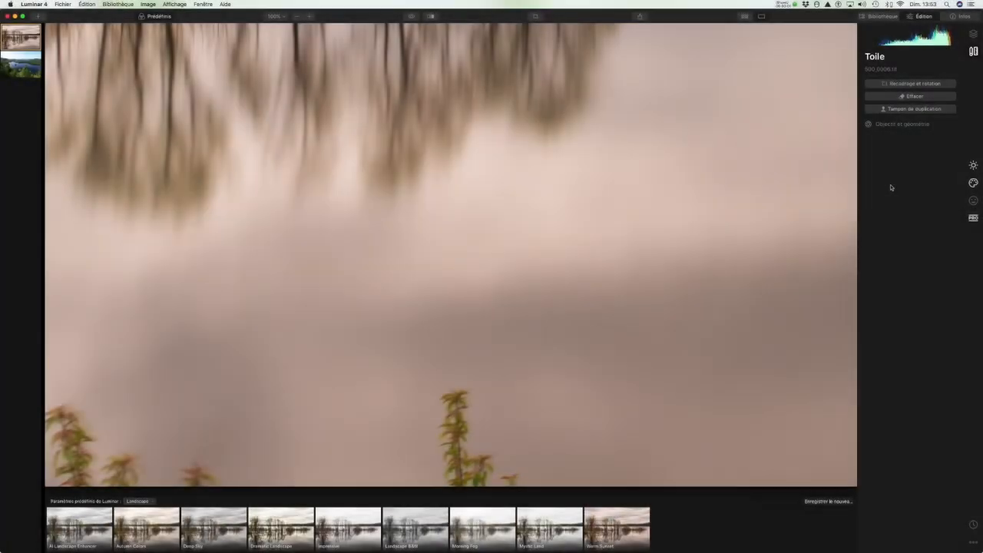
{"action": "left_click", "coordinate": [910, 97]}
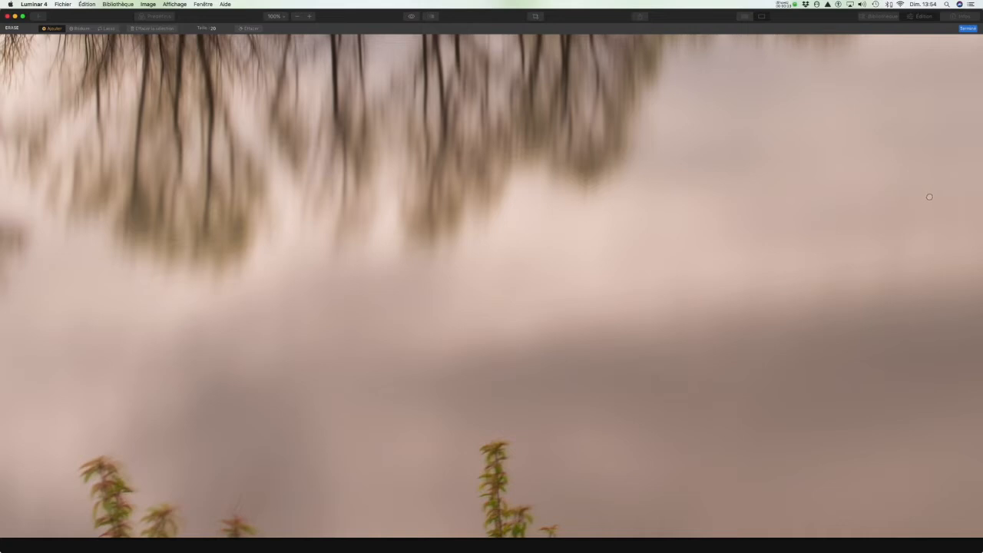
{"action": "mouse_move", "coordinate": [500, 445]}
{"action": "left_mouse_down"}
{"action": "mouse_move", "coordinate": [478, 475]}
{"action": "mouse_move", "coordinate": [505, 478]}
{"action": "mouse_move", "coordinate": [487, 486]}
{"action": "mouse_move", "coordinate": [509, 492]}
{"action": "mouse_move", "coordinate": [482, 502]}
{"action": "mouse_move", "coordinate": [490, 491]}
{"action": "mouse_move", "coordinate": [502, 499]}
{"action": "mouse_move", "coordinate": [482, 509]}
{"action": "mouse_move", "coordinate": [509, 512]}
{"action": "mouse_move", "coordinate": [480, 530]}
{"action": "mouse_move", "coordinate": [551, 537]}
{"action": "mouse_move", "coordinate": [519, 536]}
{"action": "mouse_move", "coordinate": [517, 520]}
{"action": "mouse_move", "coordinate": [535, 516]}
{"action": "mouse_move", "coordinate": [510, 507]}
{"action": "mouse_move", "coordinate": [496, 509]}
{"action": "mouse_move", "coordinate": [497, 535]}
{"action": "left_mouse_up"}
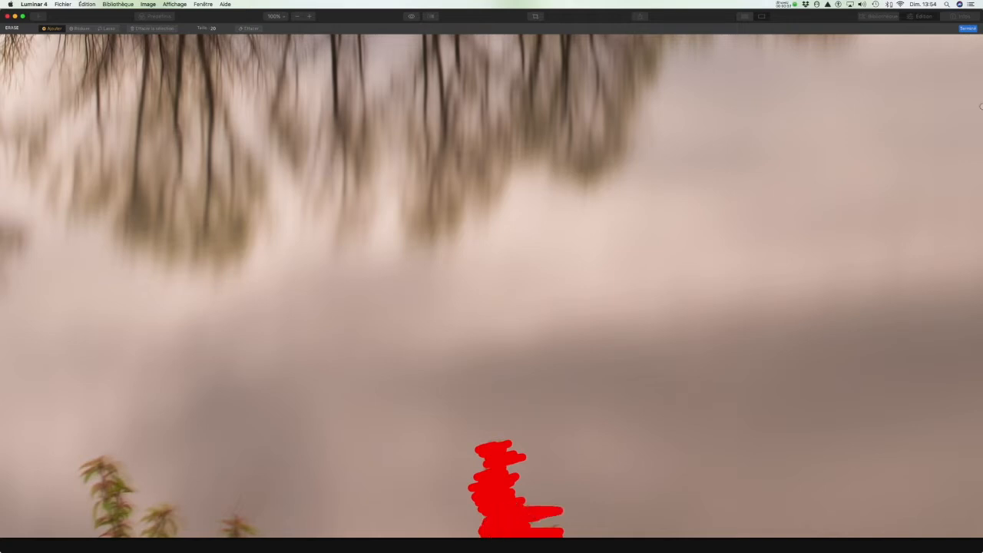
{"action": "left_click", "coordinate": [967, 29]}
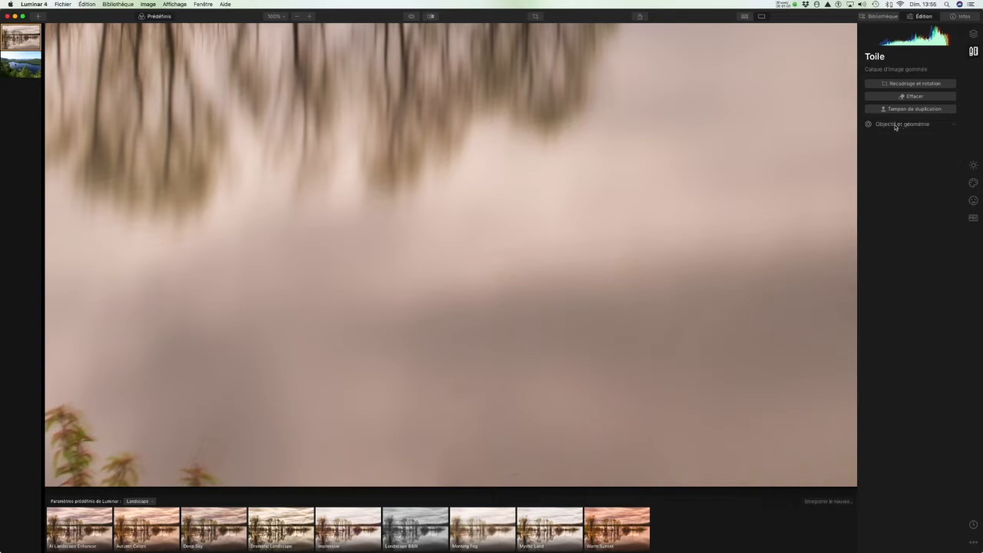
Try vertical perspective corrections of -24 and 20 on the full photo and return the value to 0.
{"action": "left_click", "coordinate": [887, 125]}
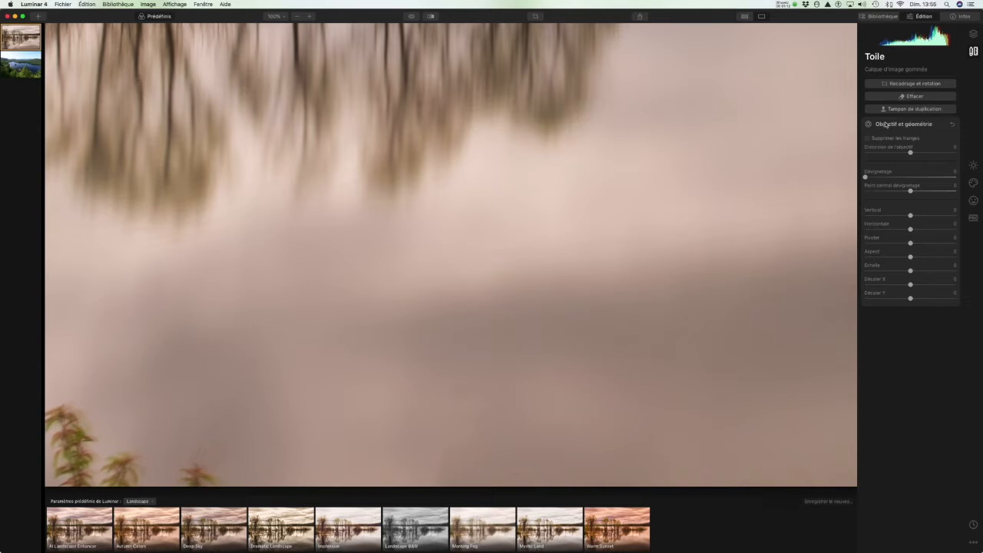
{"action": "left_click_drag", "start_coordinate": [913, 217], "coordinate": [912, 218]}
{"action": "left_click", "coordinate": [282, 18]}
{"action": "left_click", "coordinate": [288, 27]}
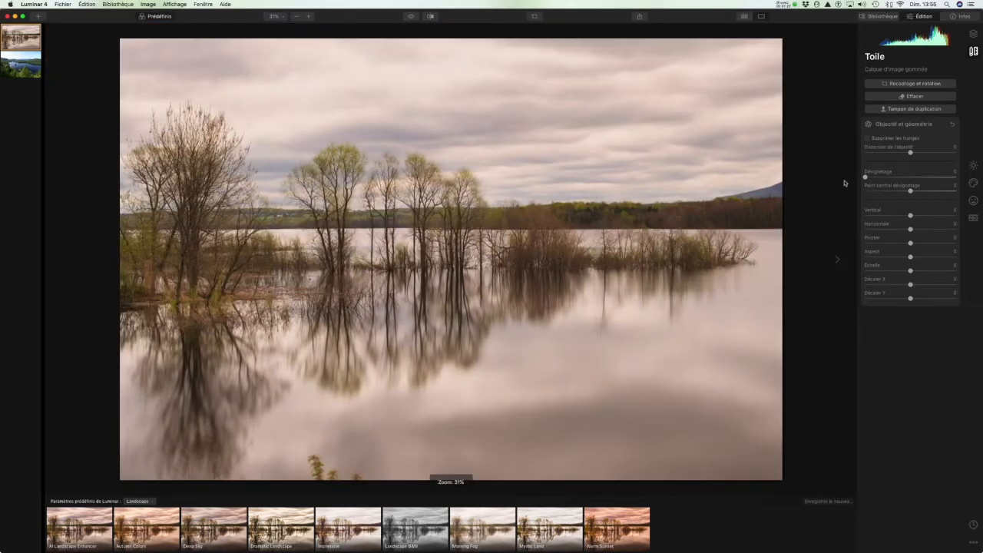
{"action": "left_click_drag", "start_coordinate": [911, 215], "coordinate": [899, 215]}
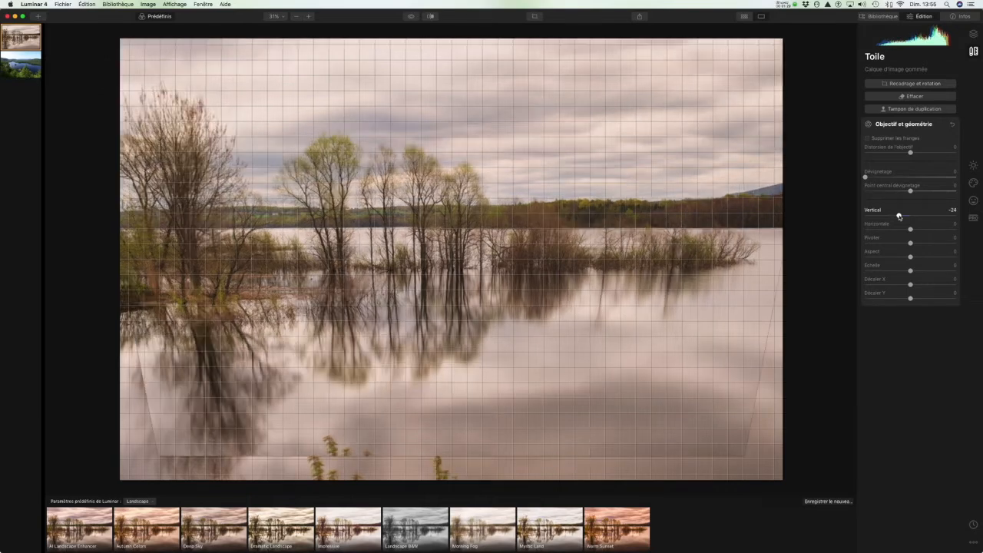
{"action": "left_click_drag", "start_coordinate": [899, 216], "coordinate": [918, 217]}
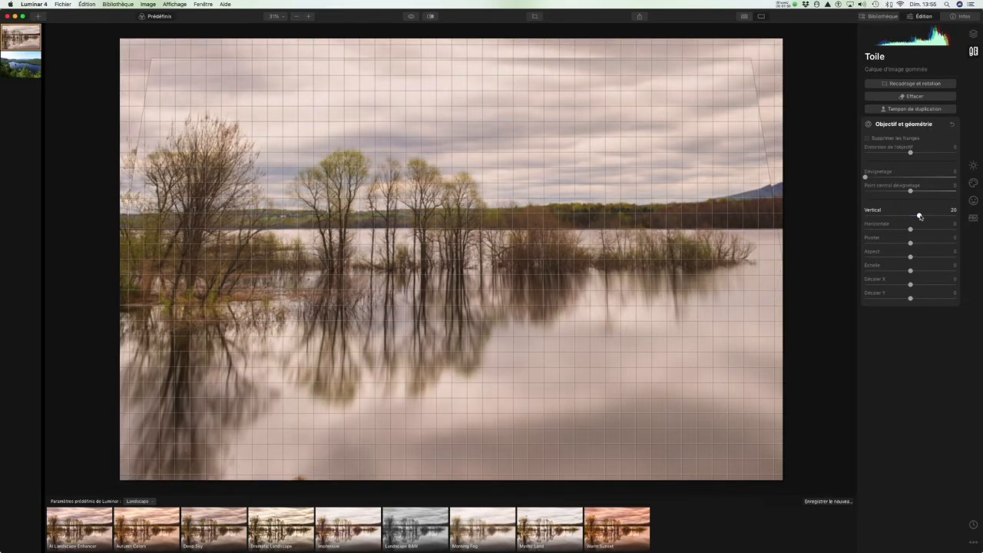
{"action": "left_click_drag", "start_coordinate": [919, 217], "coordinate": [911, 219]}
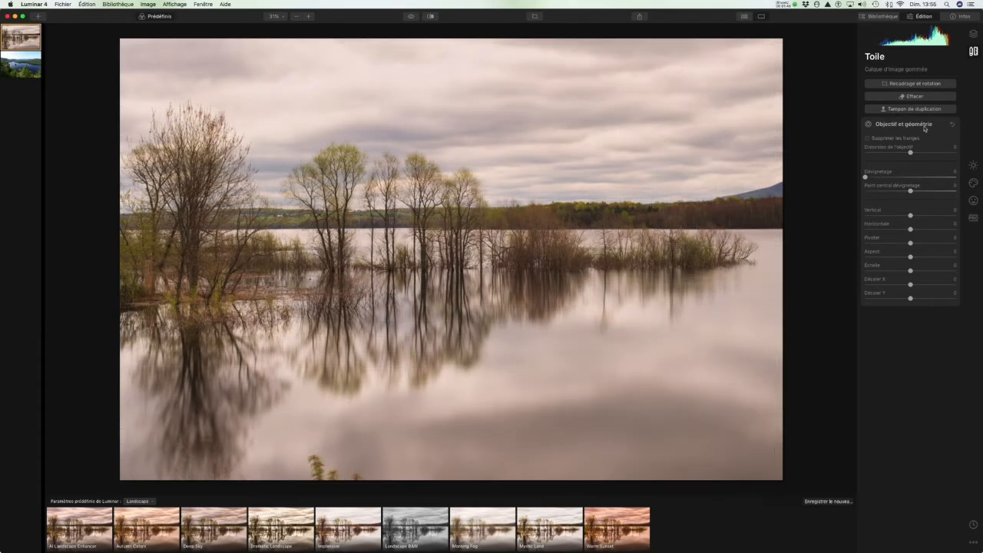
{"action": "left_click", "coordinate": [899, 125]}
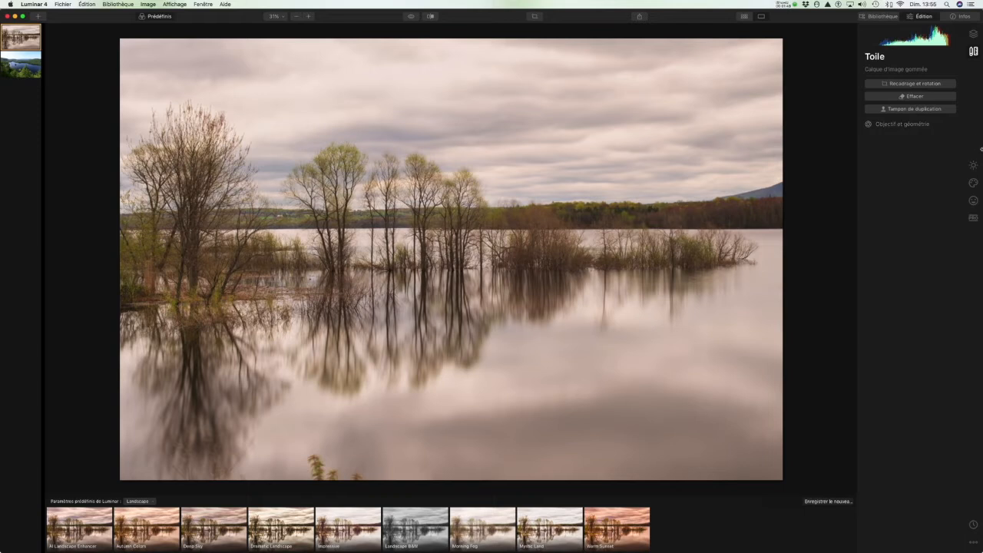
Darken the photo with the Lumière tool by setting the exposure to about -0.70.
{"action": "left_click", "coordinate": [973, 166]}
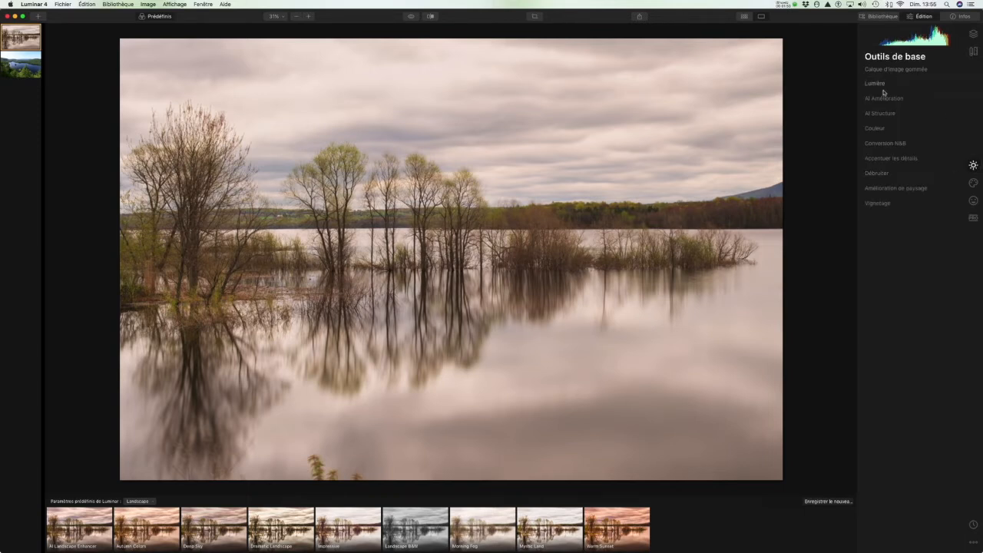
{"action": "left_click", "coordinate": [952, 83]}
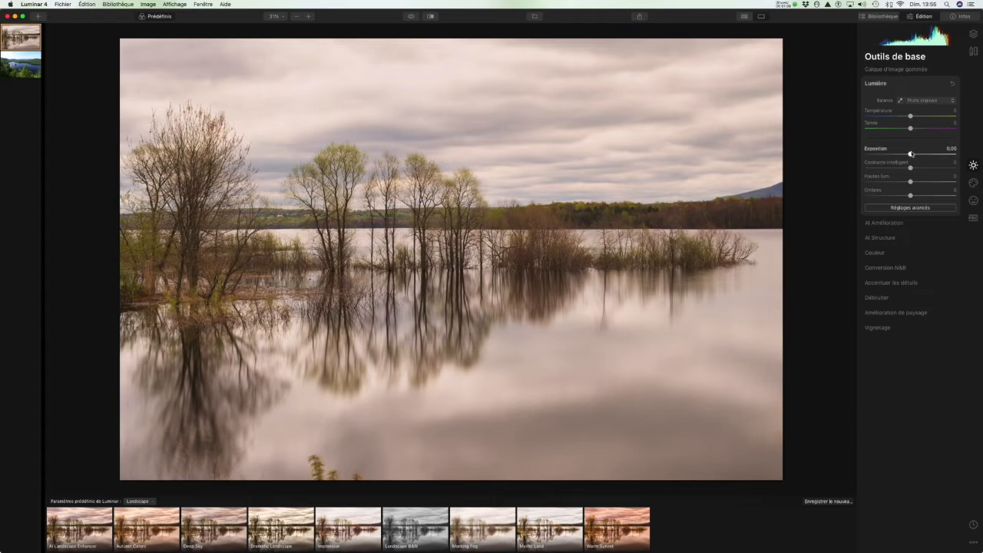
{"action": "left_click_drag", "start_coordinate": [911, 154], "coordinate": [903, 158]}
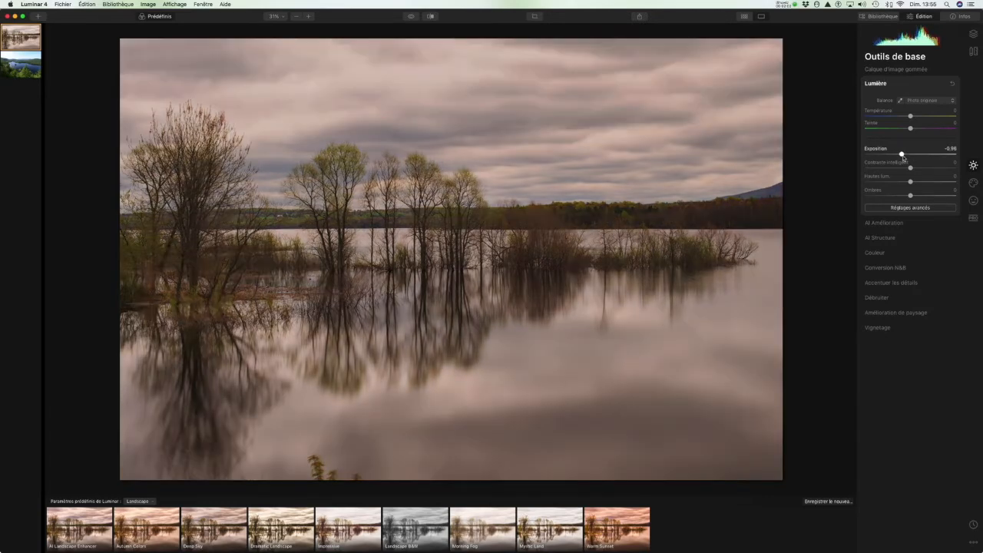
{"action": "left_click_drag", "start_coordinate": [903, 158], "coordinate": [905, 158]}
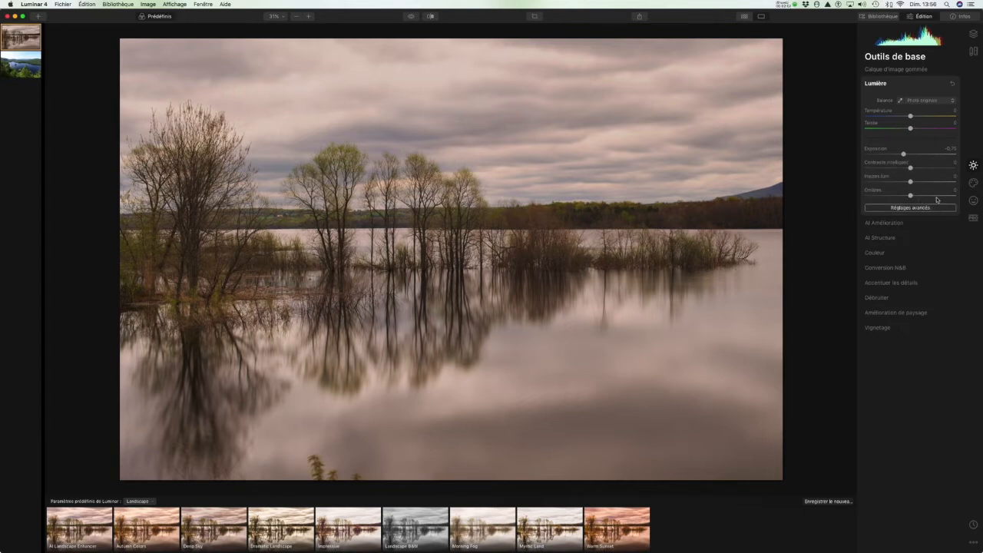
{"action": "left_click", "coordinate": [876, 86]}
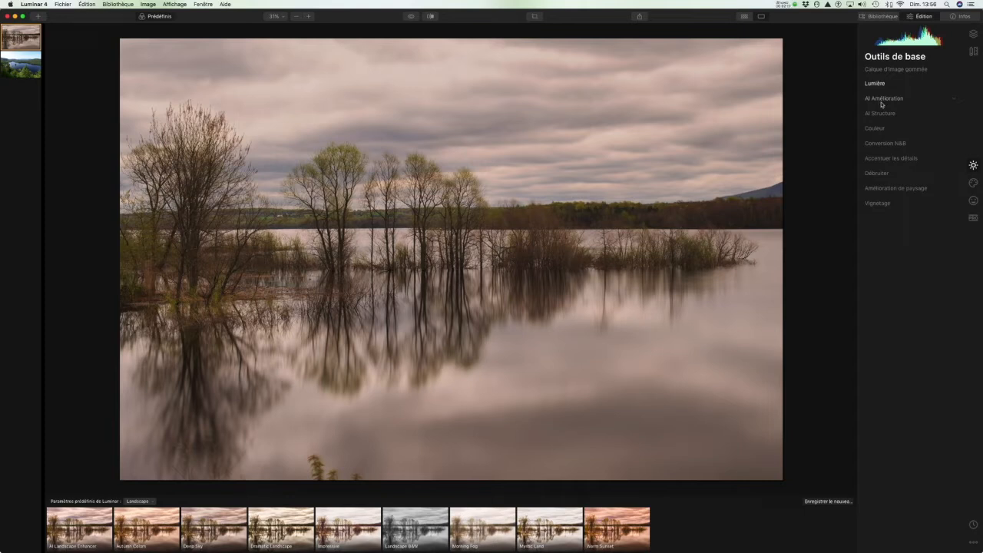
Apply AI Amélioration with the sky enhancer at about 39 and AI Accent at about 10.
{"action": "left_click", "coordinate": [880, 99]}
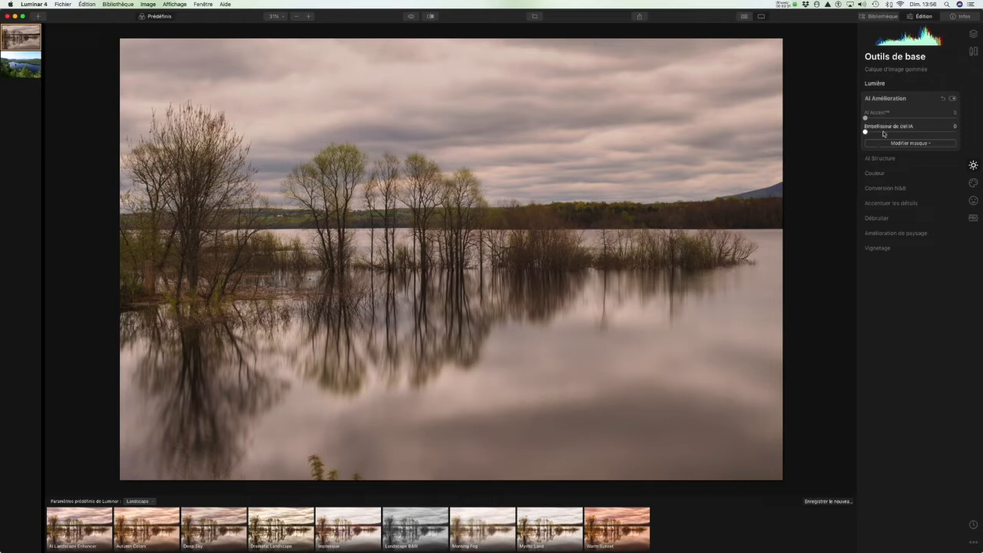
{"action": "mouse_move", "coordinate": [865, 132]}
{"action": "left_mouse_down"}
{"action": "mouse_move", "coordinate": [902, 136]}
{"action": "mouse_move", "coordinate": [873, 121]}
{"action": "left_mouse_up"}
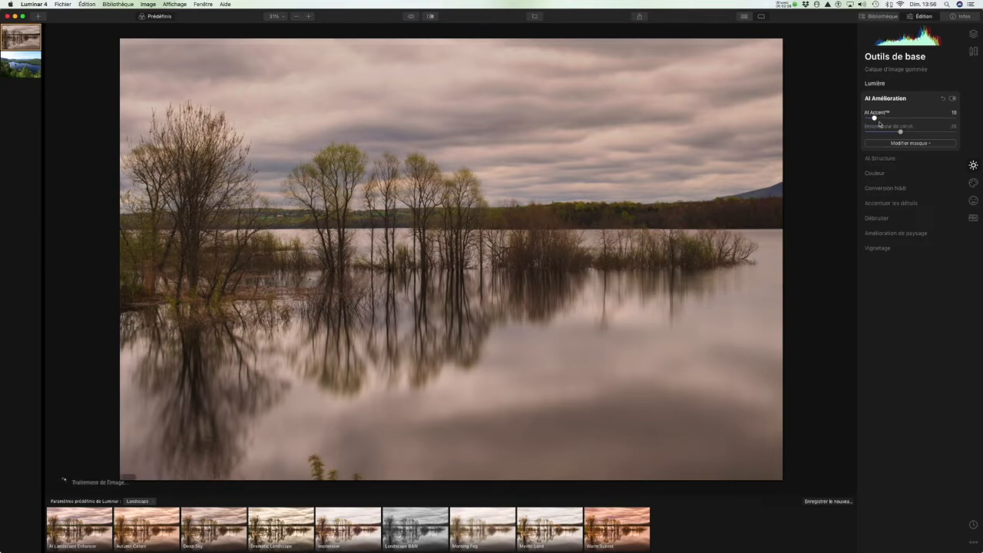
{"action": "left_click", "coordinate": [884, 98]}
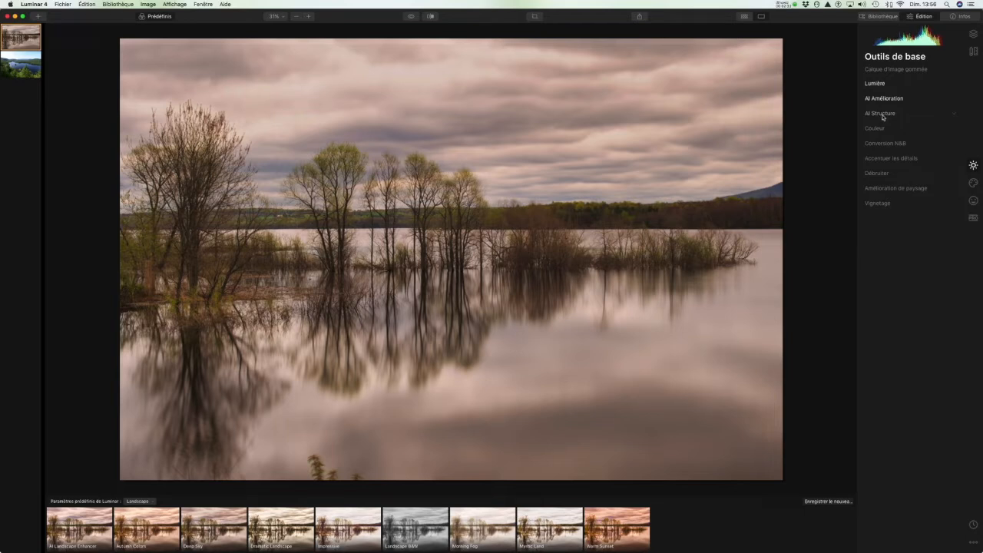
Examine the AI Structure controls and the Couleur tool's sliders, advanced settings and mask types.
{"action": "left_click", "coordinate": [882, 116]}
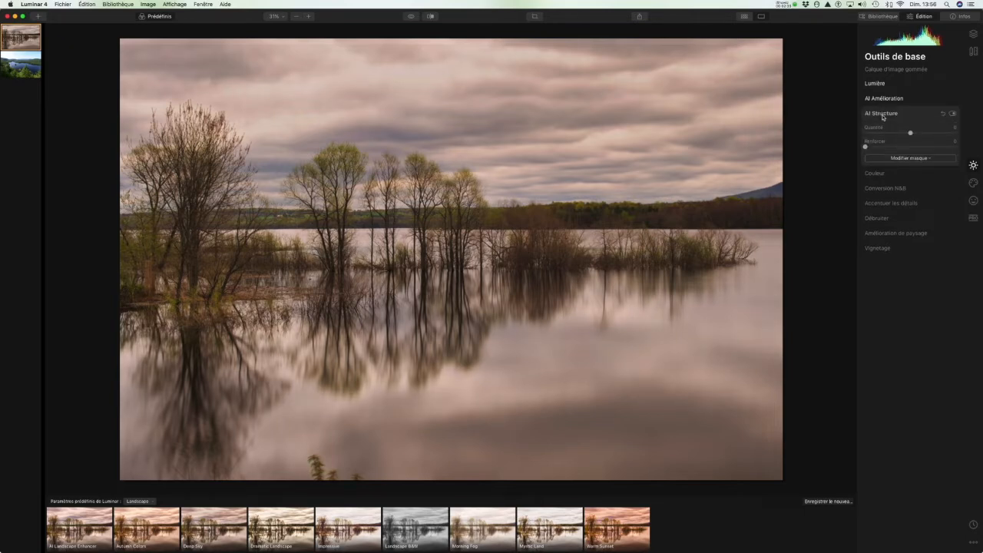
{"action": "left_click", "coordinate": [882, 115]}
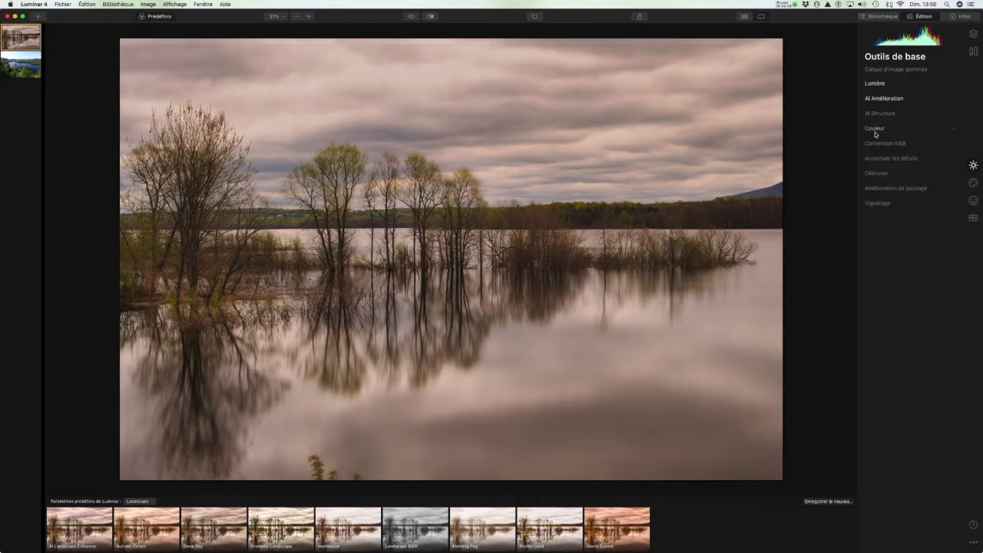
{"action": "left_click", "coordinate": [874, 129]}
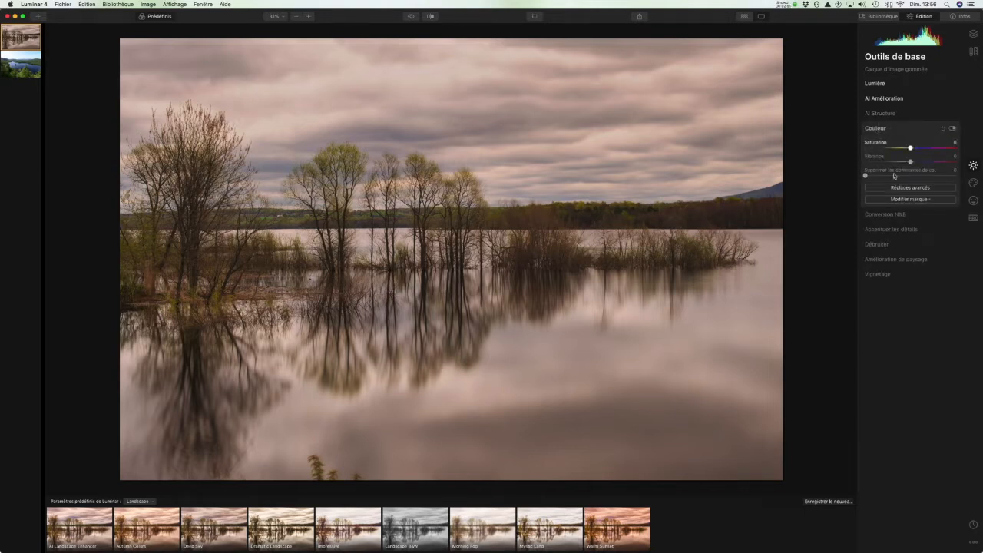
{"action": "left_click", "coordinate": [905, 189]}
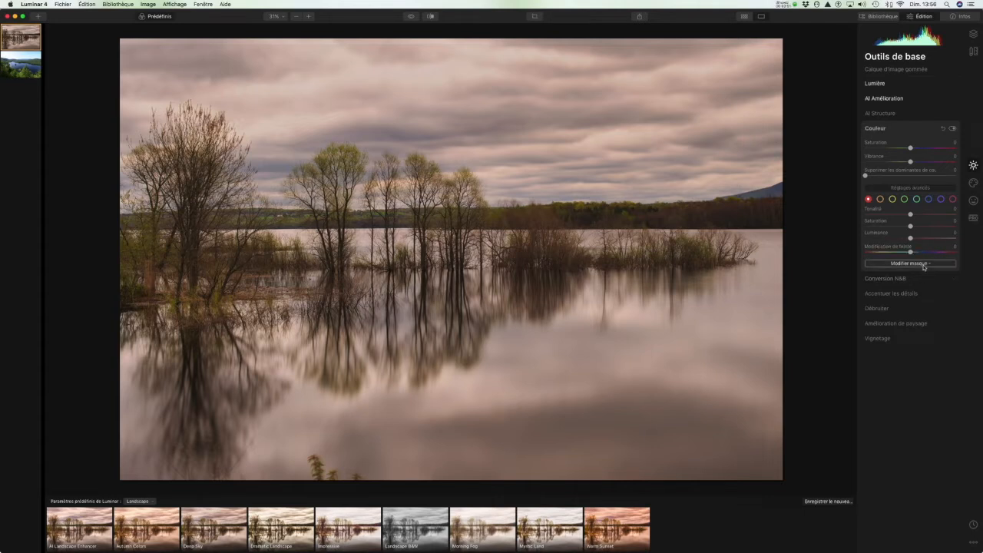
{"action": "left_click", "coordinate": [911, 190]}
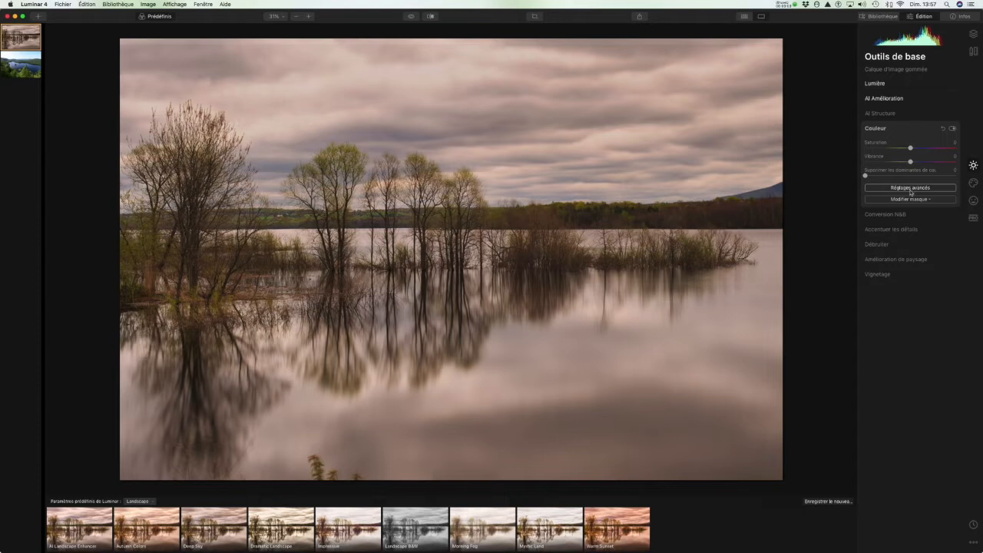
{"action": "left_click", "coordinate": [912, 200]}
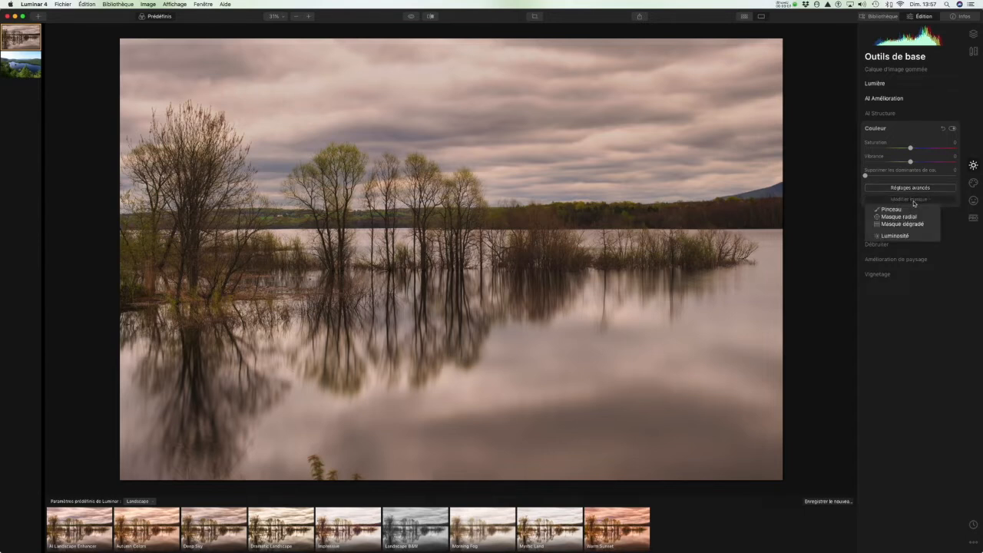
{"action": "left_click", "coordinate": [914, 202]}
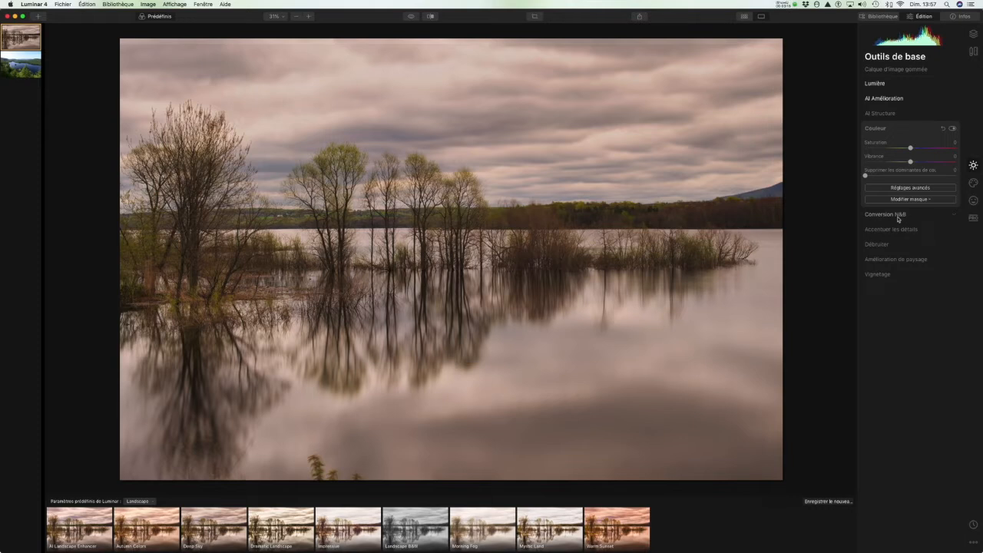
Convert the photo to black and white and reset the conversion.
{"action": "left_click", "coordinate": [897, 217]}
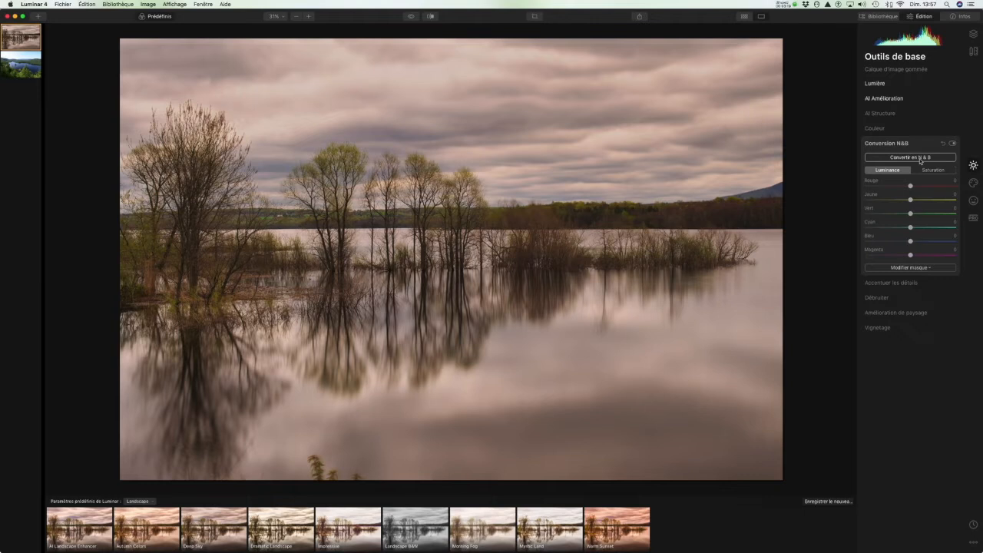
{"action": "left_click", "coordinate": [920, 158]}
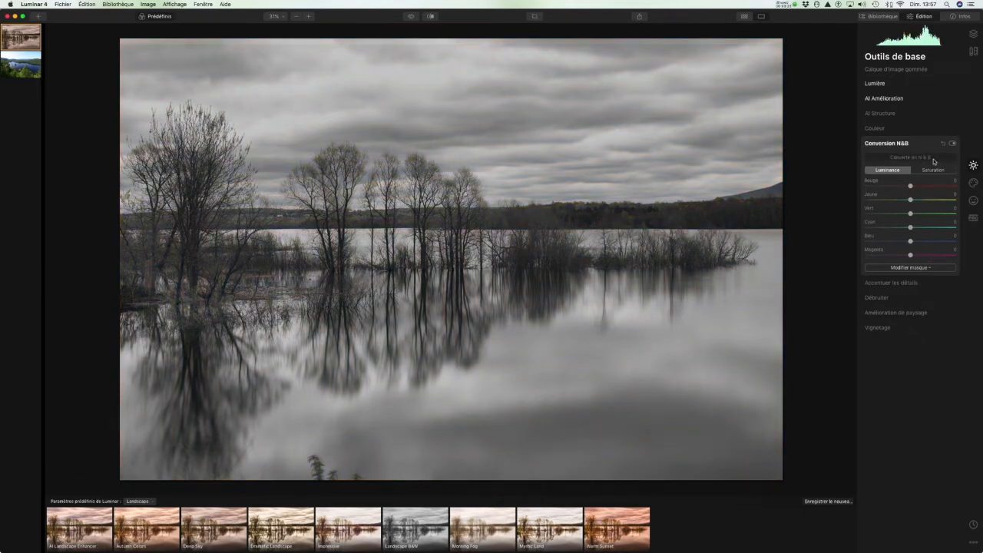
{"action": "left_click", "coordinate": [943, 145]}
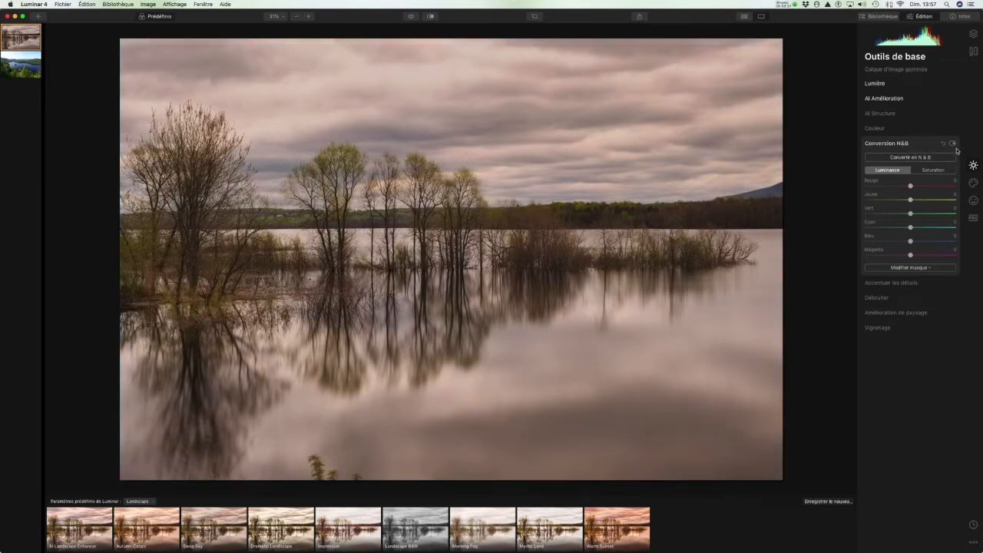
Switch the Conversion N&B effect off and on repeatedly to compare the colour and black-and-white versions.
{"action": "left_click", "coordinate": [952, 143]}
{"action": "left_click", "coordinate": [952, 144]}
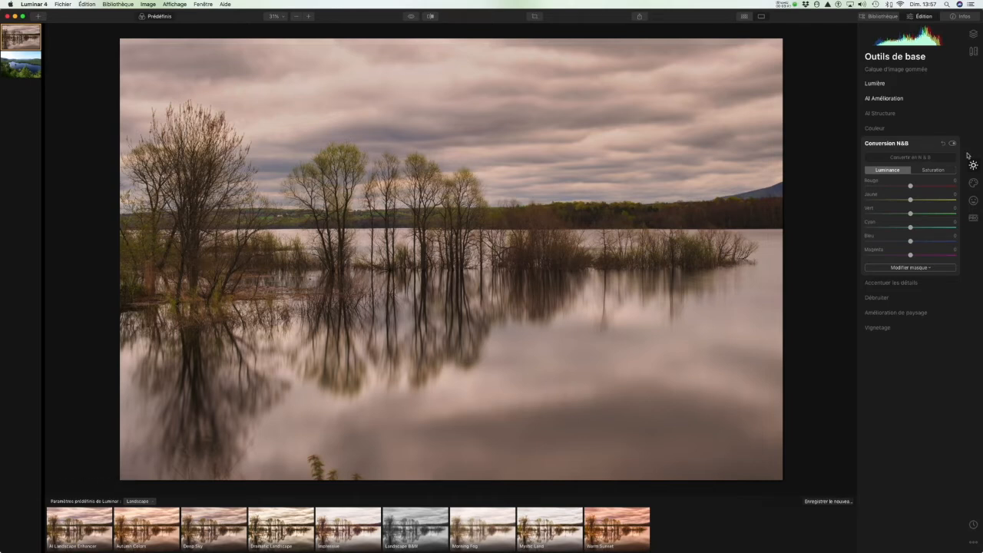
{"action": "left_click", "coordinate": [952, 144]}
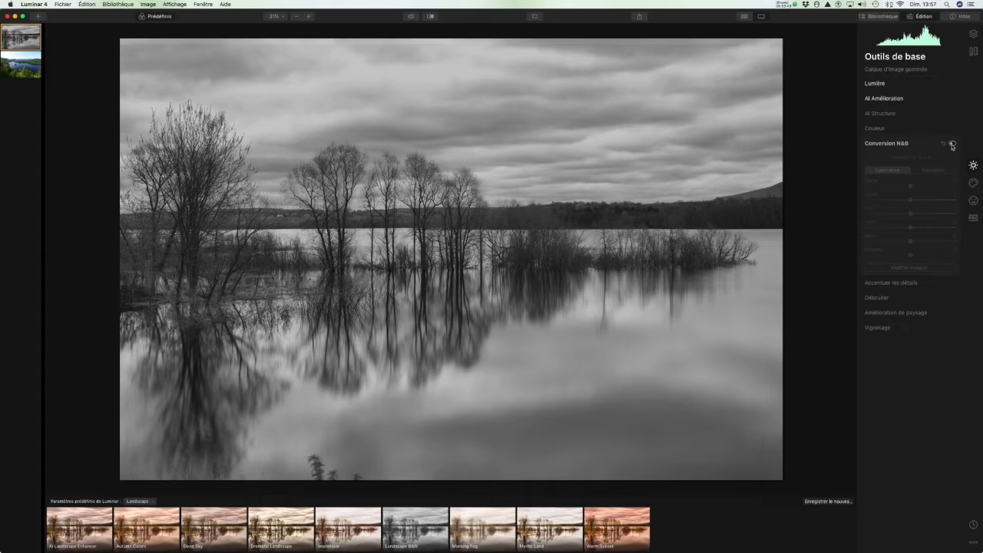
{"action": "left_click", "coordinate": [952, 144]}
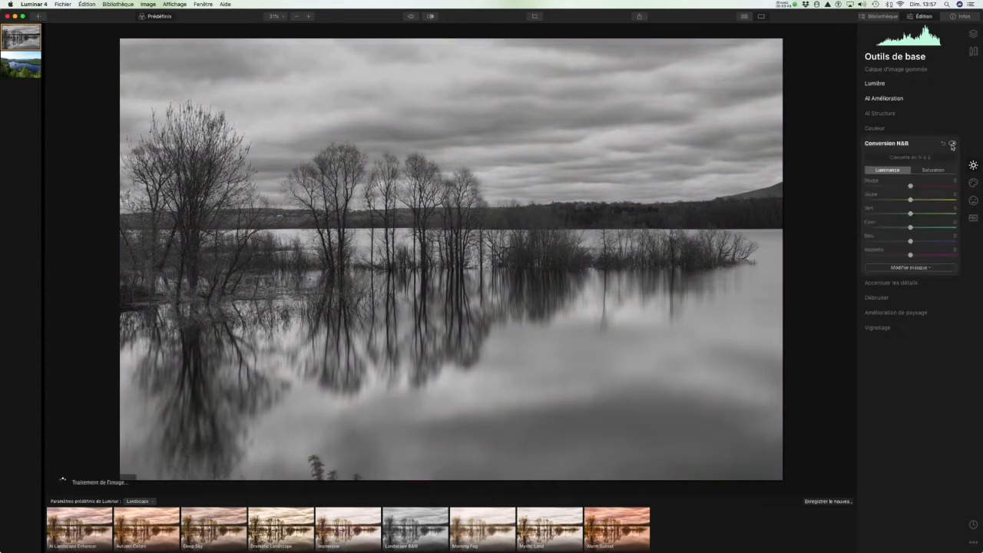
{"action": "left_click", "coordinate": [952, 145]}
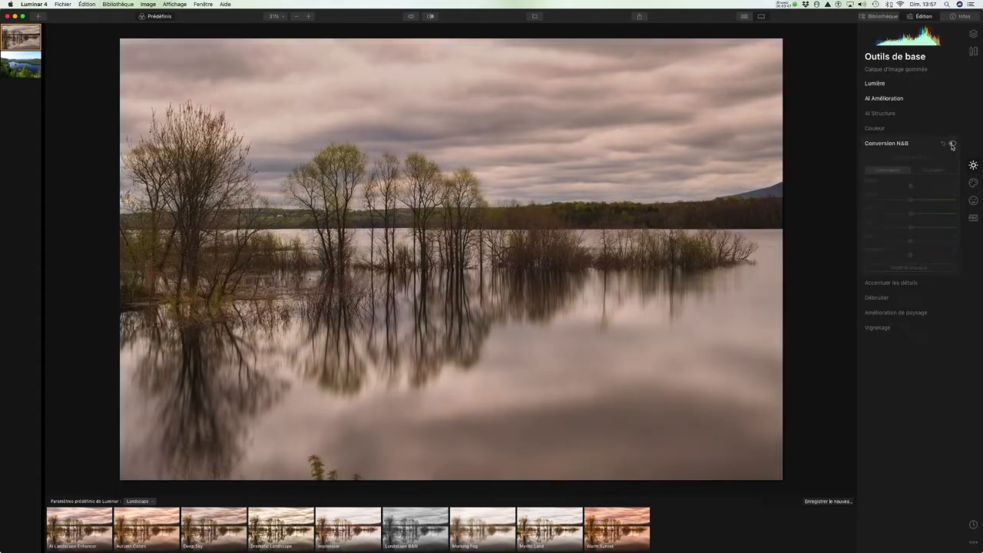
{"action": "left_click", "coordinate": [952, 144]}
{"action": "left_click", "coordinate": [952, 144]}
{"action": "left_click", "coordinate": [952, 144]}
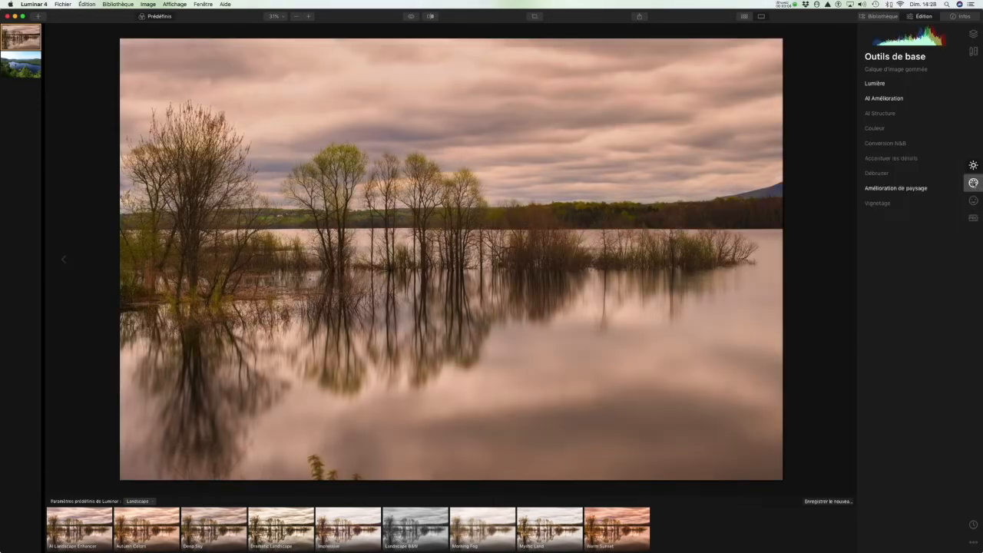
Try replacing the sky with Blue Sky 1 and Blue Sky 5 using the creative AI Remplacement de ciel tool.
{"action": "left_click", "coordinate": [973, 183]}
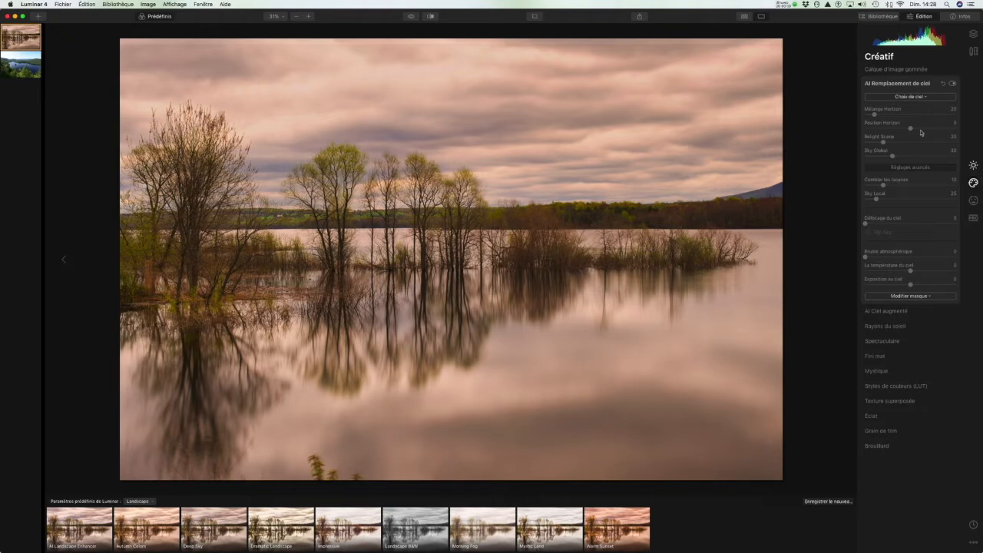
{"action": "left_click", "coordinate": [904, 98]}
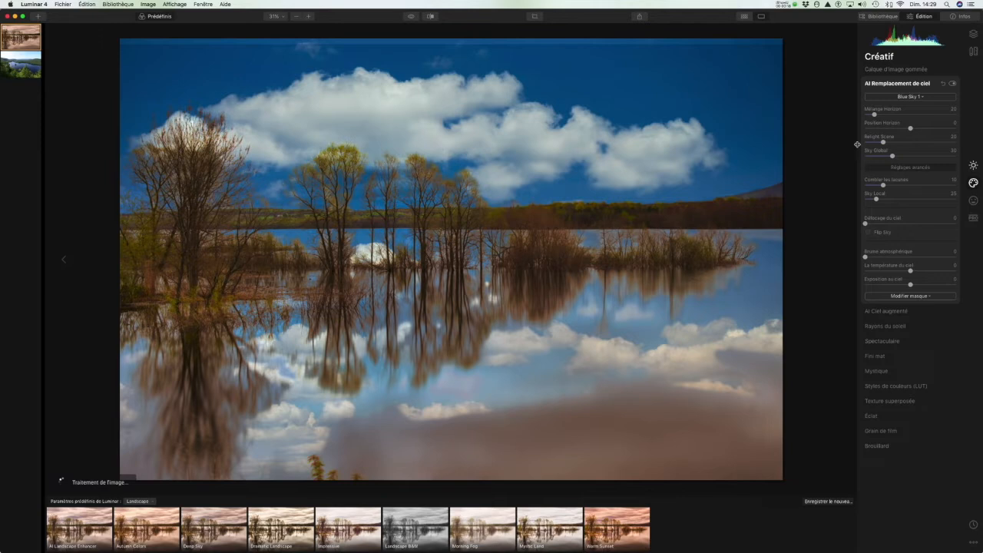
{"action": "left_click", "coordinate": [922, 98]}
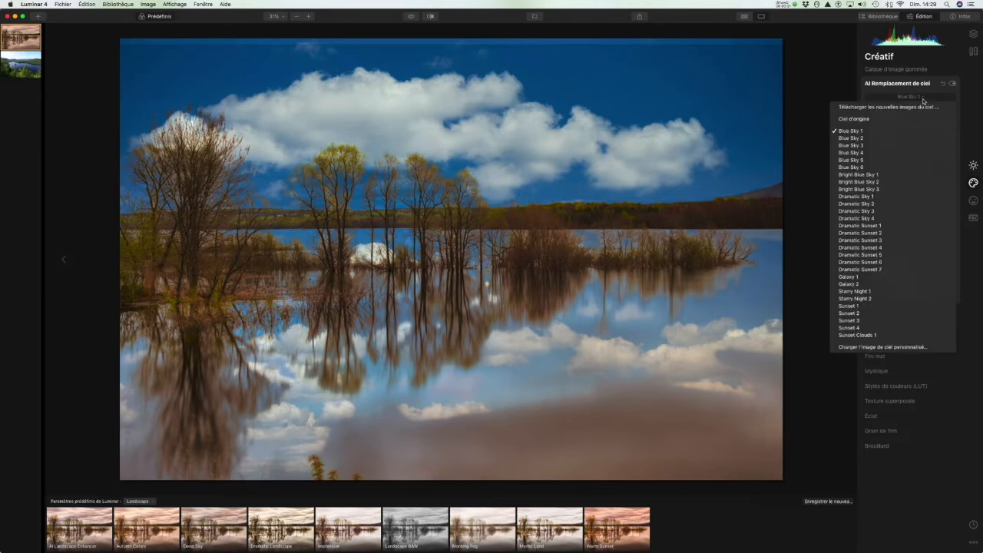
{"action": "left_click", "coordinate": [851, 160]}
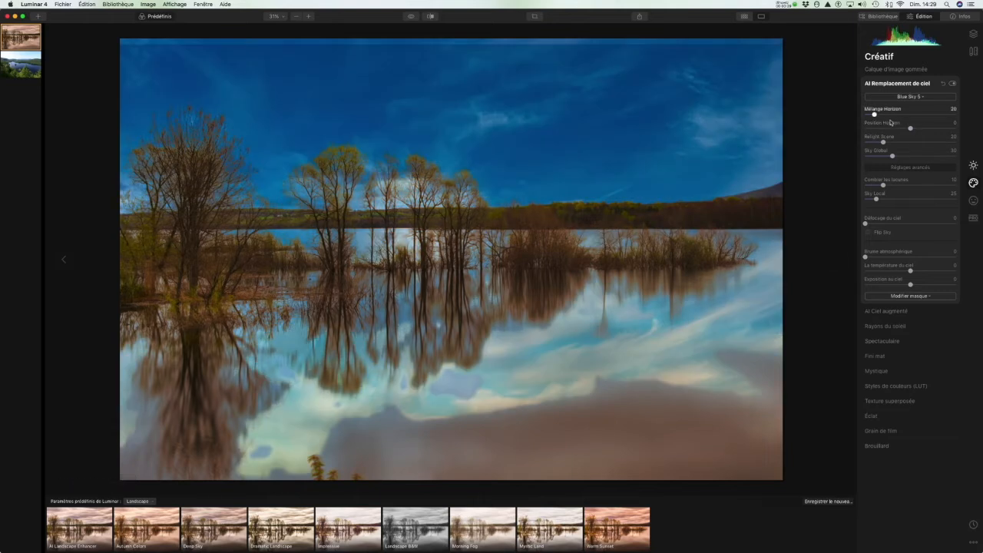
Try the night skies Galaxy 1 and Starry Night 2 as sky replacements.
{"action": "left_click", "coordinate": [907, 97]}
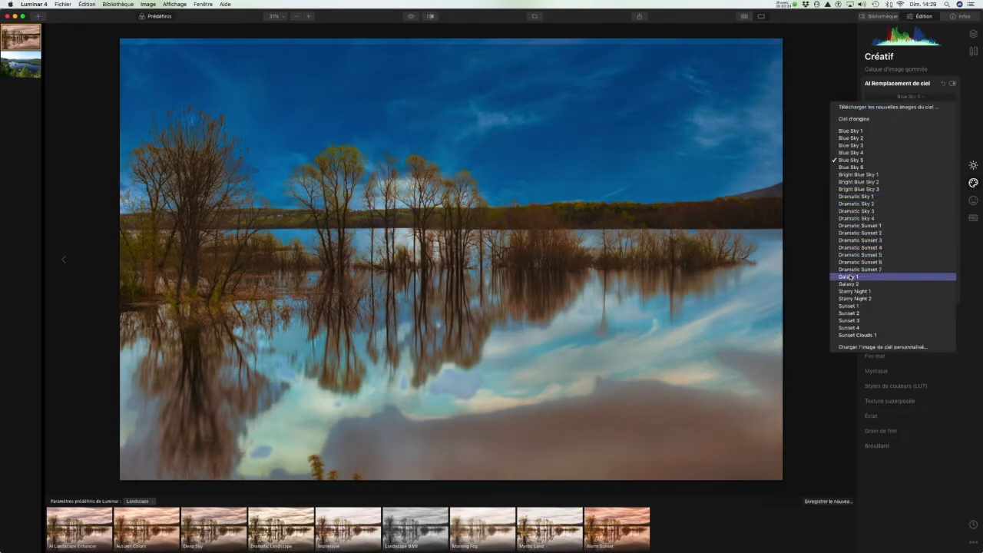
{"action": "left_click", "coordinate": [848, 277]}
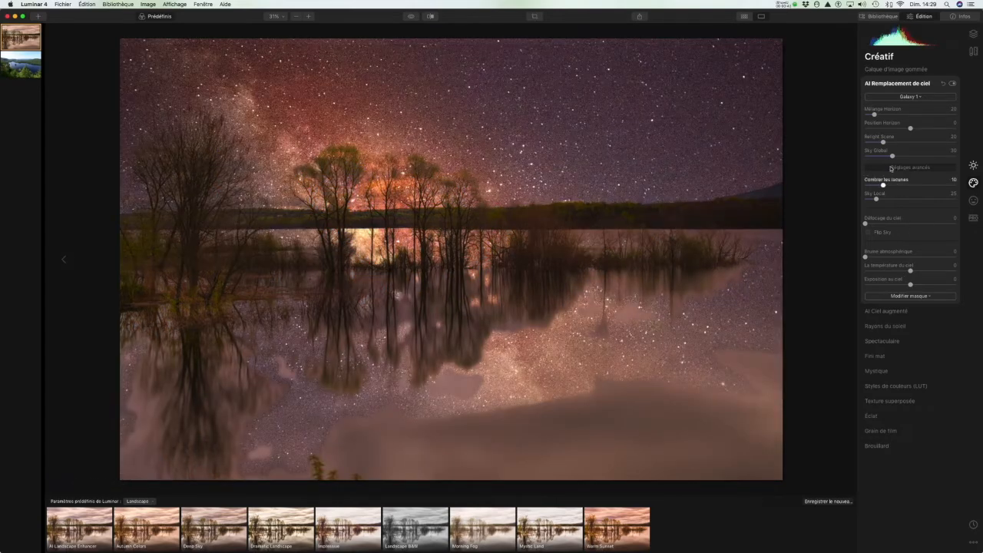
{"action": "left_click", "coordinate": [898, 98]}
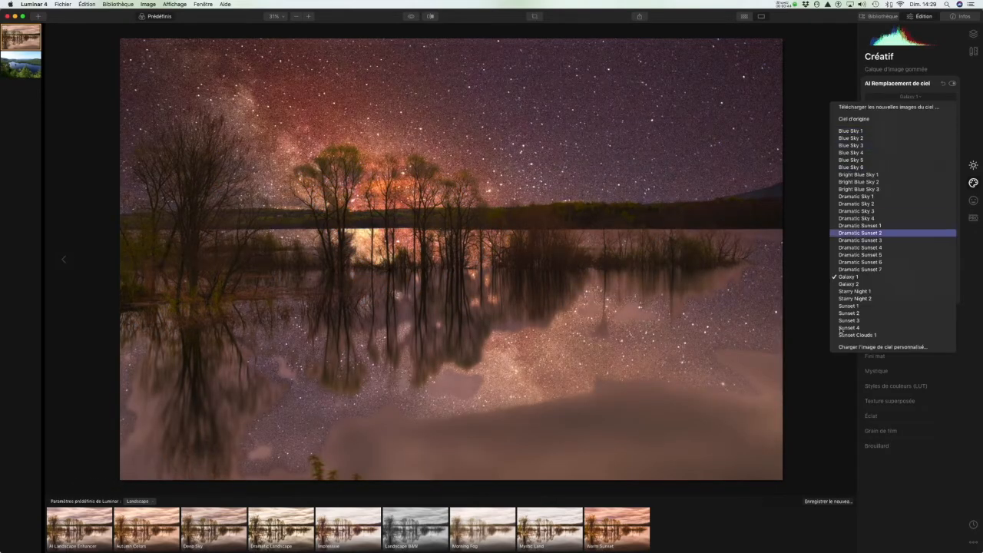
{"action": "left_click", "coordinate": [846, 299]}
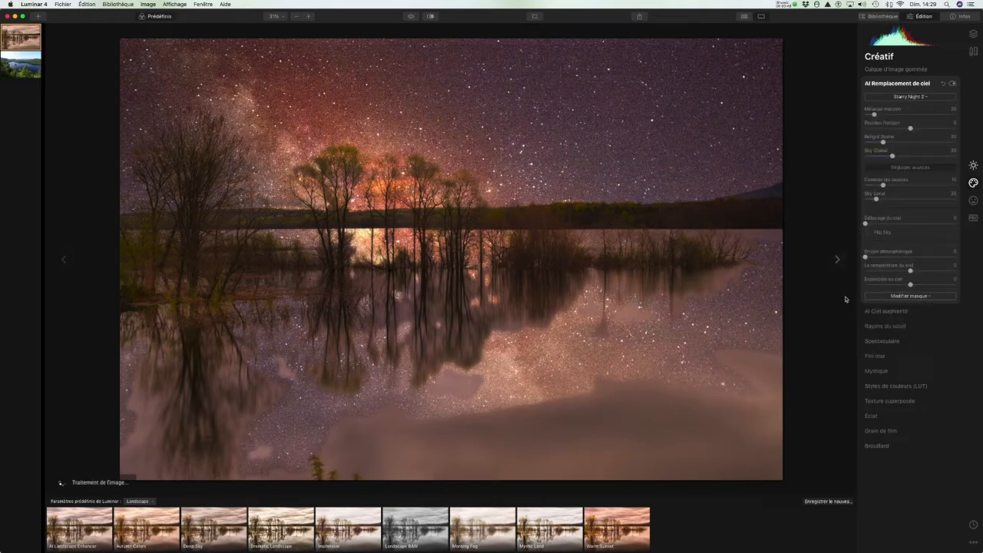
Try the sunset skies Dramatic Sunset 3 and Sunset 3 as sky replacements.
{"action": "left_click", "coordinate": [919, 97]}
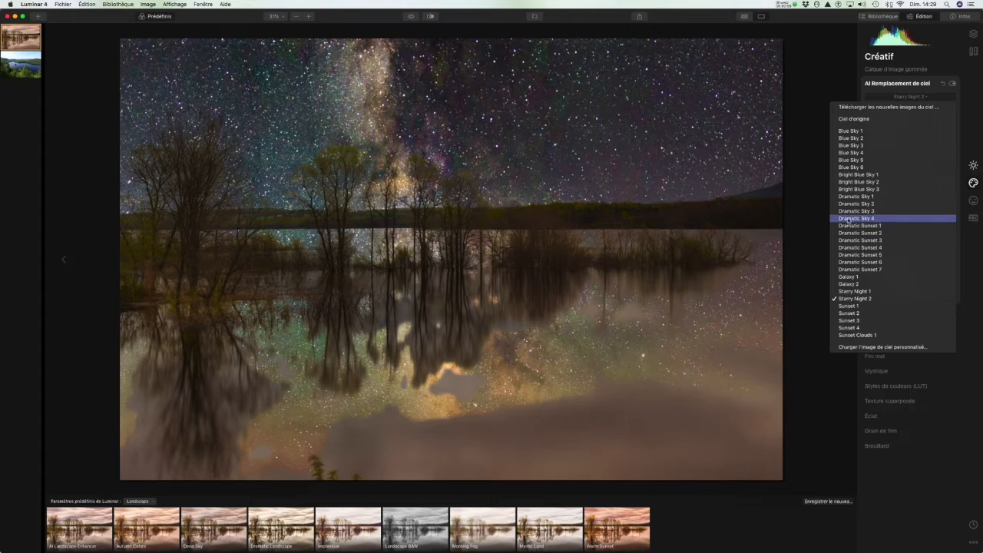
{"action": "left_click", "coordinate": [844, 244]}
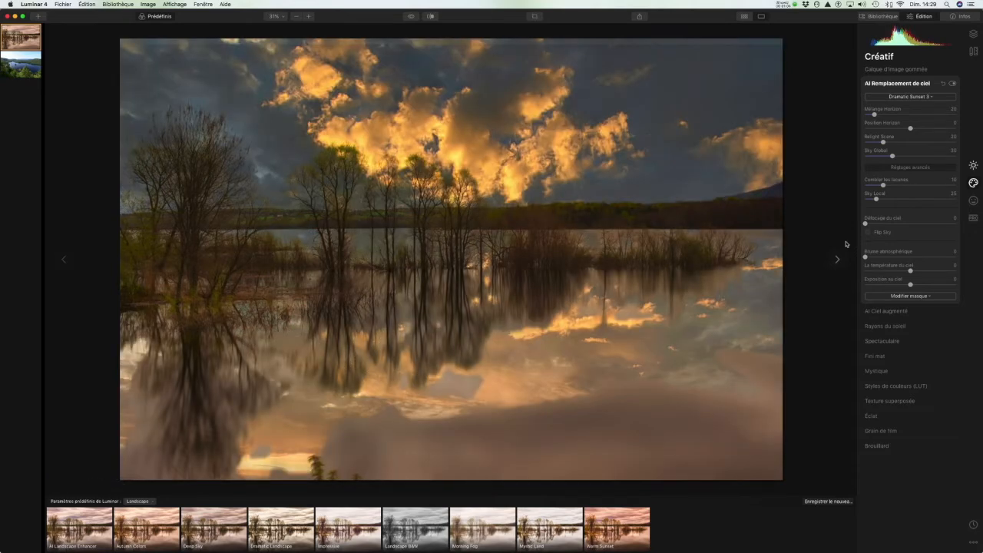
{"action": "left_click", "coordinate": [908, 96]}
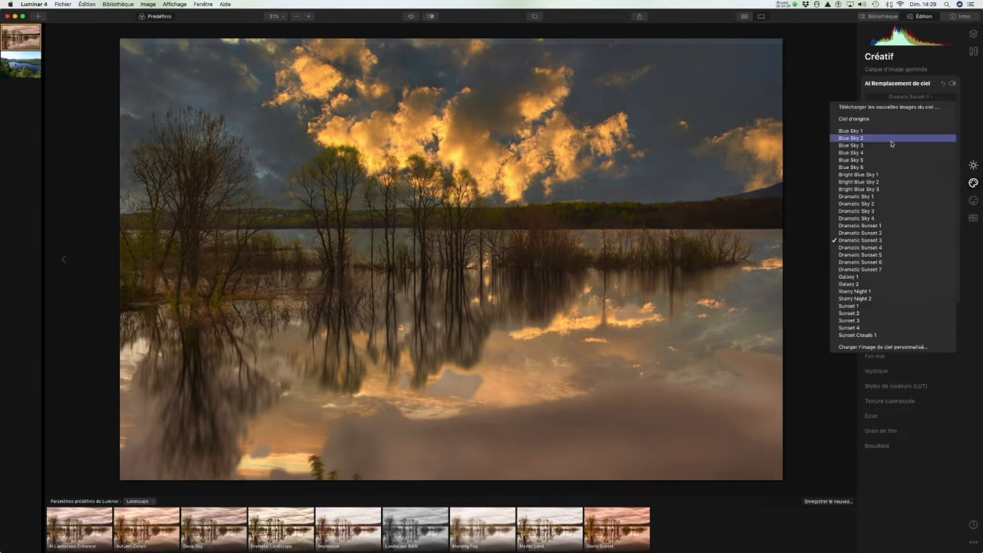
{"action": "left_click", "coordinate": [855, 320]}
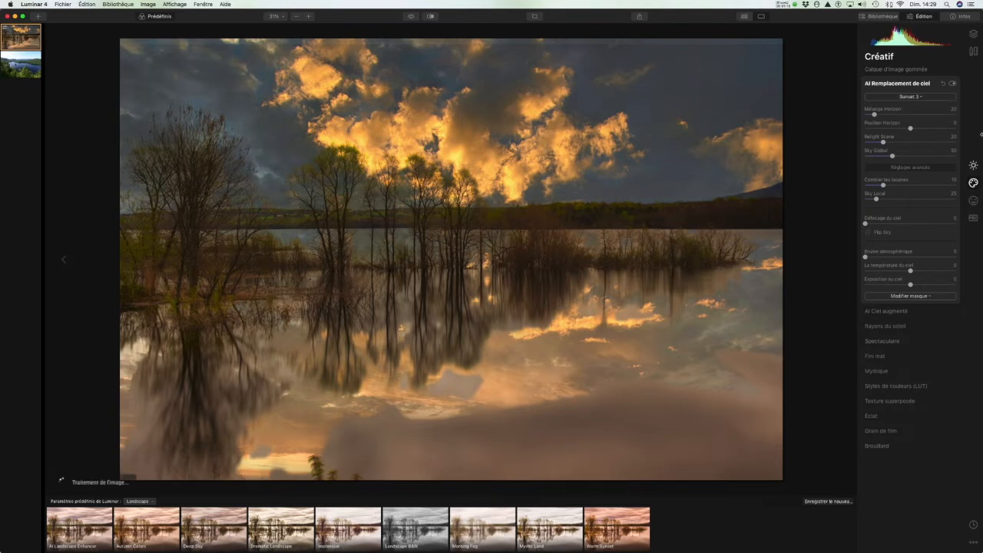
Restore the photo's original sky and close the AI Remplacement de ciel tool.
{"action": "left_click", "coordinate": [922, 100]}
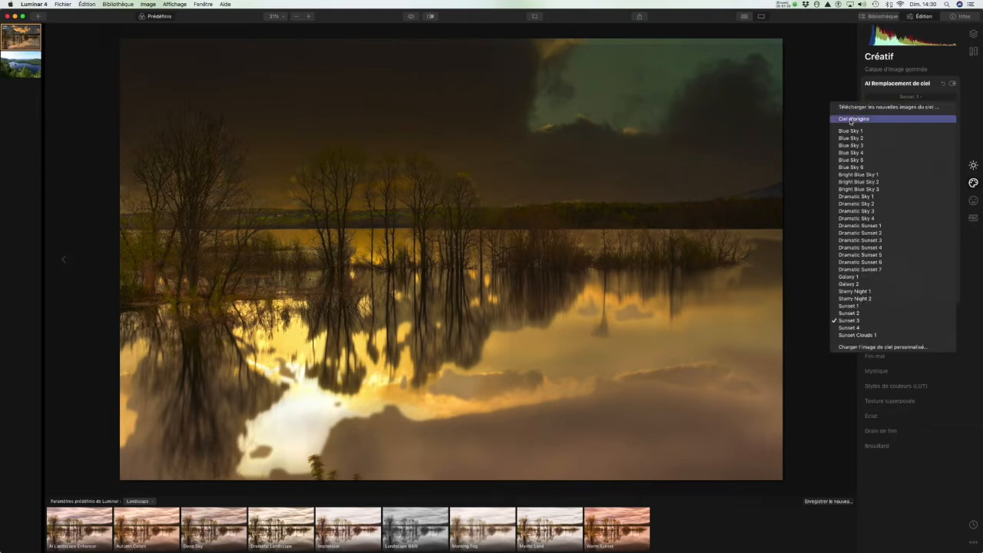
{"action": "left_click", "coordinate": [849, 121]}
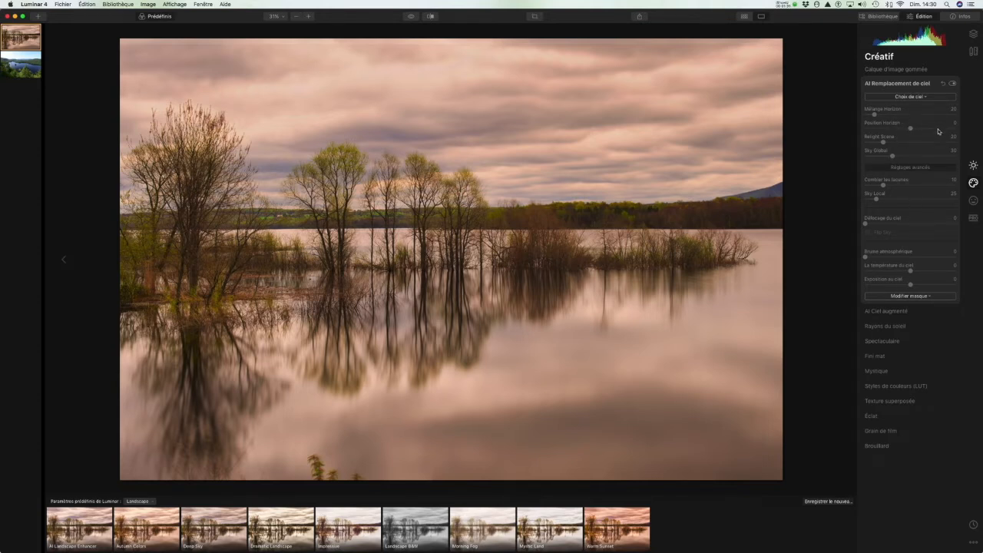
{"action": "left_click", "coordinate": [911, 87]}
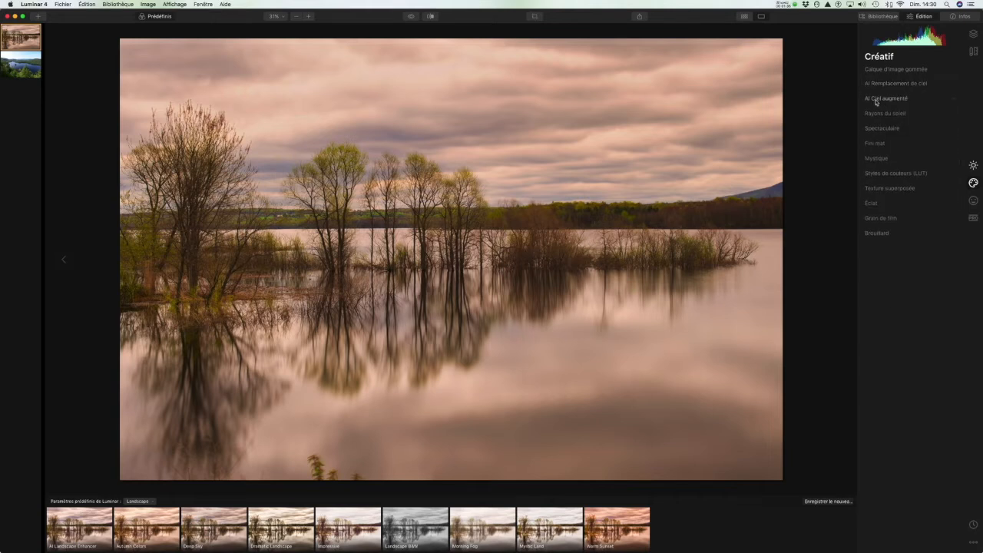
Try adding the Birds 1 object to the sky with AI Ciel augmenté and remove it.
{"action": "left_click", "coordinate": [876, 99]}
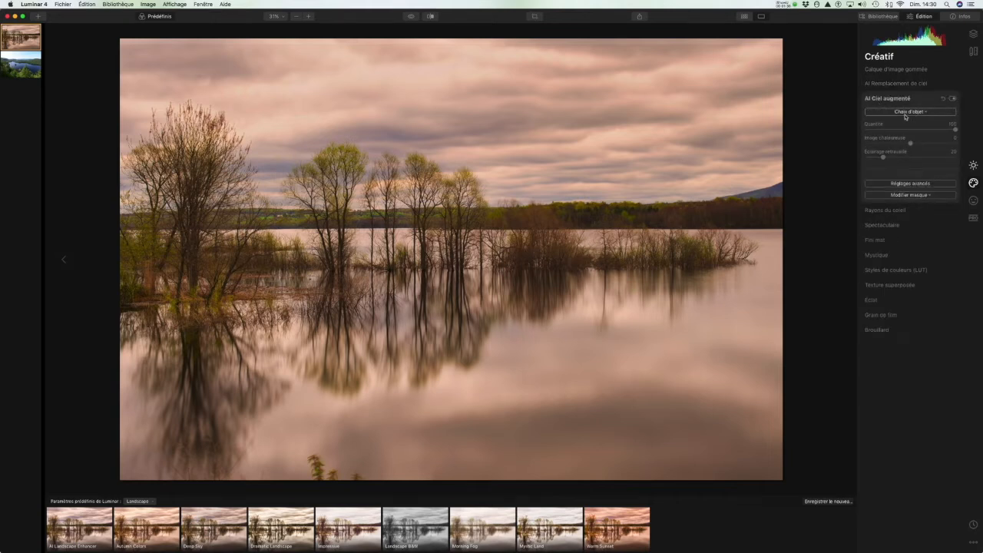
{"action": "left_click", "coordinate": [905, 112]}
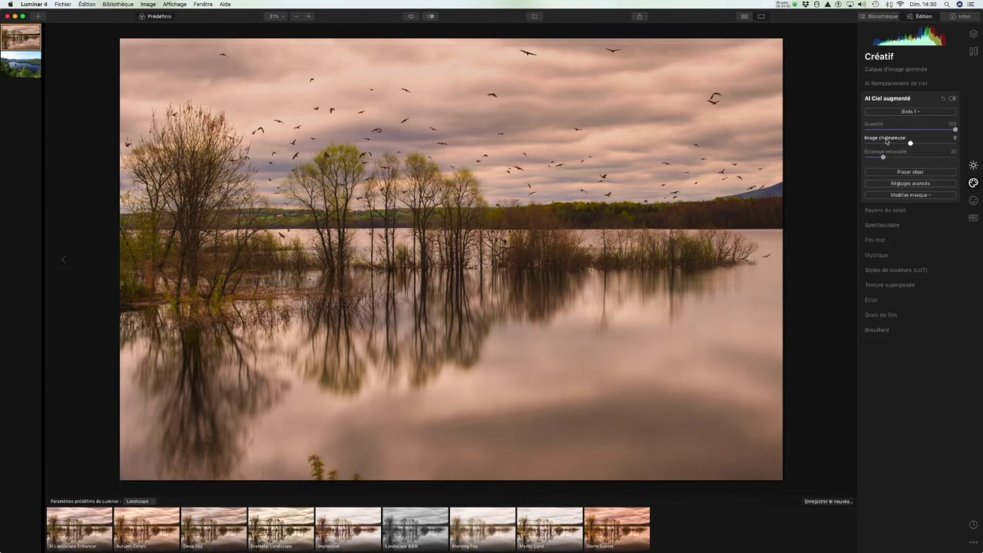
{"action": "left_click", "coordinate": [909, 114]}
{"action": "left_click", "coordinate": [880, 214]}
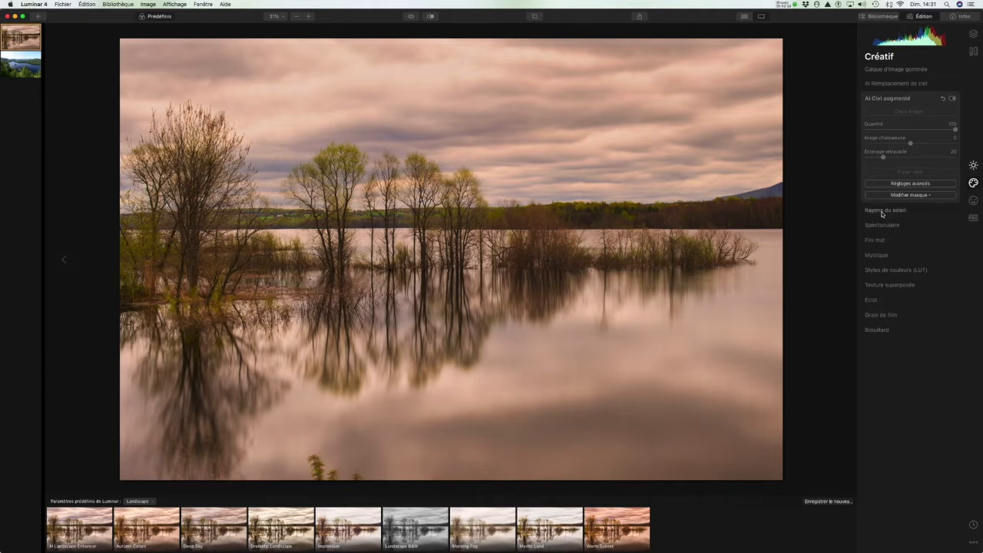
Place the centre of the Rayons du soleil effect in the sky above the large tree at the photo's upper-left corner.
{"action": "left_click", "coordinate": [882, 212]}
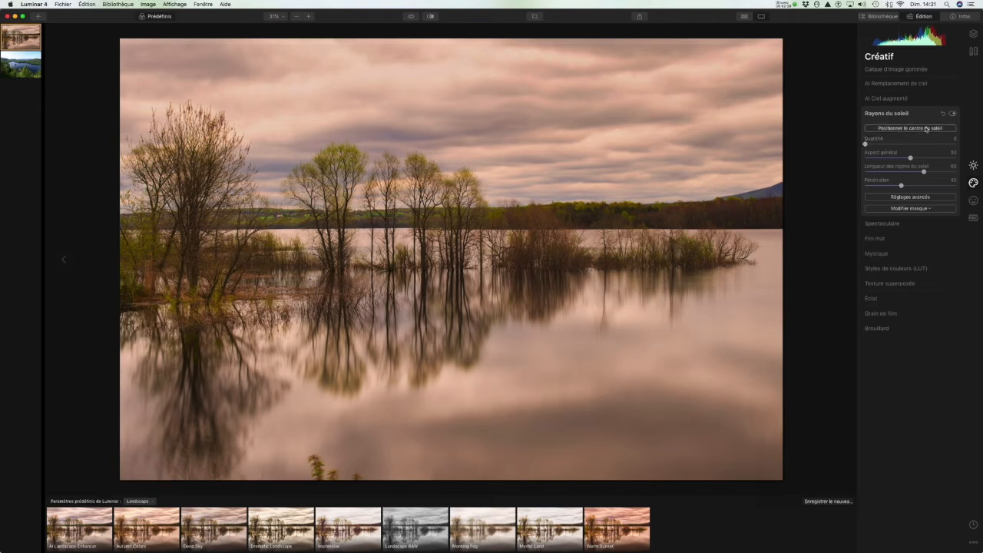
{"action": "left_click", "coordinate": [917, 129]}
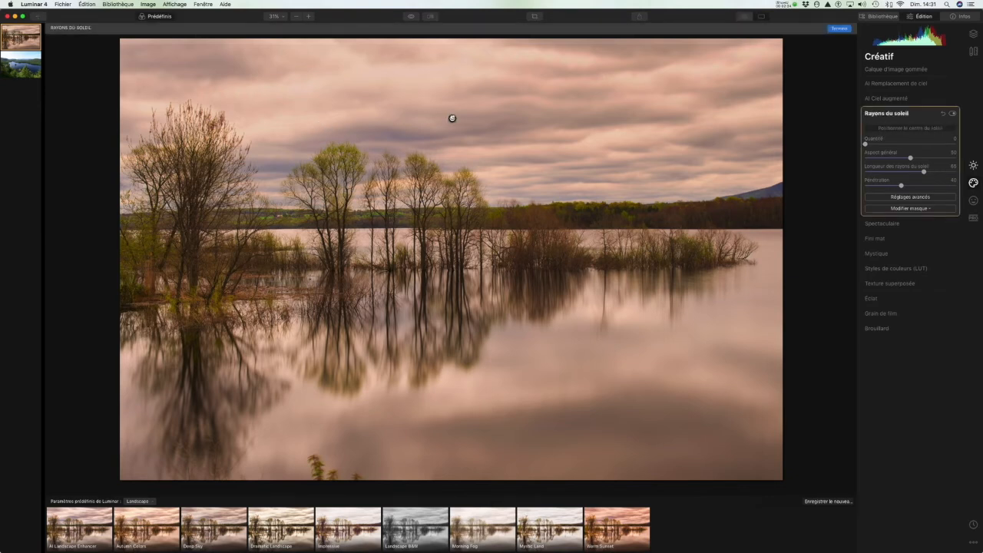
{"action": "left_click_drag", "start_coordinate": [186, 74], "coordinate": [164, 71]}
Set the sun rays' Quantité to 17, Aspect général to about 34 and Longueur des rayons du soleil to about 55.
{"action": "left_click_drag", "start_coordinate": [866, 144], "coordinate": [902, 146]}
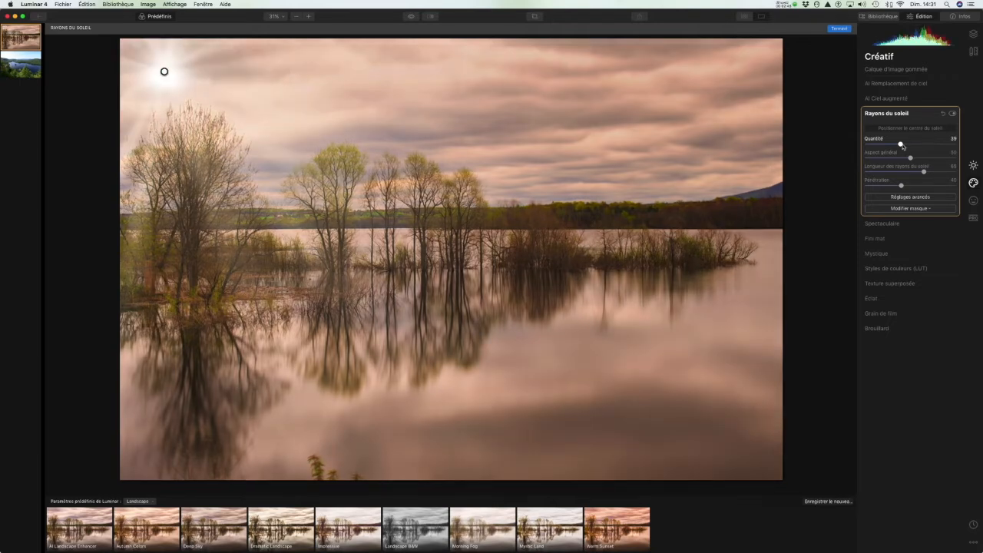
{"action": "left_click_drag", "start_coordinate": [902, 146], "coordinate": [882, 146]}
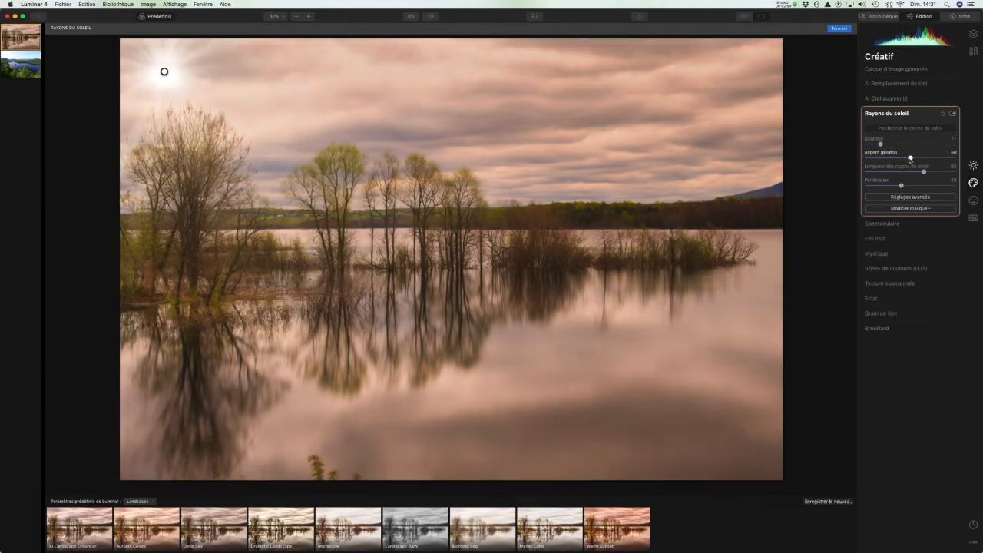
{"action": "left_click", "coordinate": [938, 158]}
{"action": "left_click_drag", "start_coordinate": [939, 159], "coordinate": [916, 172]}
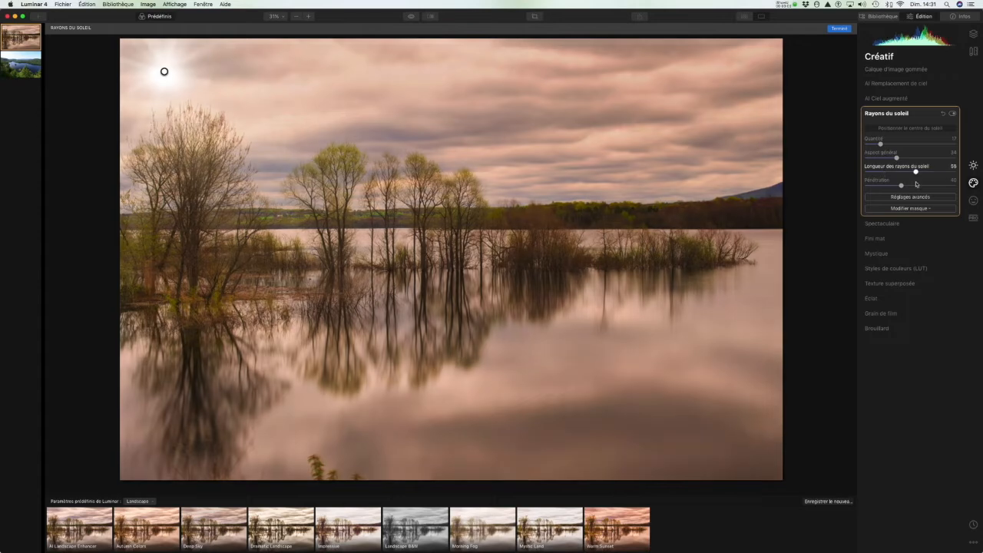
In the sun rays' advanced settings, set about 30 rays and a Sun Radius of about 39, and increase Sun Warmth.
{"action": "left_click", "coordinate": [906, 198]}
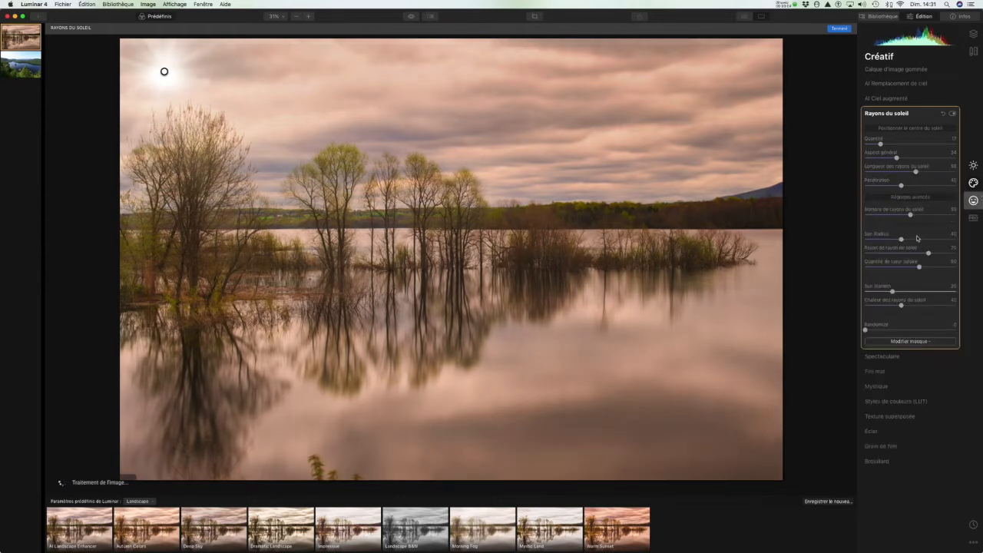
{"action": "left_click_drag", "start_coordinate": [911, 215], "coordinate": [893, 217]}
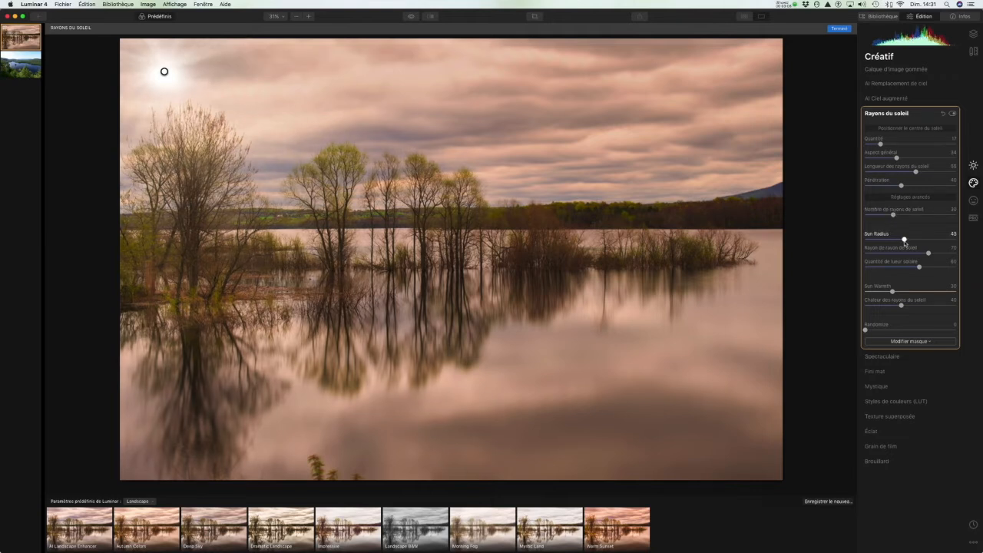
{"action": "mouse_move", "coordinate": [904, 243]}
{"action": "left_mouse_down"}
{"action": "mouse_move", "coordinate": [928, 242]}
{"action": "mouse_move", "coordinate": [902, 244]}
{"action": "left_mouse_up"}
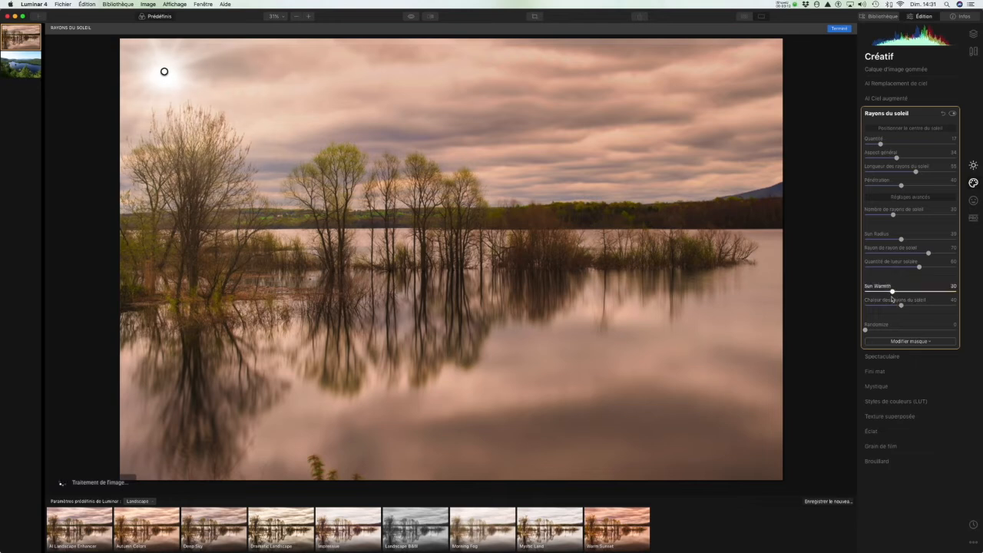
{"action": "left_click_drag", "start_coordinate": [892, 293], "coordinate": [920, 293]}
{"action": "left_click", "coordinate": [894, 113]}
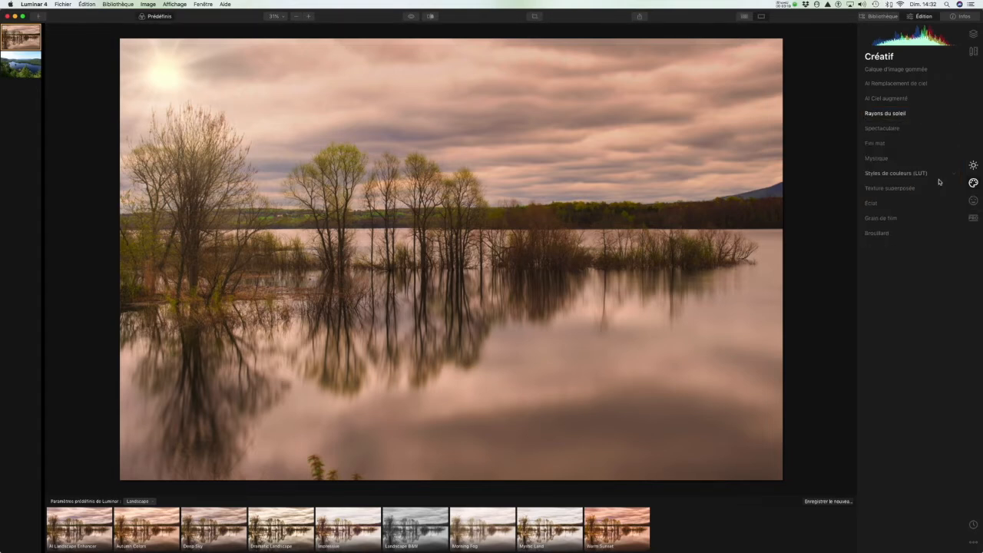
Try the Spectaculaire effect at a Quantité of 52 and return it to 0.
{"action": "left_click", "coordinate": [877, 131]}
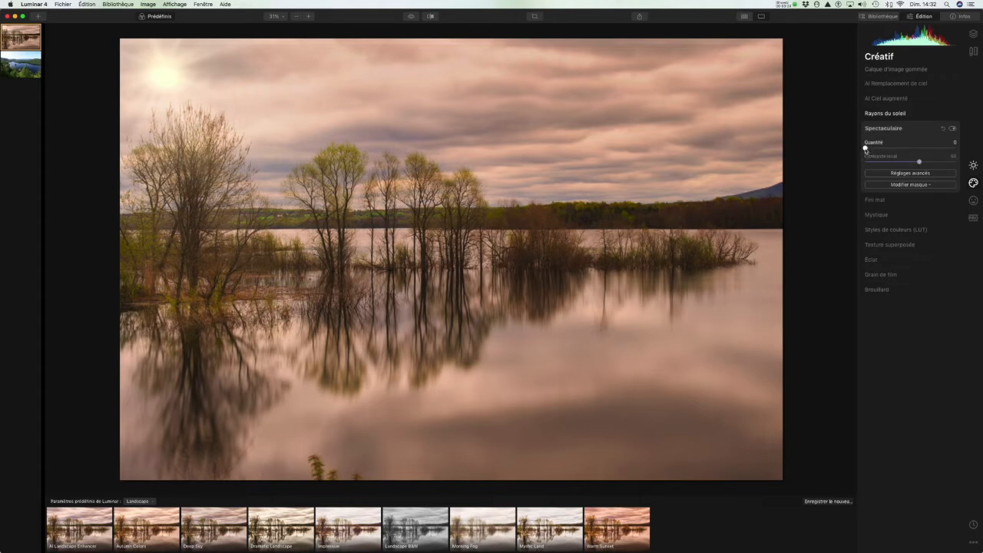
{"action": "left_click_drag", "start_coordinate": [865, 149], "coordinate": [914, 148]}
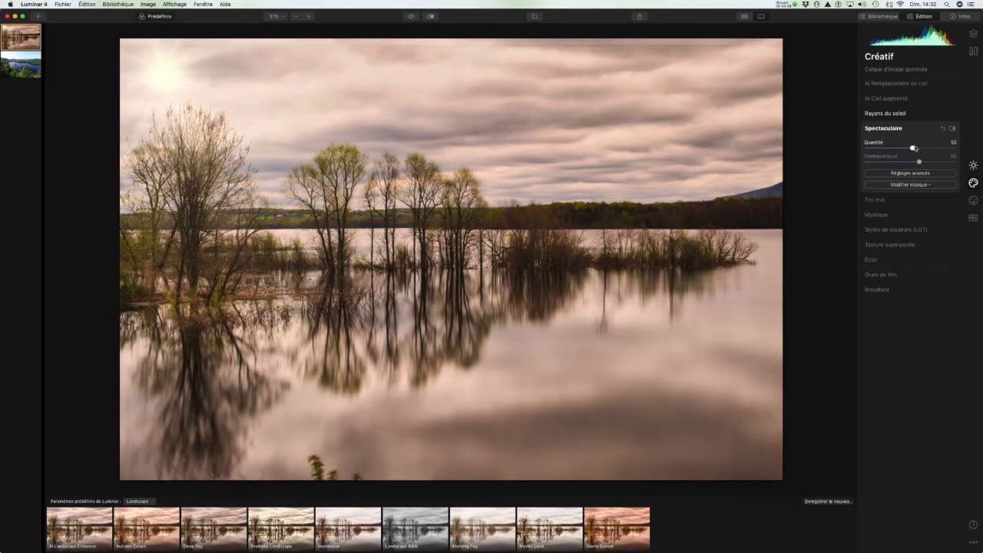
{"action": "left_click_drag", "start_coordinate": [914, 149], "coordinate": [855, 149]}
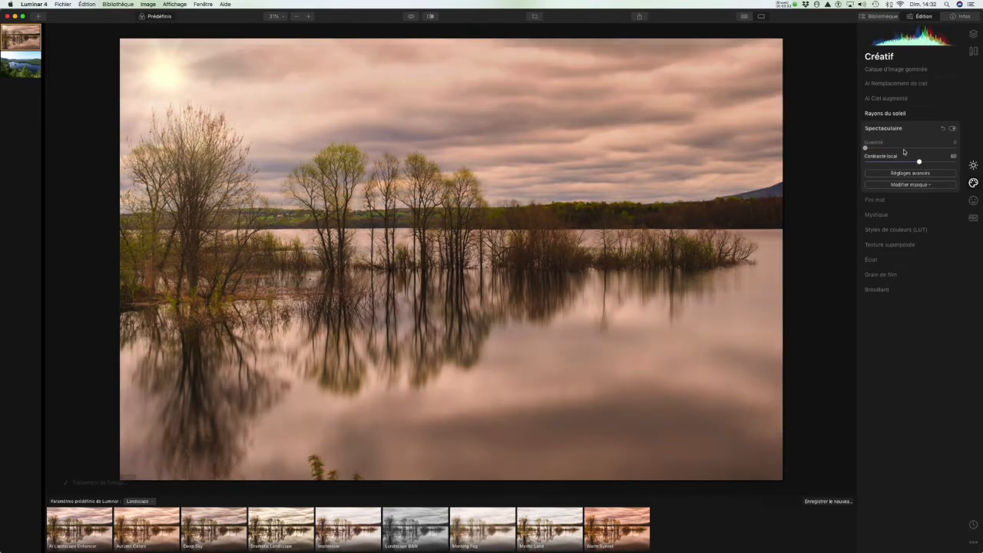
{"action": "left_click", "coordinate": [887, 132]}
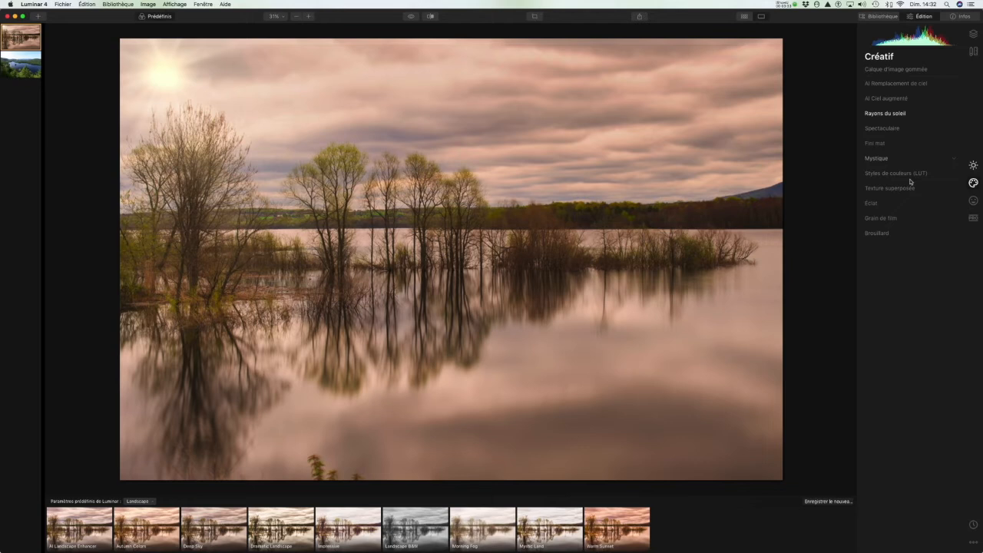
{"action": "left_click", "coordinate": [887, 131]}
{"action": "left_click", "coordinate": [886, 131]}
Try the Fini mat effect with Quantité 63 and Fade 28, and discard it.
{"action": "left_click", "coordinate": [876, 145]}
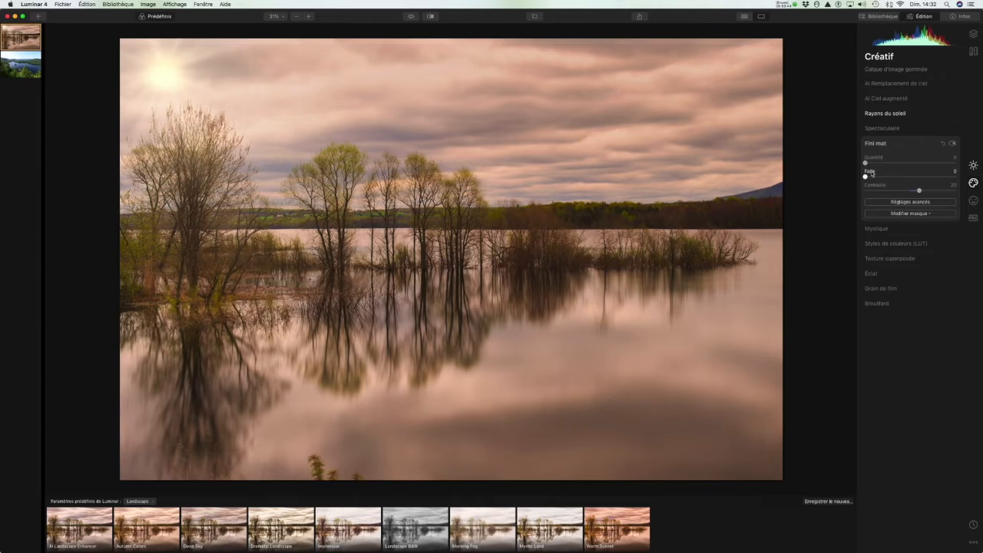
{"action": "left_click_drag", "start_coordinate": [866, 164], "coordinate": [922, 163]}
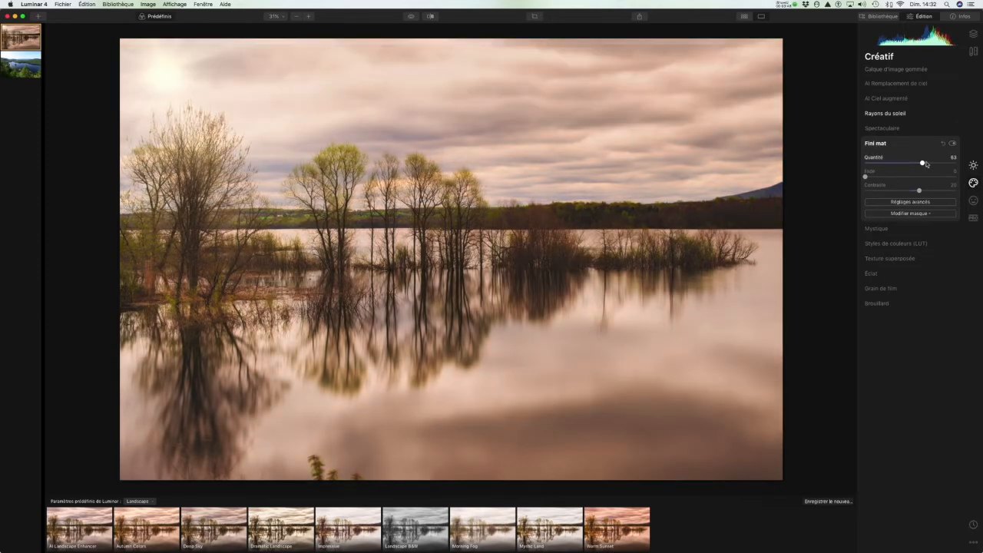
{"action": "left_click_drag", "start_coordinate": [925, 164], "coordinate": [891, 182]}
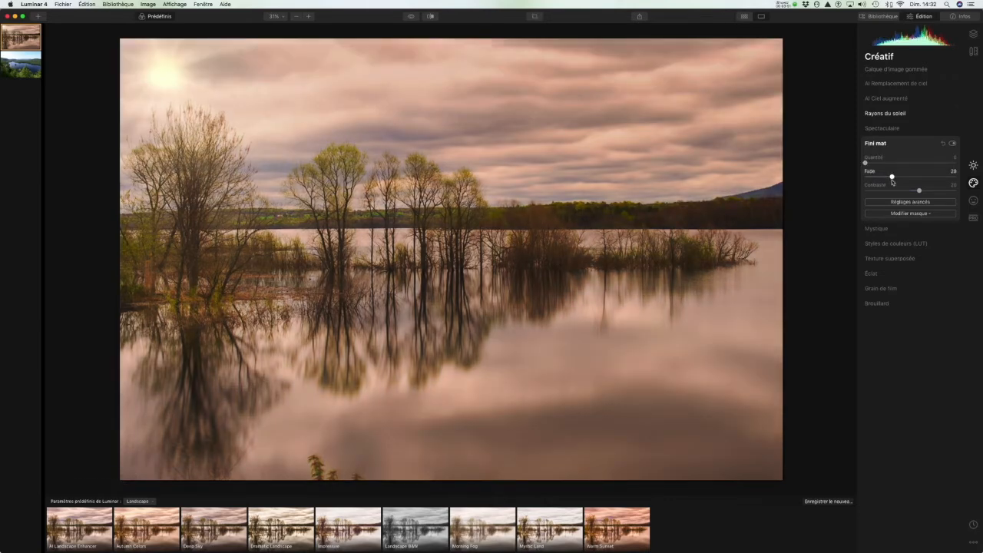
{"action": "left_click", "coordinate": [874, 143]}
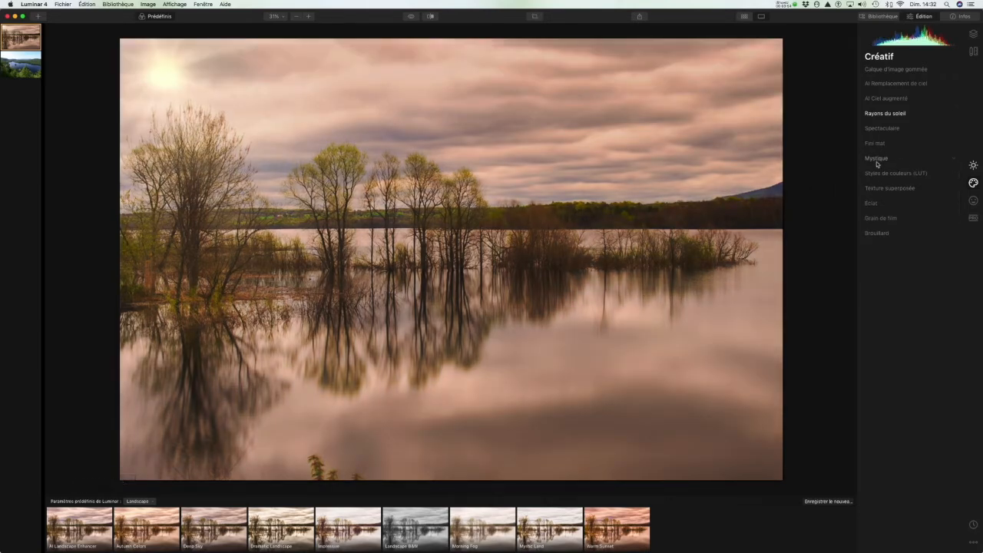
Try the Mystique effect at a Quantité of 57 and return it to 0.
{"action": "left_click", "coordinate": [877, 160]}
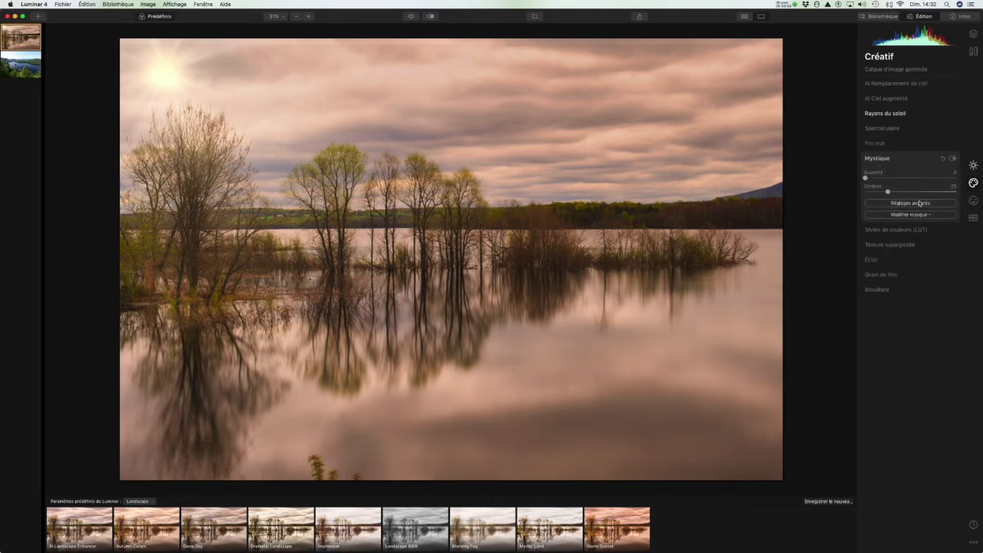
{"action": "left_click", "coordinate": [918, 204]}
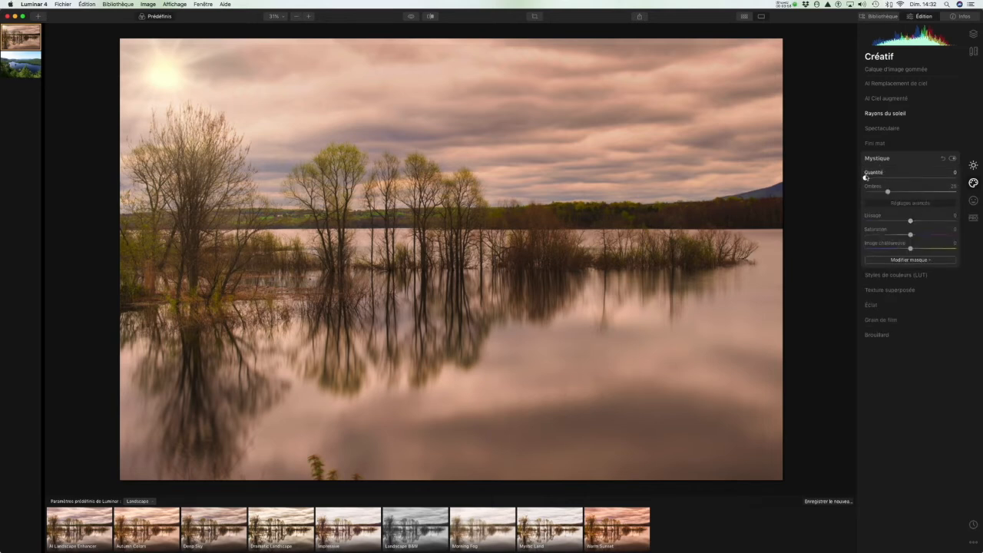
{"action": "left_click_drag", "start_coordinate": [865, 178], "coordinate": [920, 181]}
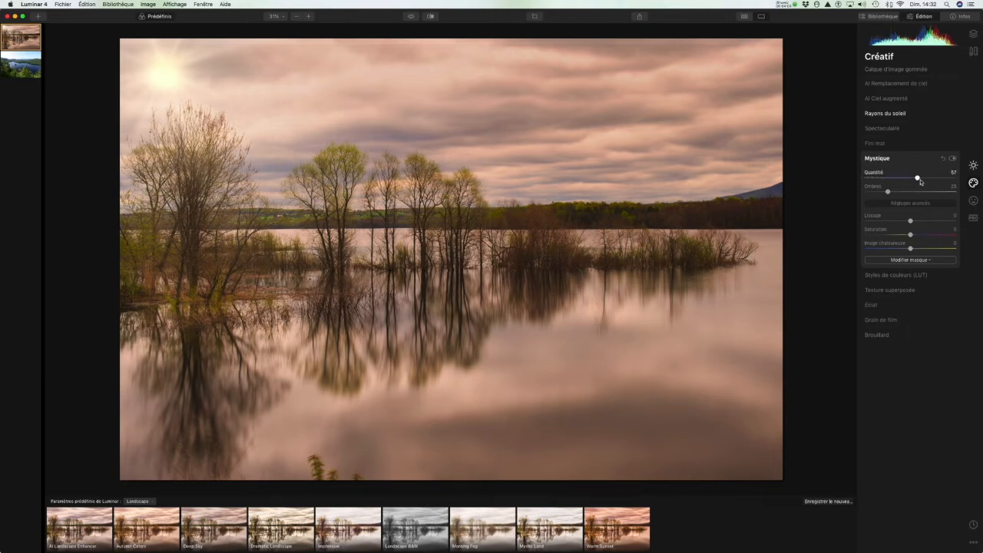
{"action": "left_click_drag", "start_coordinate": [919, 180], "coordinate": [854, 181]}
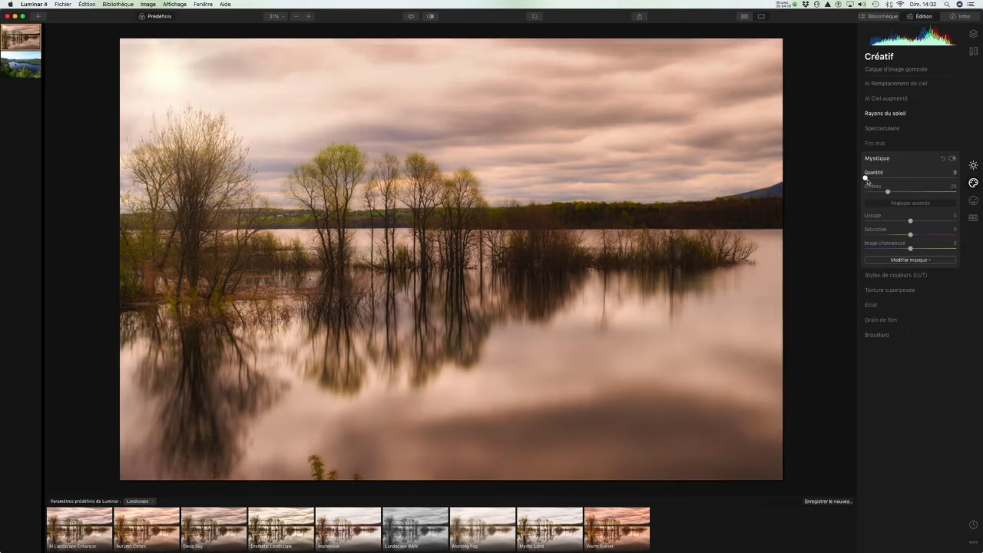
{"action": "left_click", "coordinate": [884, 159]}
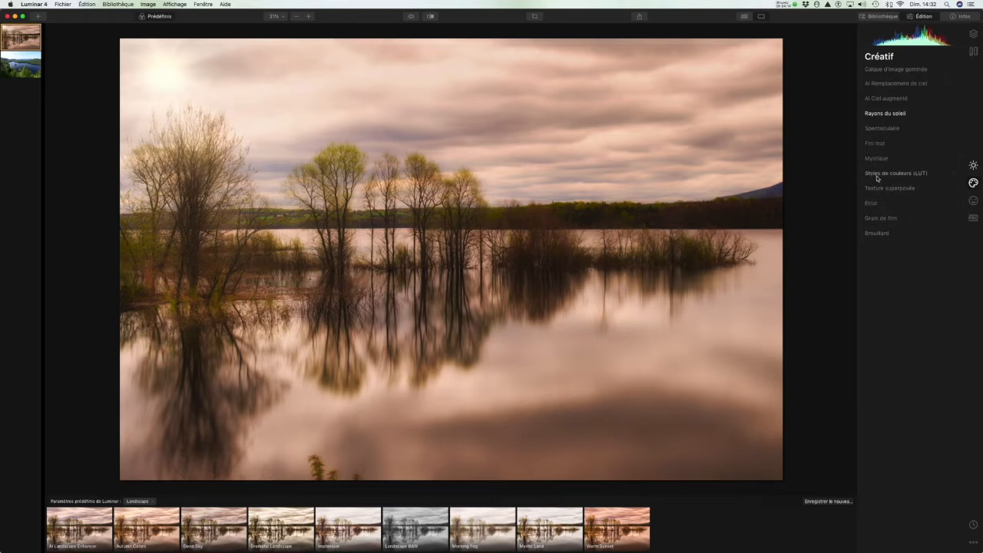
Try the Long Beach, Involve and Monterey LUTs in Styles de couleurs (LUT), and switch the effect off.
{"action": "left_click", "coordinate": [922, 174]}
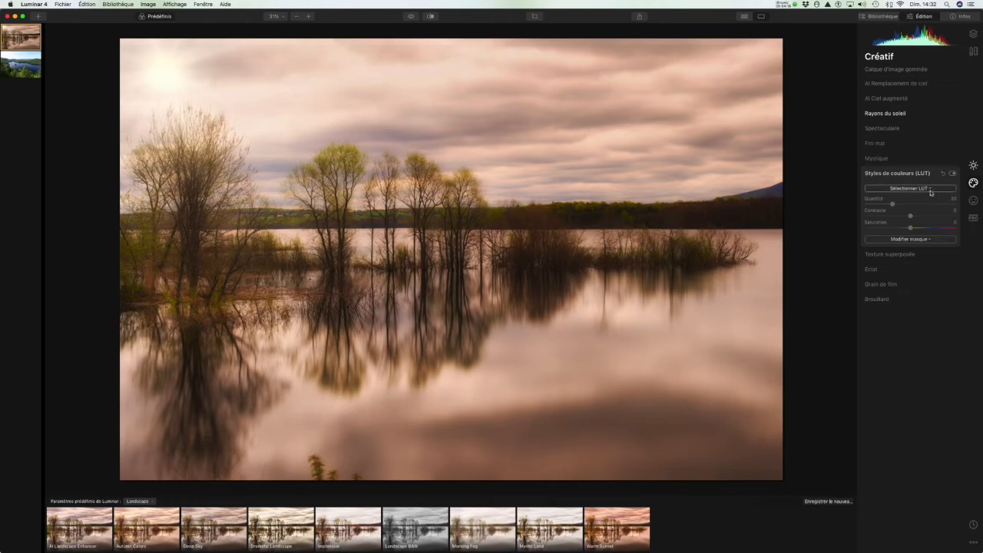
{"action": "left_click", "coordinate": [931, 189]}
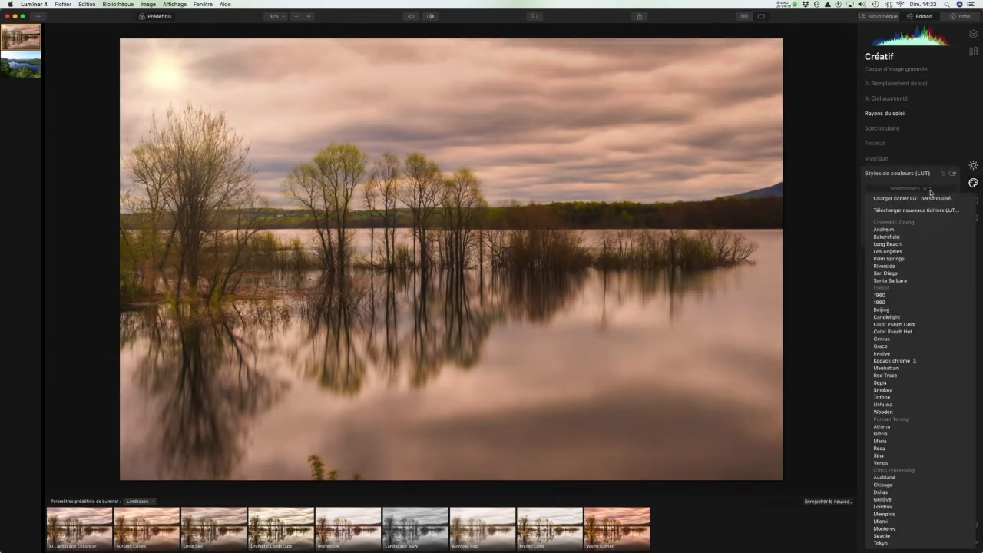
{"action": "left_click", "coordinate": [902, 244]}
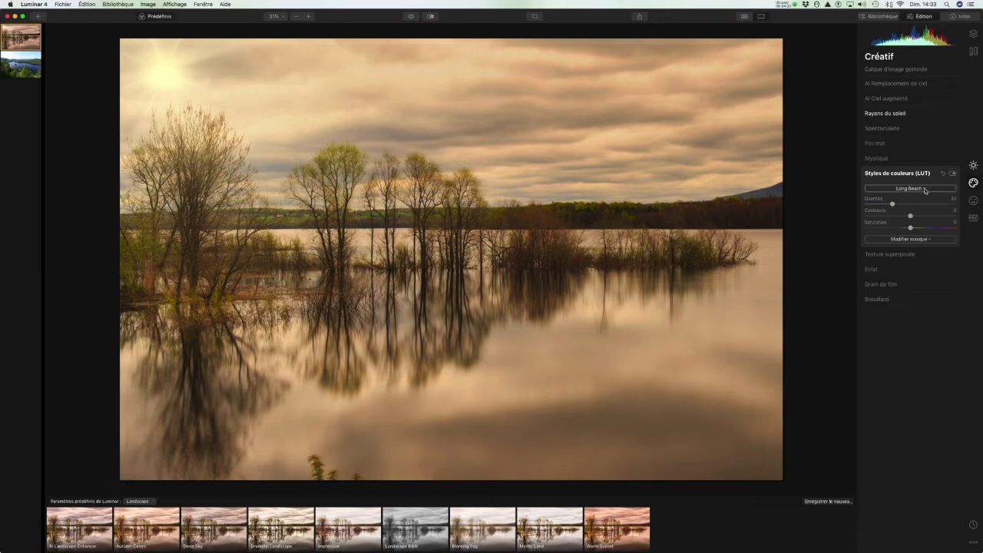
{"action": "left_click", "coordinate": [924, 189]}
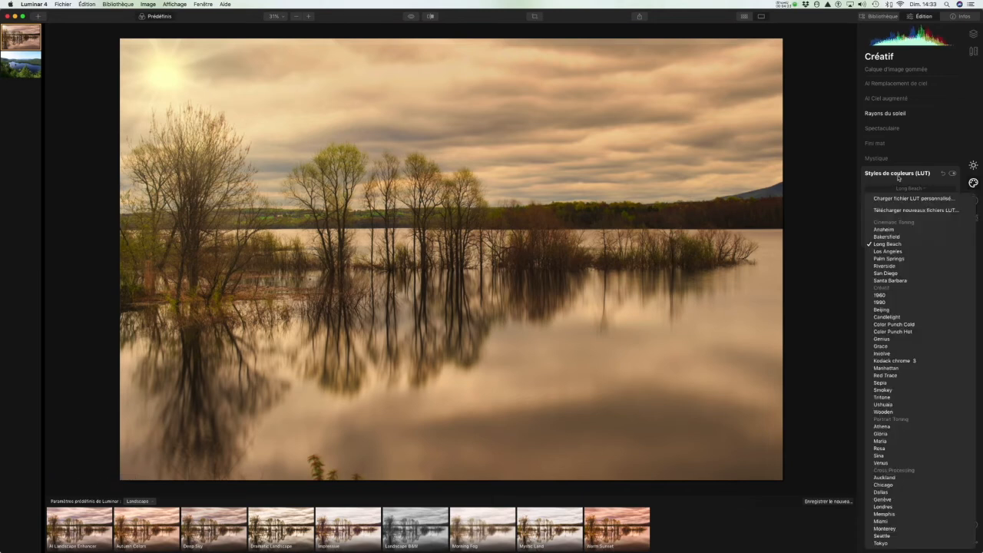
{"action": "left_click", "coordinate": [883, 353]}
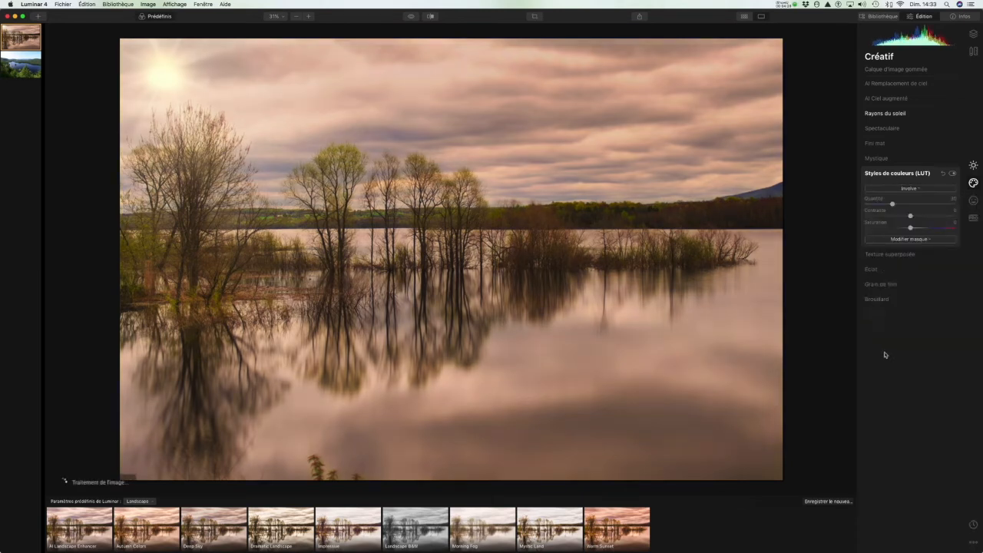
{"action": "left_click", "coordinate": [909, 190]}
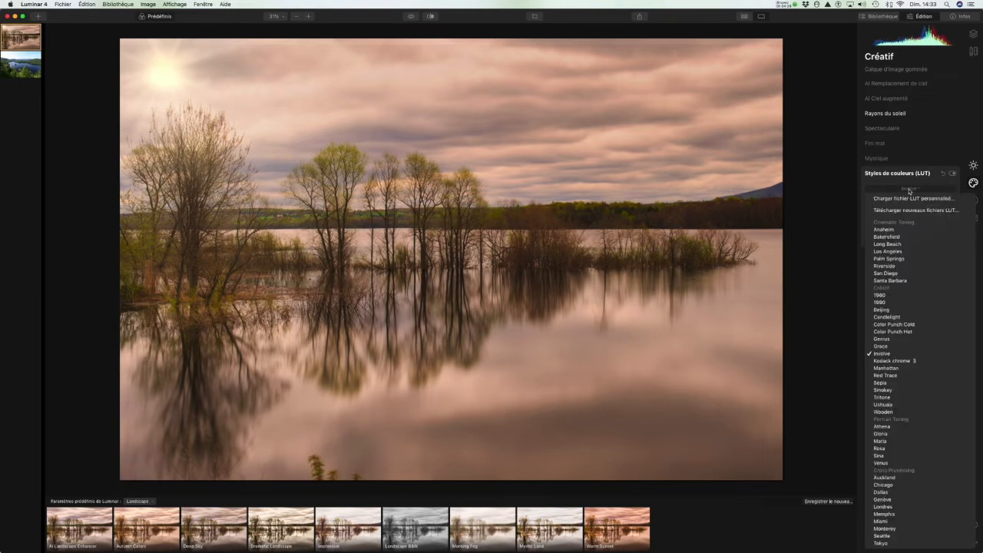
{"action": "left_click", "coordinate": [884, 529]}
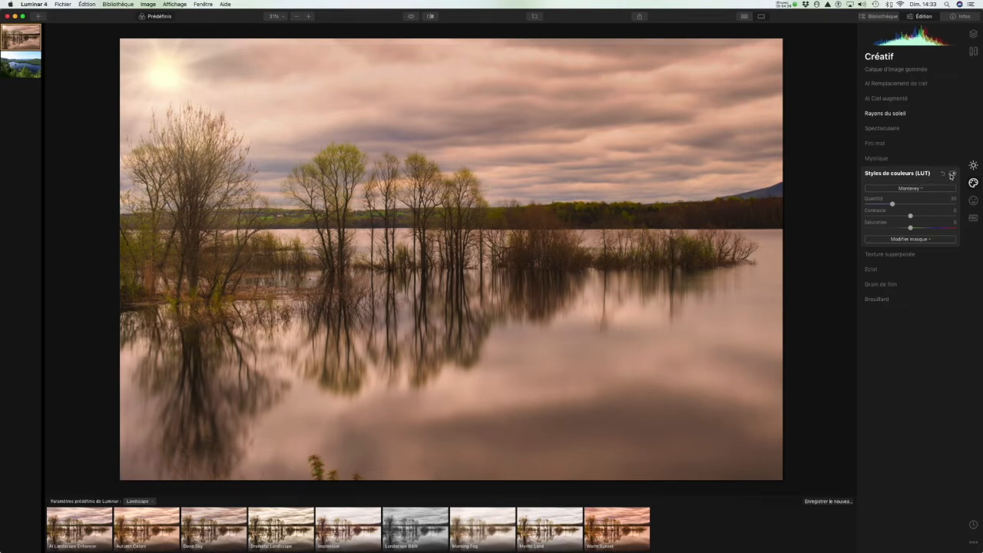
{"action": "left_click", "coordinate": [952, 175]}
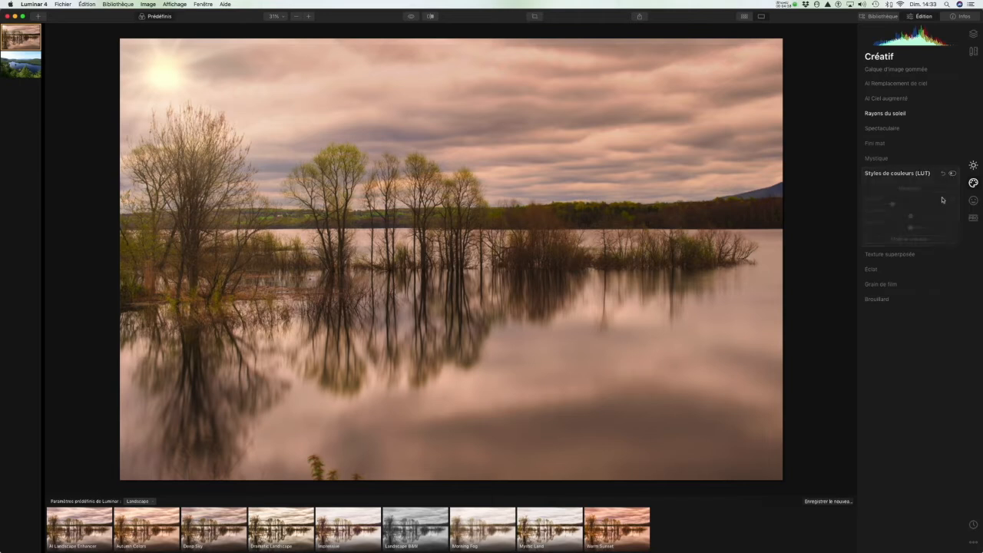
Look at the Texture superposée tool and its texture file selection without loading a file.
{"action": "left_click", "coordinate": [891, 256]}
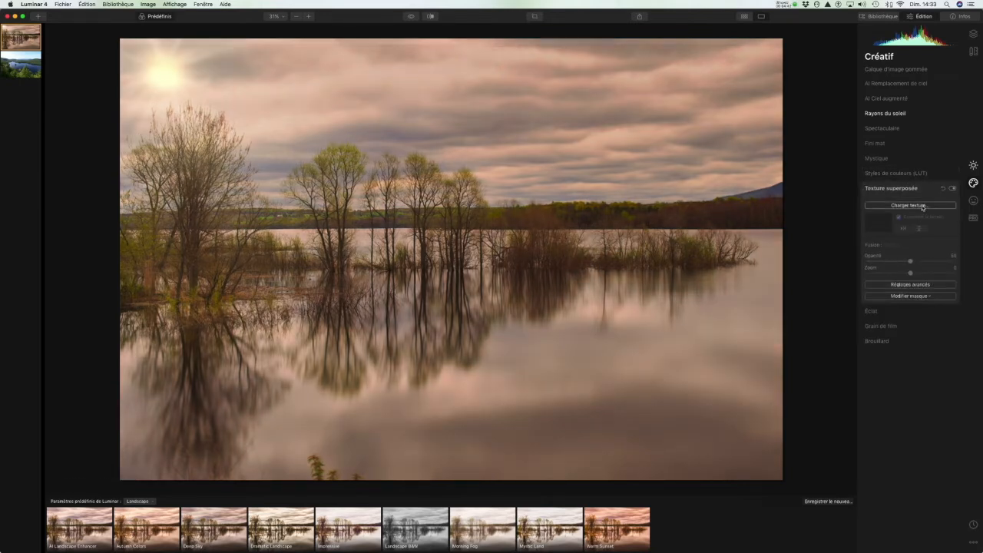
{"action": "left_click", "coordinate": [922, 206]}
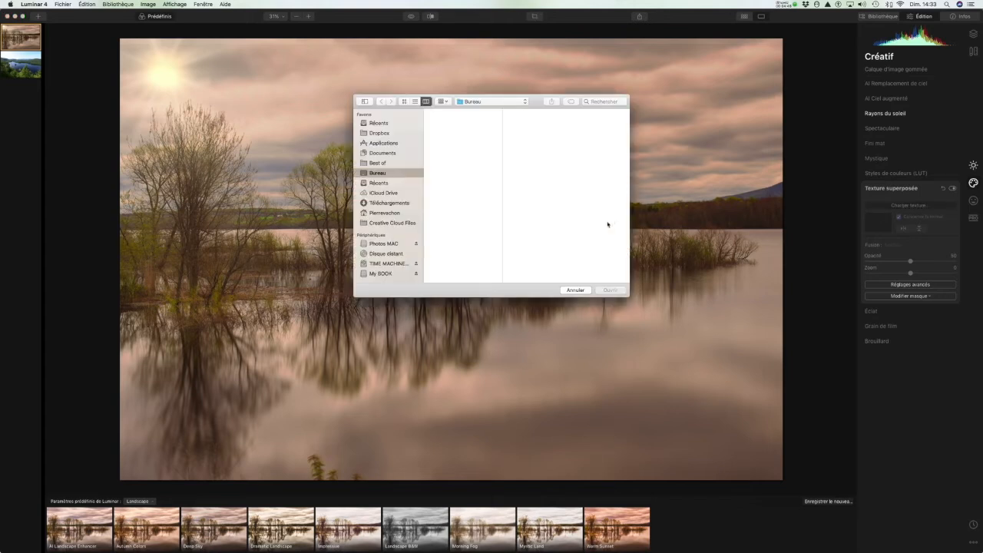
{"action": "left_click", "coordinate": [575, 289]}
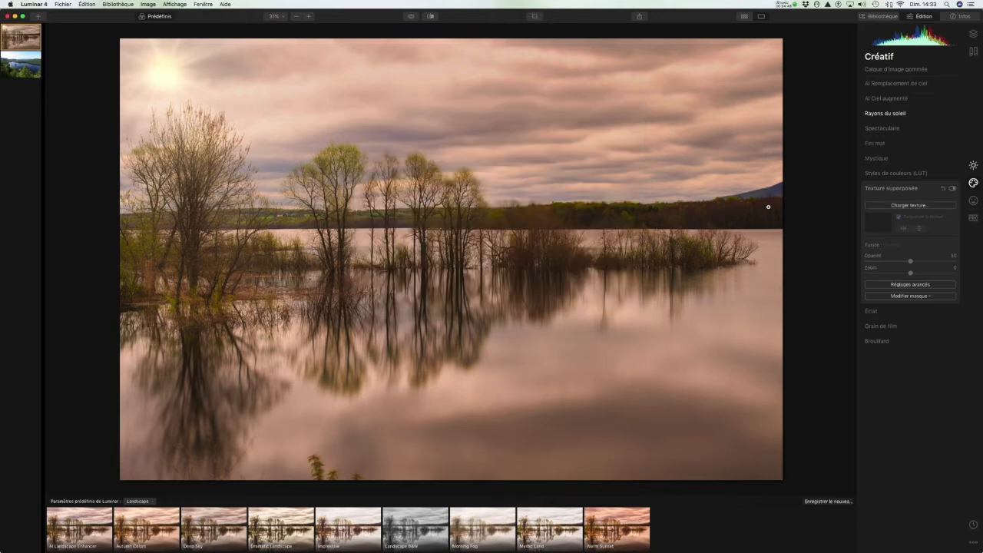
{"action": "left_click", "coordinate": [894, 189]}
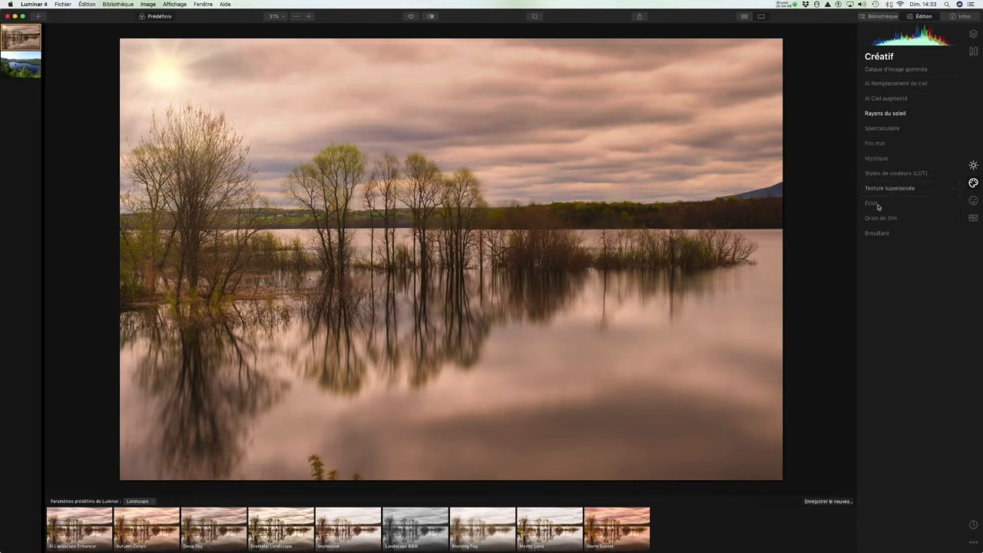
Try the Éclat effect of type Flou artistique at a Quantité of 53 and bring it back down.
{"action": "left_click", "coordinate": [873, 203]}
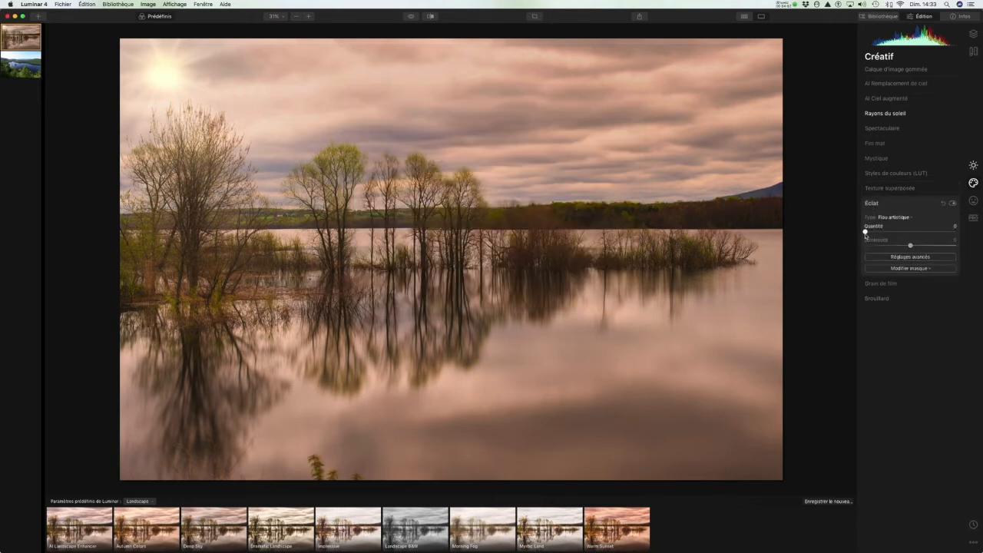
{"action": "left_click_drag", "start_coordinate": [865, 232], "coordinate": [915, 234]}
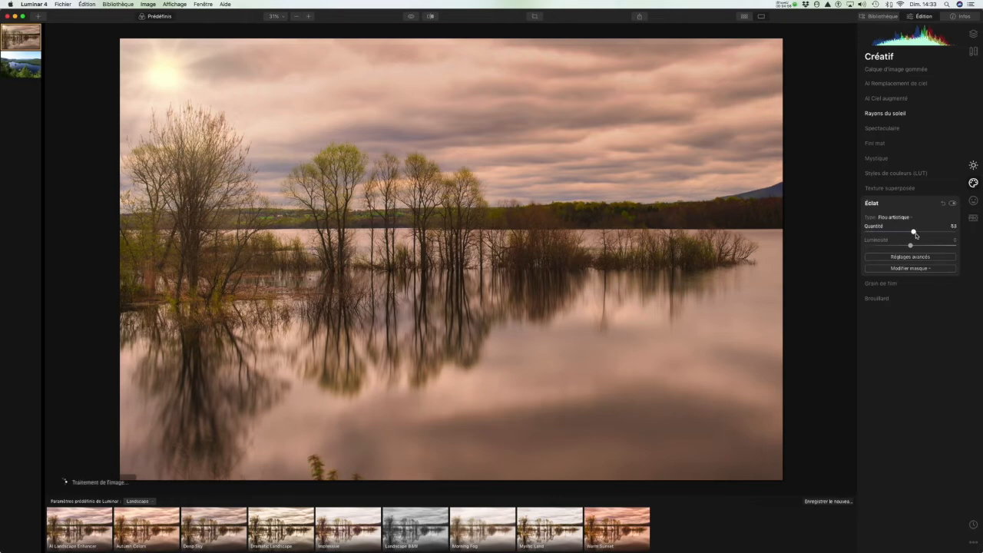
{"action": "left_click_drag", "start_coordinate": [909, 245], "coordinate": [865, 231]}
{"action": "left_click", "coordinate": [872, 204]}
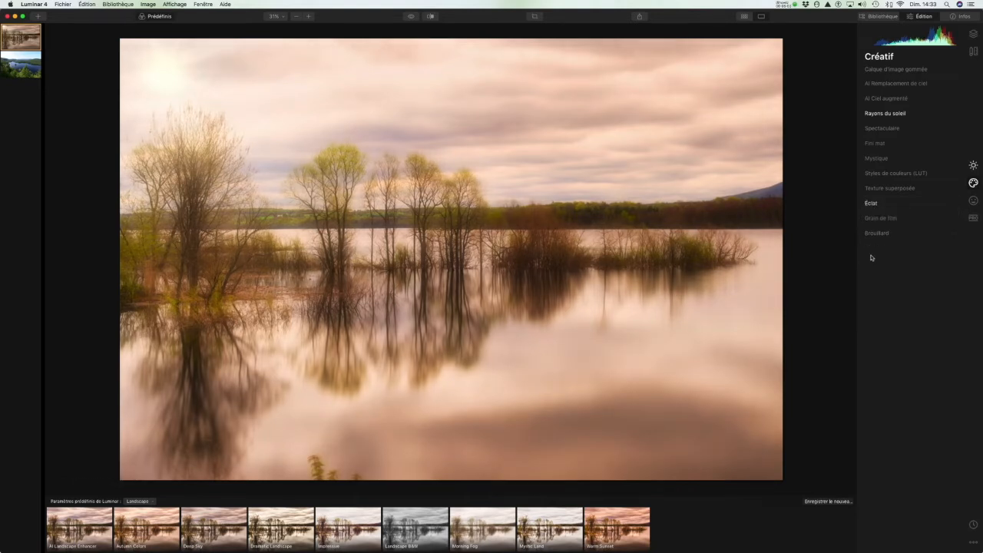
Try the Grain de film effect at a Quantité of 41, and open the Brouillard tool.
{"action": "left_click", "coordinate": [872, 219]}
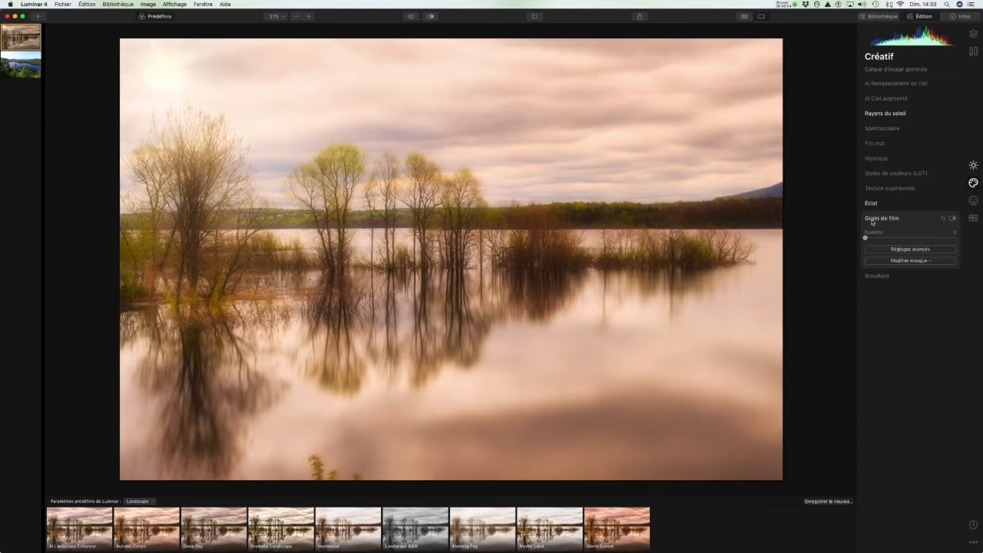
{"action": "left_click_drag", "start_coordinate": [865, 238], "coordinate": [905, 243]}
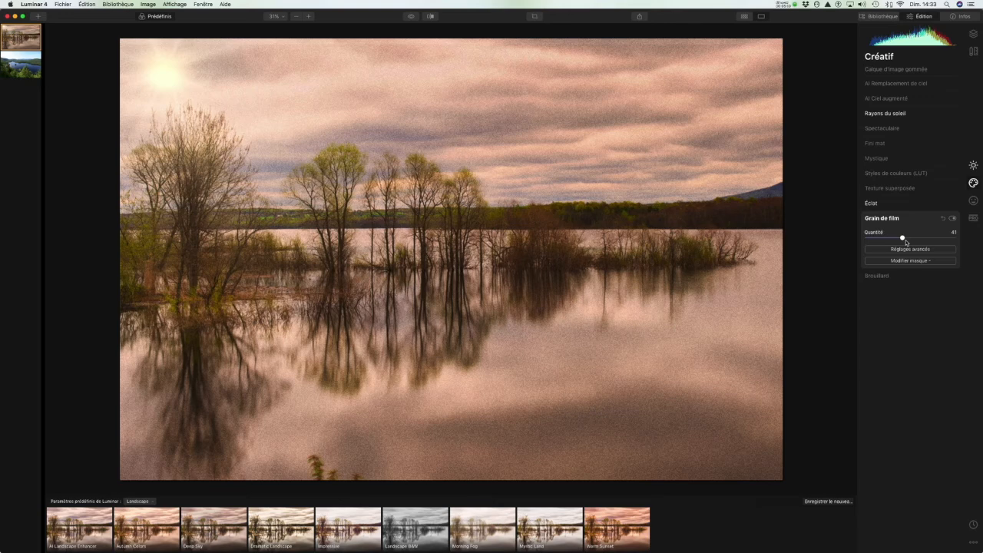
{"action": "left_click", "coordinate": [872, 219]}
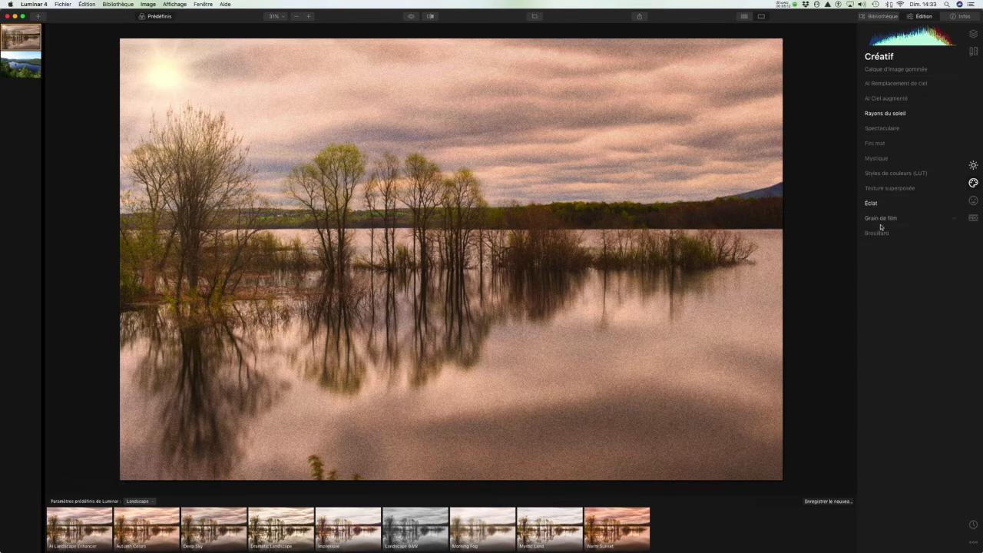
{"action": "left_click", "coordinate": [877, 233]}
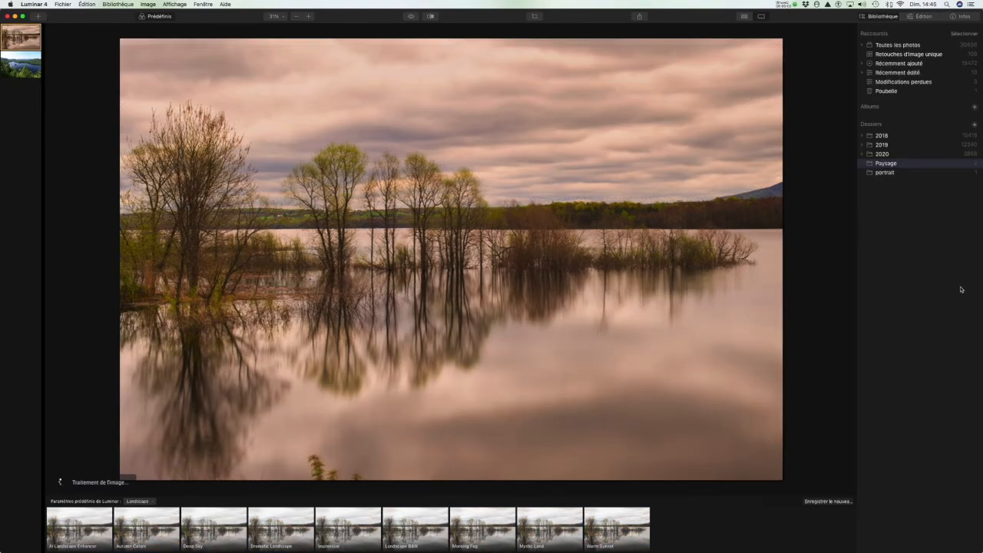
Open the photo in the portrait folder for editing and show the Portrait tools.
{"action": "left_click", "coordinate": [883, 172]}
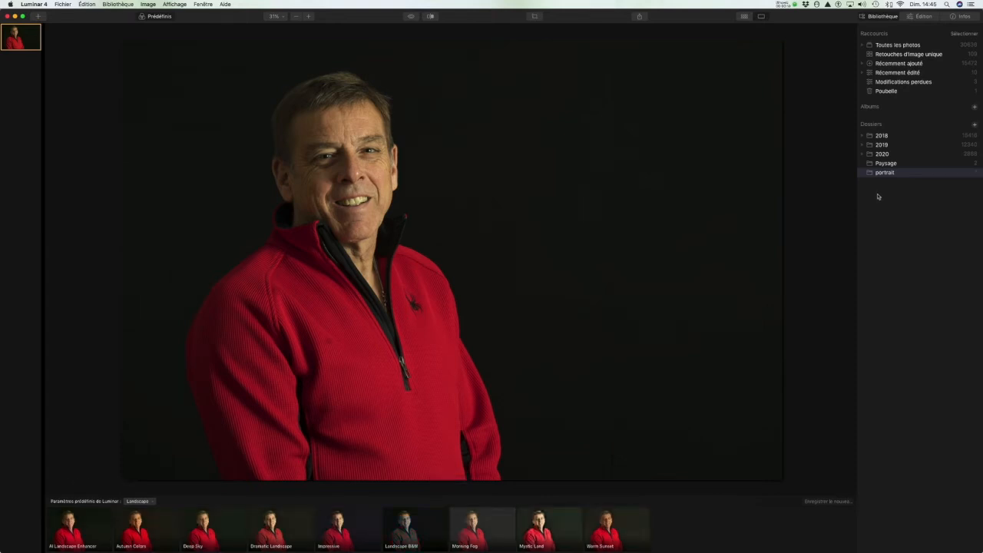
{"action": "left_click", "coordinate": [921, 16]}
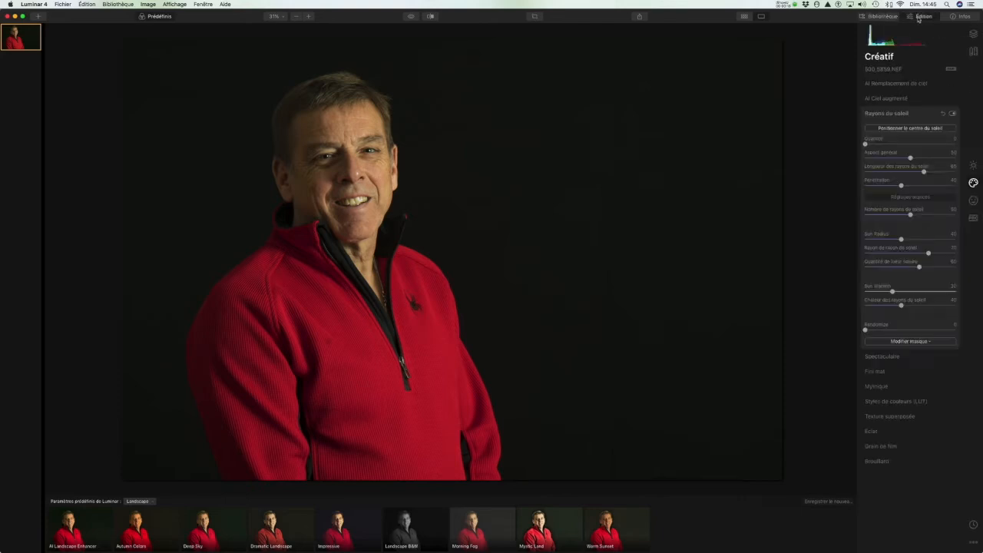
{"action": "left_click", "coordinate": [930, 114]}
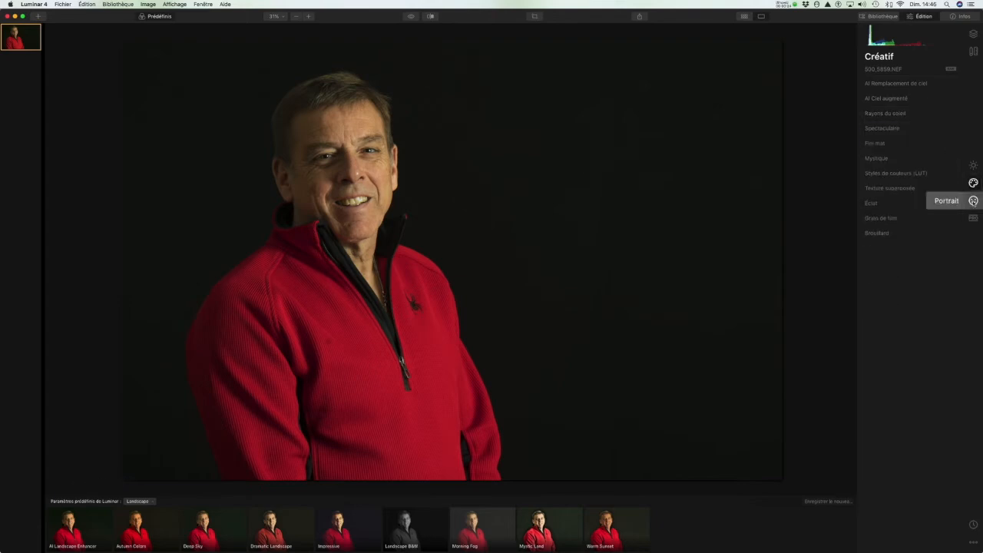
{"action": "left_click", "coordinate": [973, 201]}
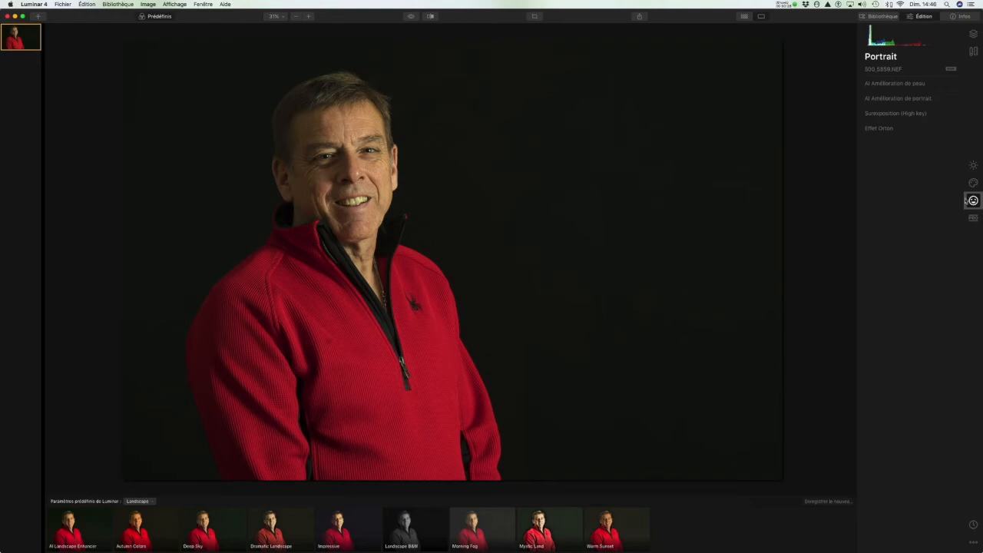
In AI Amélioration de peau, set Quantité to 47 and Effacer la brillance to about 43.
{"action": "left_click", "coordinate": [949, 83]}
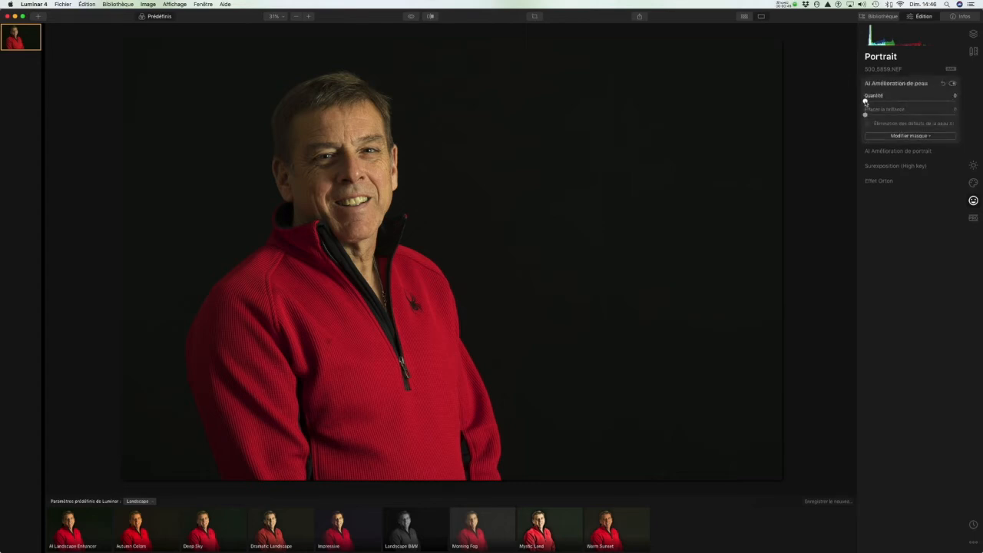
{"action": "left_click", "coordinate": [892, 102]}
{"action": "left_click_drag", "start_coordinate": [892, 102], "coordinate": [911, 105]}
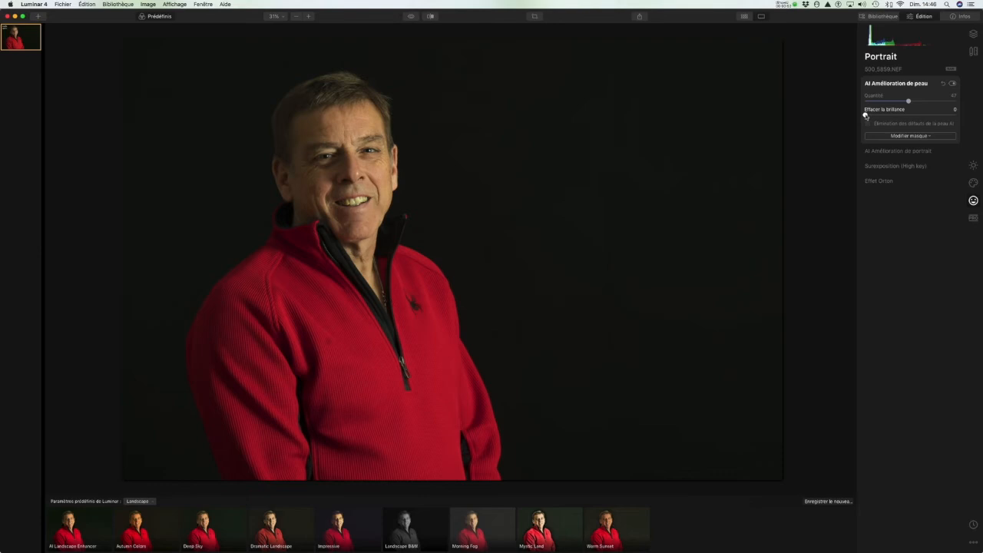
{"action": "left_click_drag", "start_coordinate": [865, 114], "coordinate": [907, 117]}
{"action": "left_click_drag", "start_coordinate": [906, 118], "coordinate": [905, 117]}
Compare the portrait before and after the skin enhancement by sweeping the split divider across the face.
{"action": "left_click", "coordinate": [430, 16]}
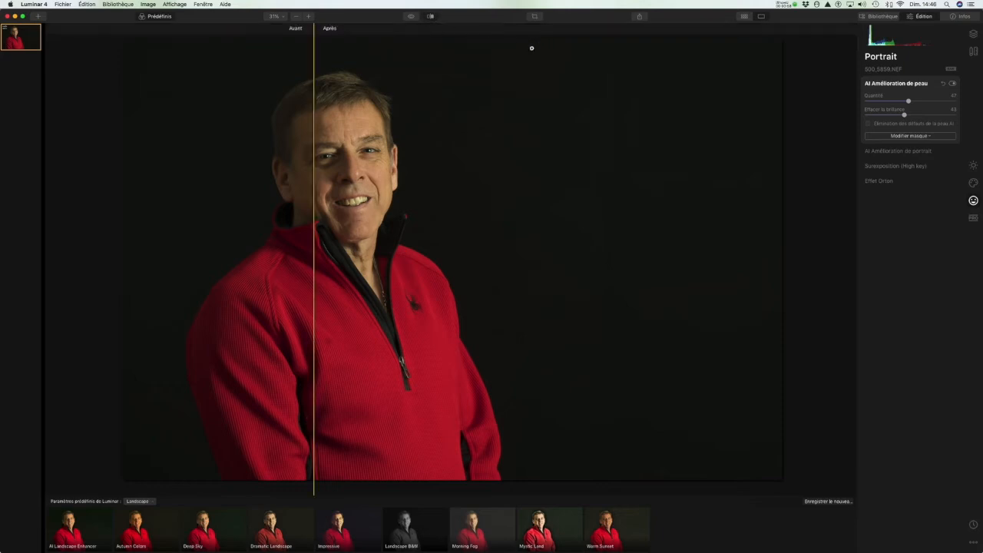
{"action": "left_click_drag", "start_coordinate": [313, 79], "coordinate": [226, 77]}
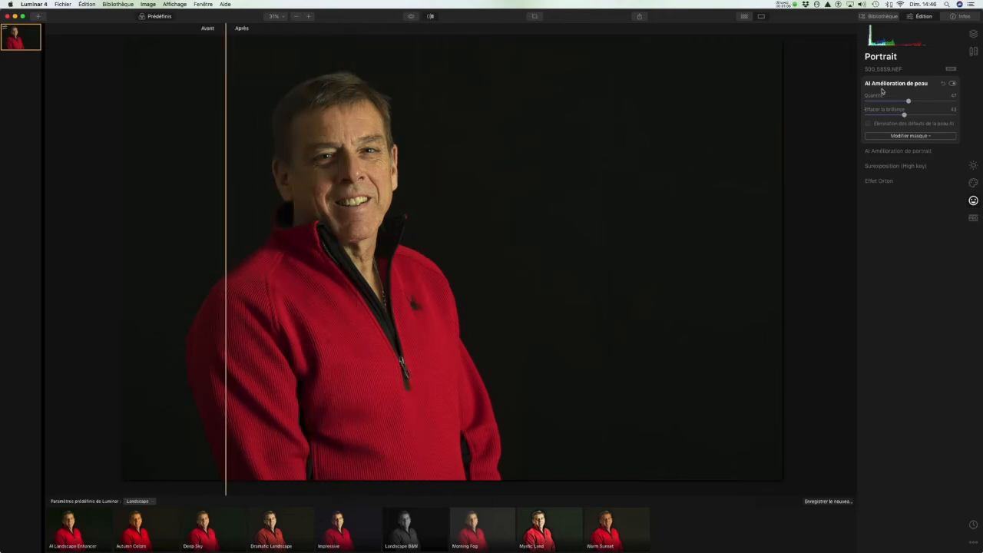
{"action": "left_click", "coordinate": [884, 86]}
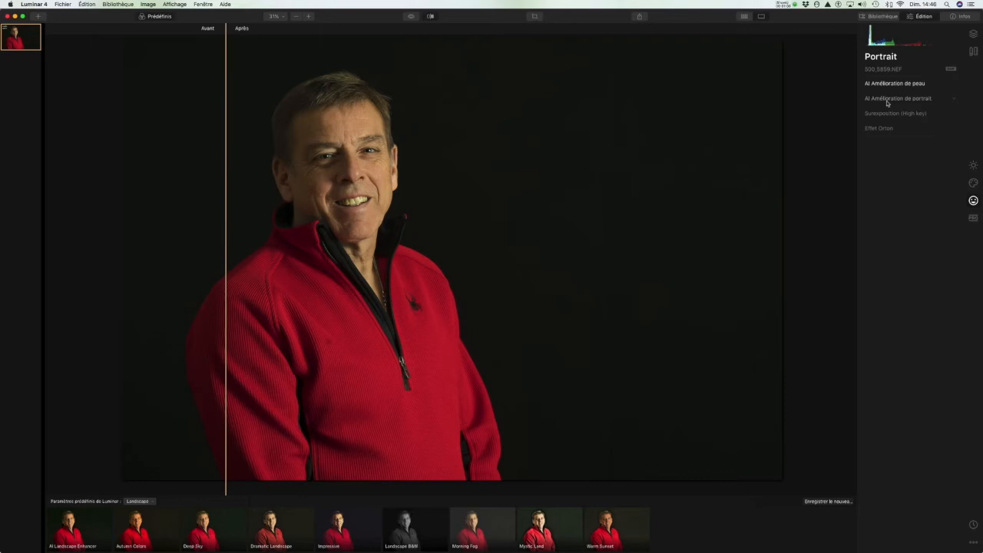
In AI Amélioration de portrait, set Visage lumière to 31.
{"action": "left_click", "coordinate": [887, 100]}
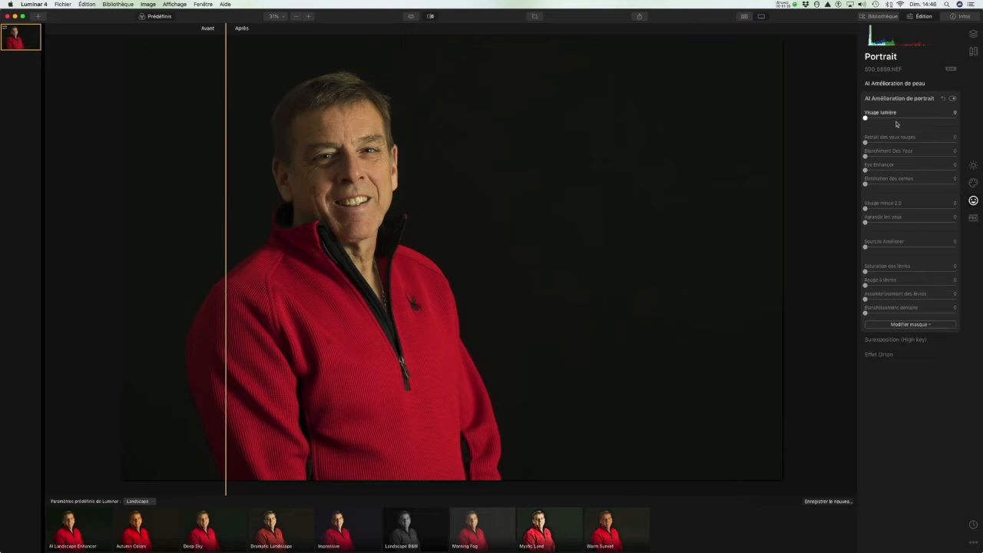
{"action": "left_click_drag", "start_coordinate": [865, 118], "coordinate": [895, 121]}
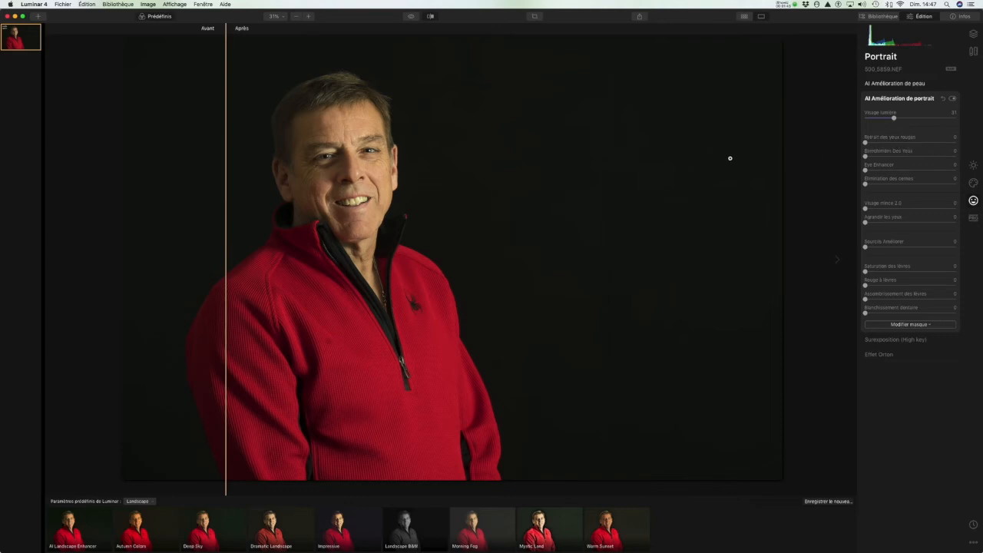
At 100% zoom on the face, set Blanchiment Des Yeux to 68 in AI Amélioration de portrait.
{"action": "left_click", "coordinate": [283, 17]}
{"action": "left_click", "coordinate": [283, 17]}
{"action": "left_click", "coordinate": [284, 17]}
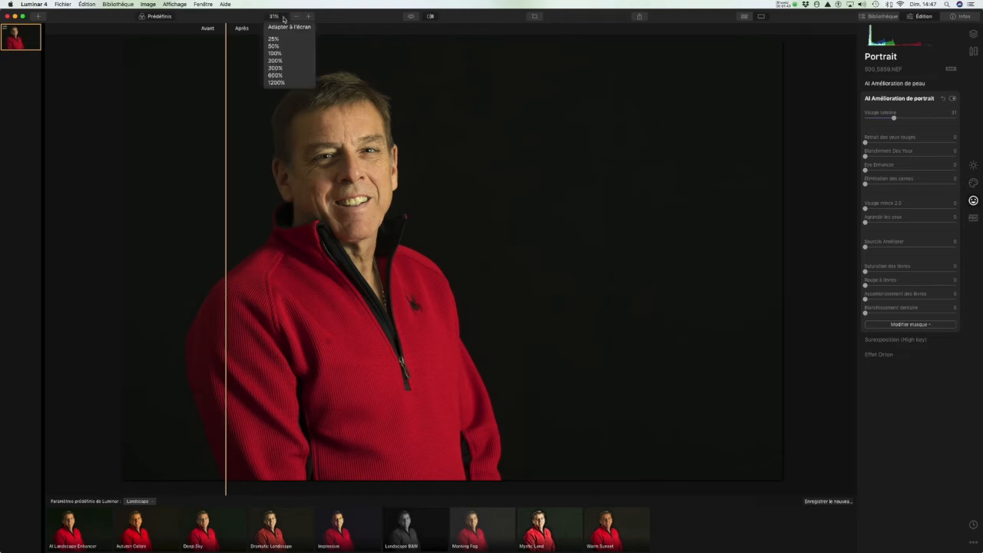
{"action": "left_click", "coordinate": [278, 53]}
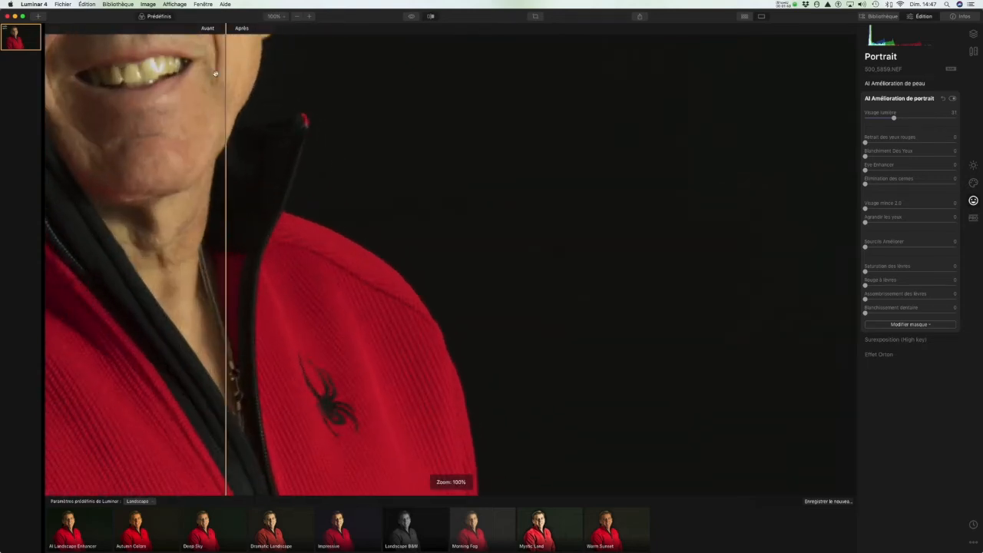
{"action": "left_click_drag", "start_coordinate": [301, 121], "coordinate": [734, 424]}
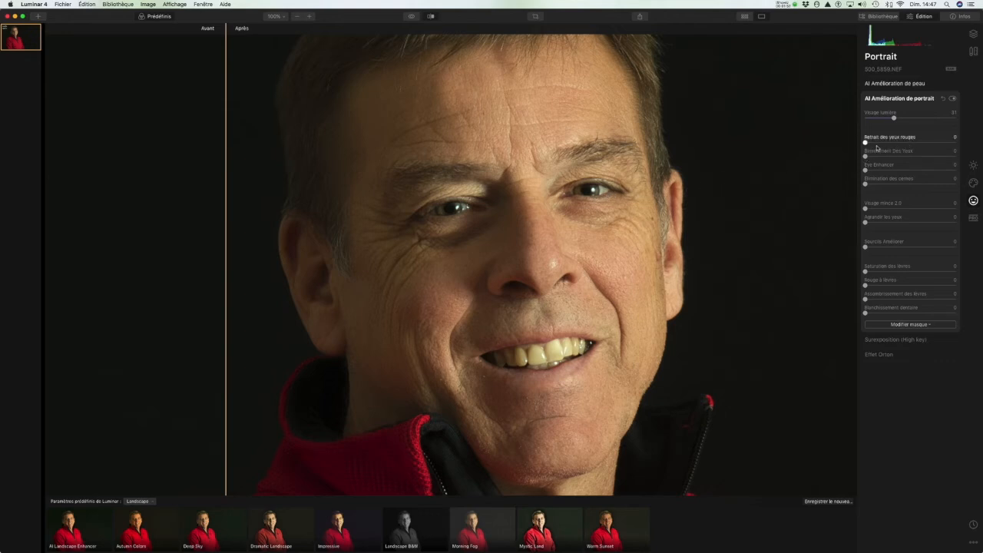
{"action": "left_click_drag", "start_coordinate": [864, 156], "coordinate": [928, 157]}
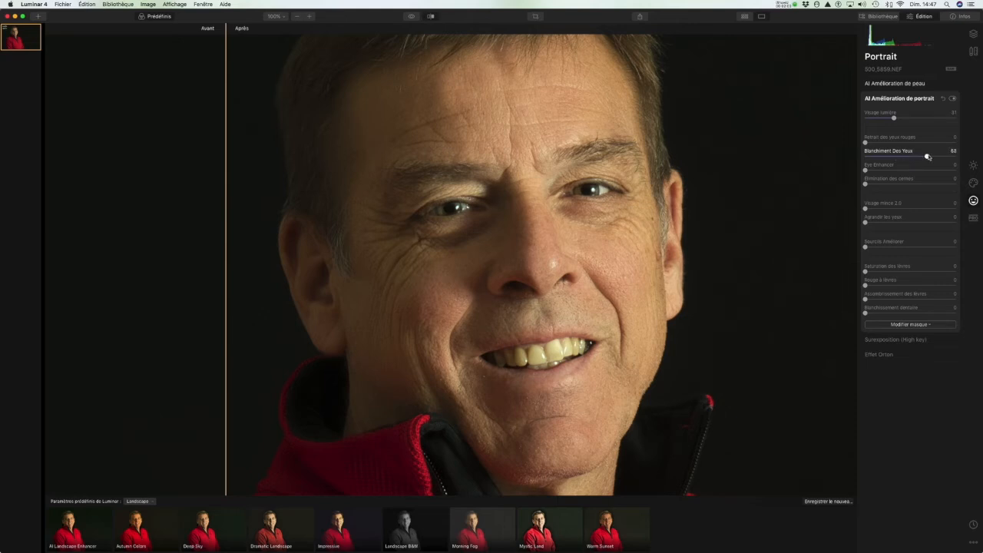
{"action": "left_click_drag", "start_coordinate": [228, 83], "coordinate": [197, 60]}
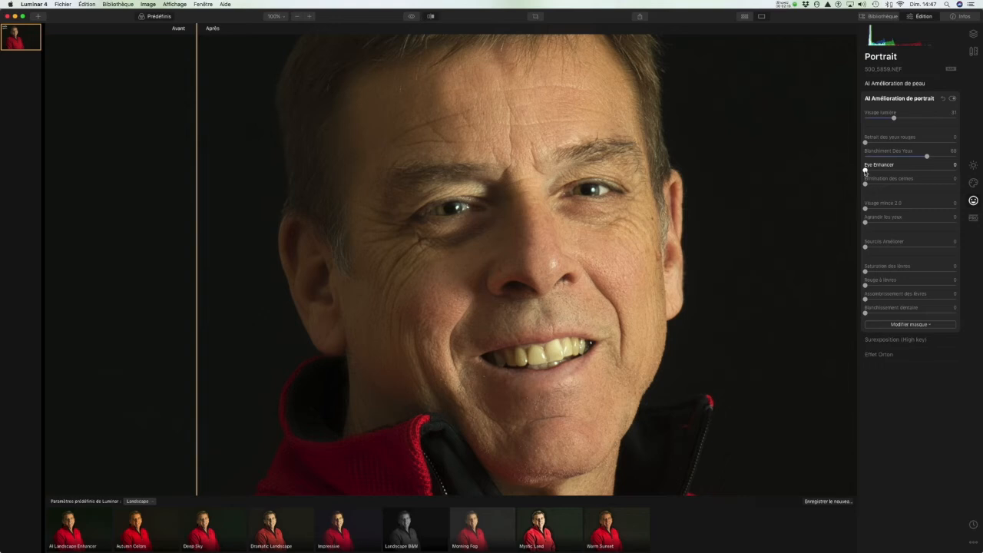
Set Eye Enhancer to 41 and compare the eyes before and after with the split divider.
{"action": "left_click_drag", "start_coordinate": [864, 171], "coordinate": [910, 172]}
{"action": "mouse_move", "coordinate": [911, 171]}
{"action": "left_mouse_down"}
{"action": "mouse_move", "coordinate": [920, 171]}
{"action": "mouse_move", "coordinate": [903, 171]}
{"action": "left_mouse_up"}
{"action": "left_click_drag", "start_coordinate": [198, 136], "coordinate": [378, 155]}
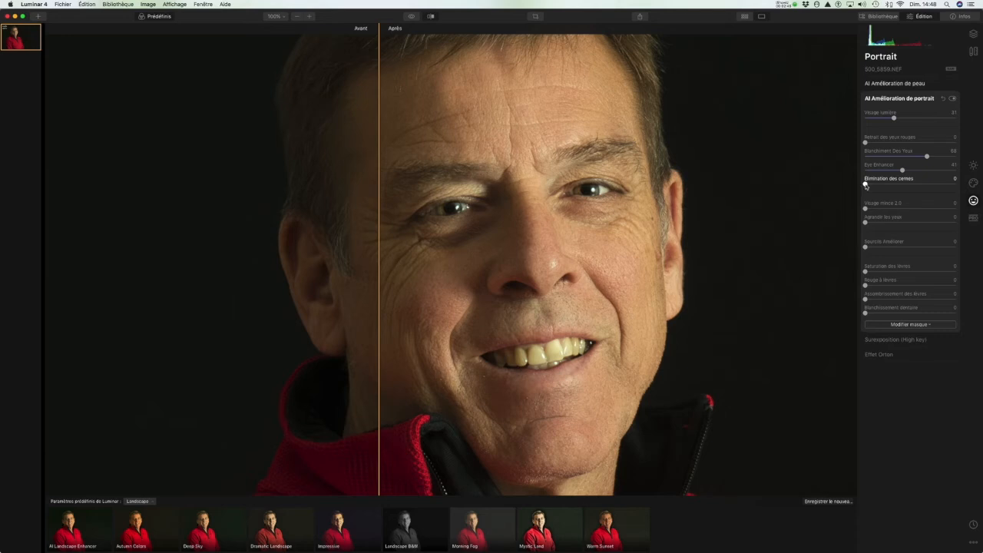
Set Élimination des cernes to 66 and compare the under-eye area before and after with the split divider.
{"action": "left_click_drag", "start_coordinate": [864, 185], "coordinate": [924, 194]}
{"action": "left_click_drag", "start_coordinate": [379, 103], "coordinate": [401, 102]}
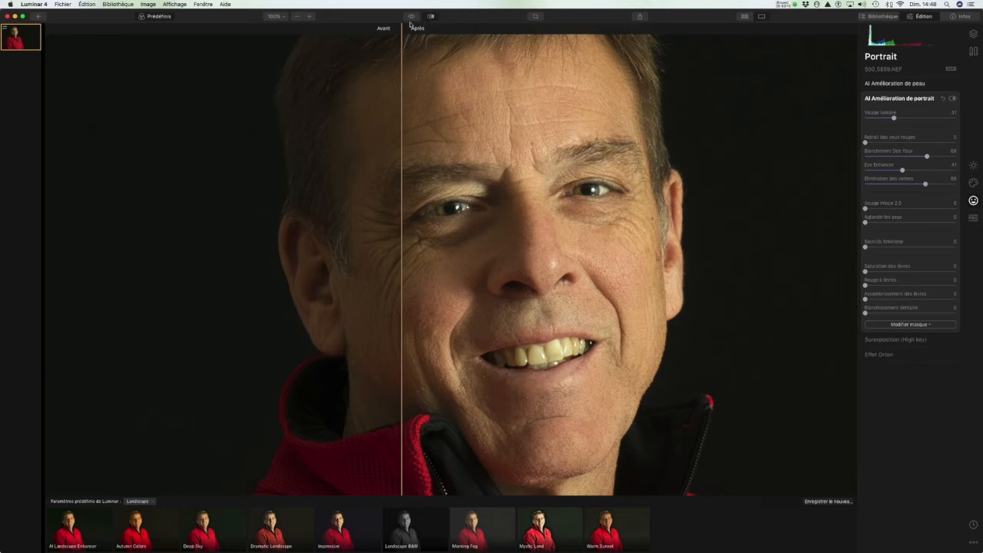
{"action": "left_click_drag", "start_coordinate": [399, 31], "coordinate": [263, 32]}
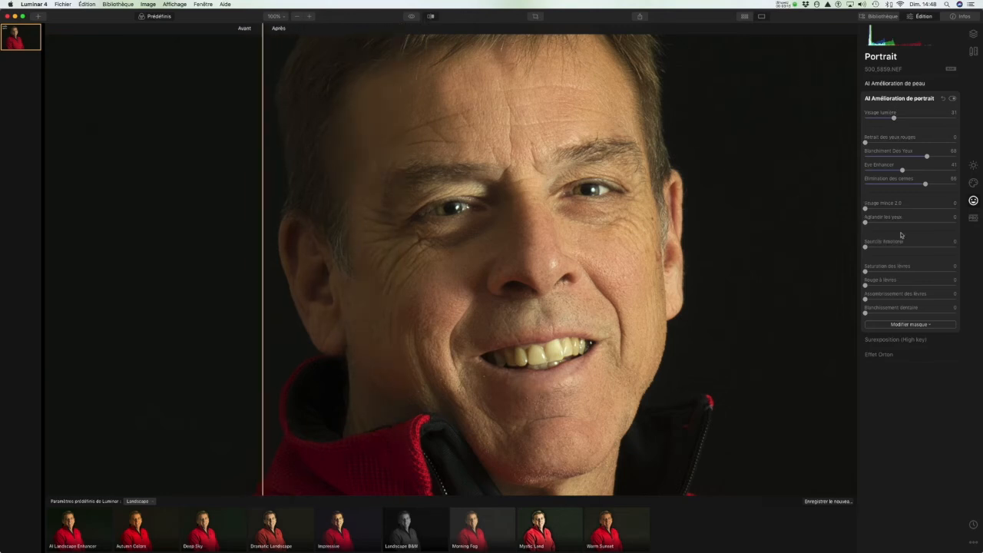
Set Visage mince 2.0 to 72 and Agrandir les yeux to 54, comparing the face with the original.
{"action": "left_click_drag", "start_coordinate": [865, 208], "coordinate": [934, 215]}
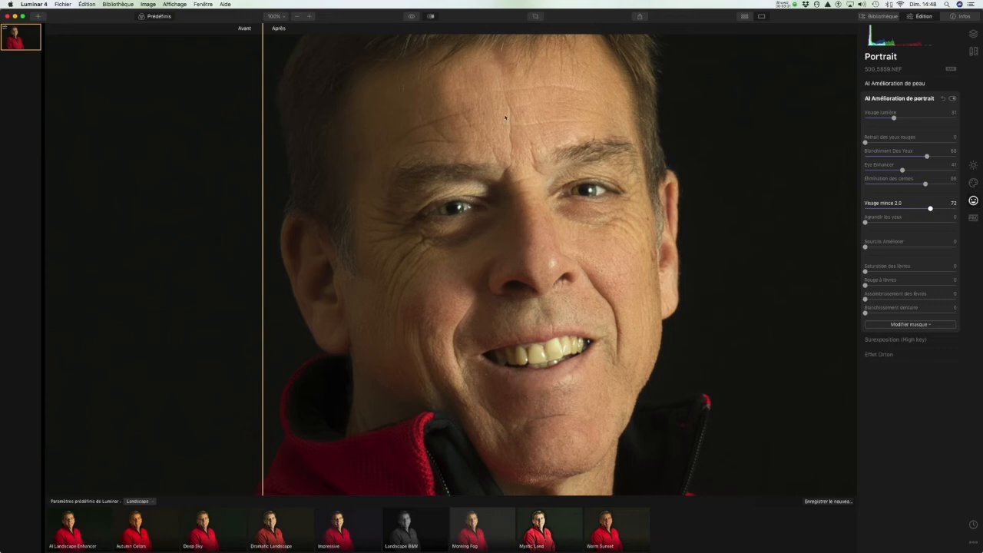
{"action": "left_click_drag", "start_coordinate": [262, 117], "coordinate": [176, 107]}
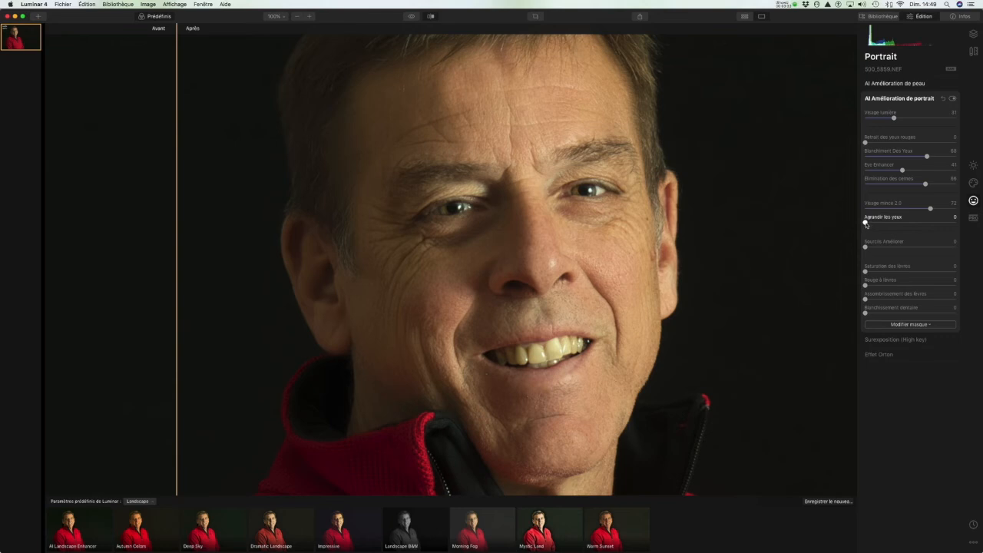
{"action": "left_click_drag", "start_coordinate": [865, 223], "coordinate": [911, 224]}
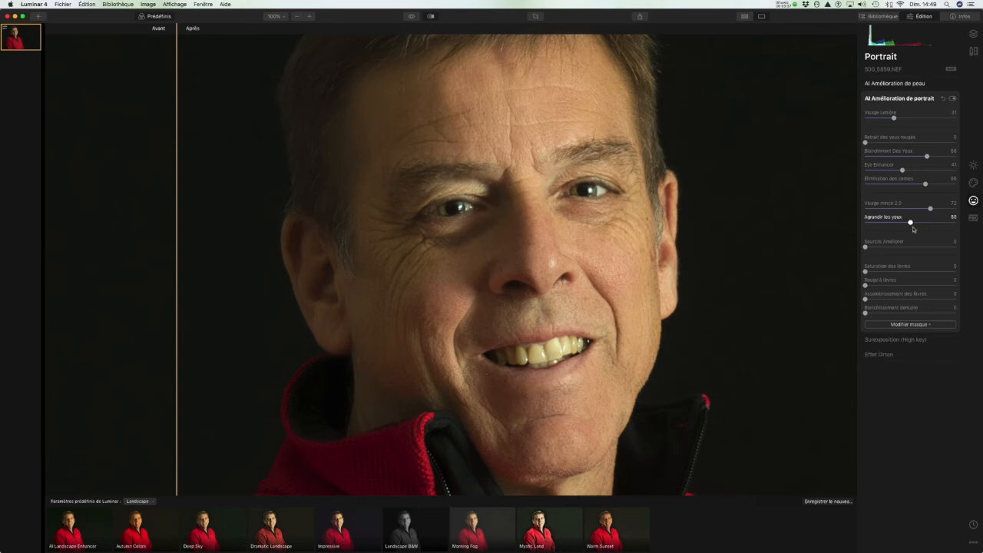
{"action": "left_click", "coordinate": [912, 228]}
{"action": "left_click_drag", "start_coordinate": [176, 104], "coordinate": [547, 107]}
{"action": "left_click", "coordinate": [605, 119]}
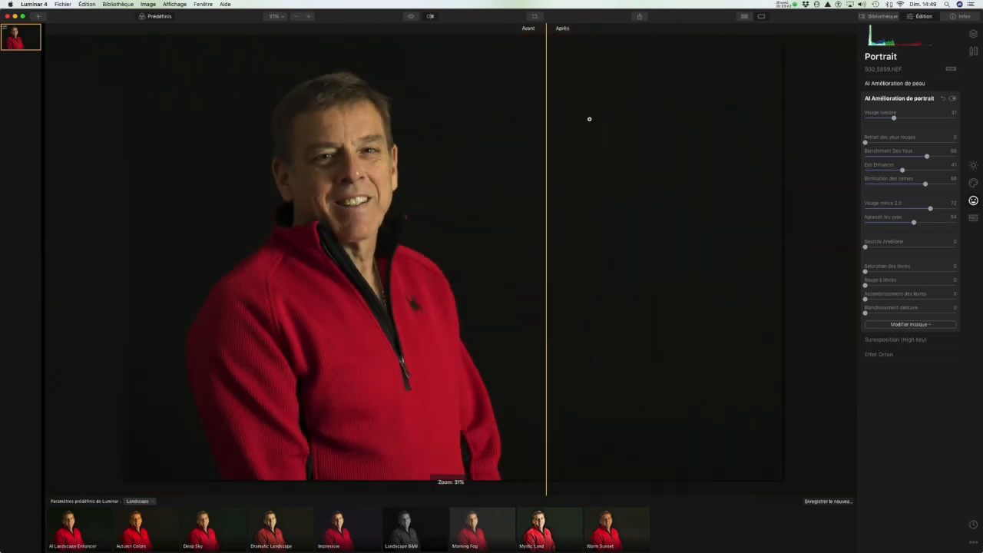
{"action": "left_click", "coordinate": [496, 147]}
{"action": "double_click", "coordinate": [496, 146]}
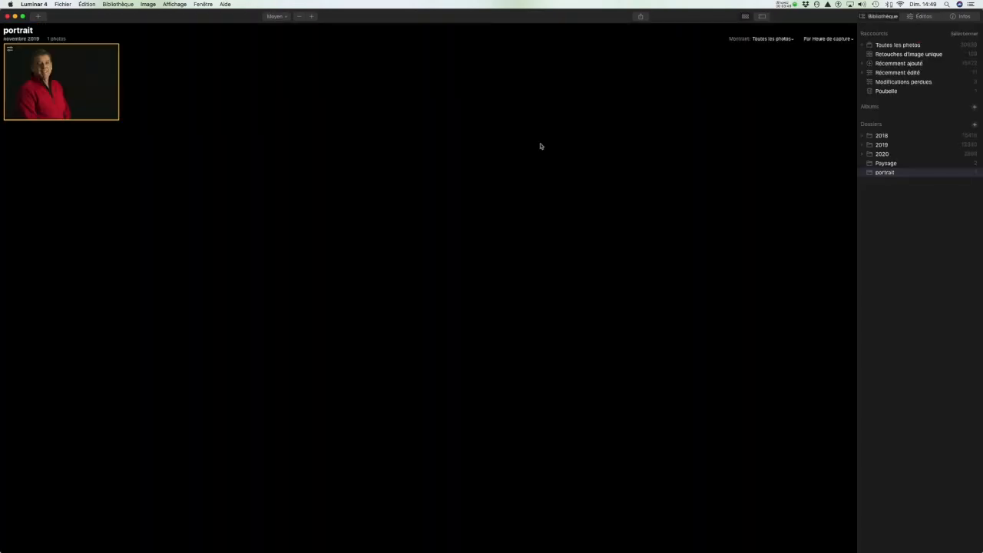
{"action": "left_click", "coordinate": [275, 16]}
{"action": "left_click", "coordinate": [397, 49]}
{"action": "left_click", "coordinate": [762, 16]}
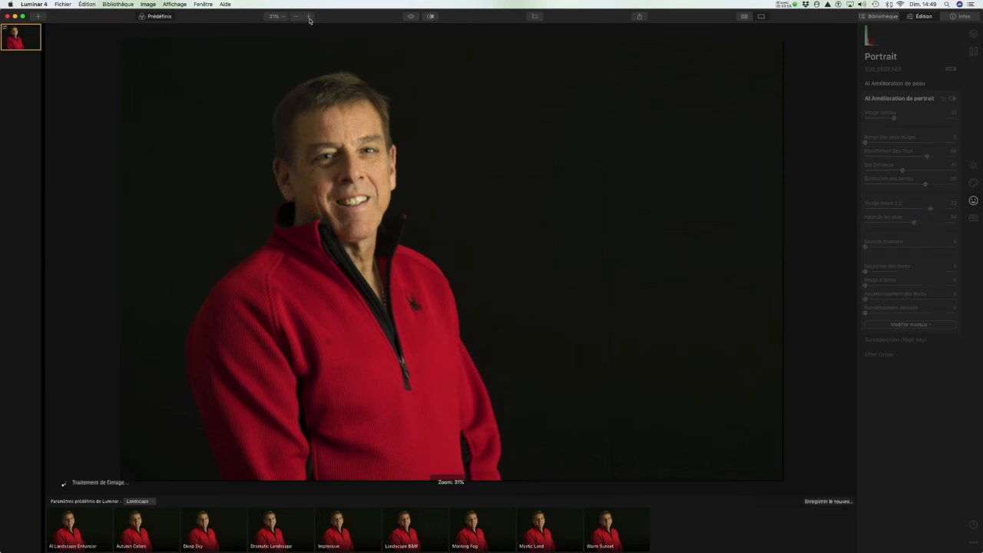
Compare the face before and after at 100% zoom by moving the split divider across it.
{"action": "left_click", "coordinate": [309, 18]}
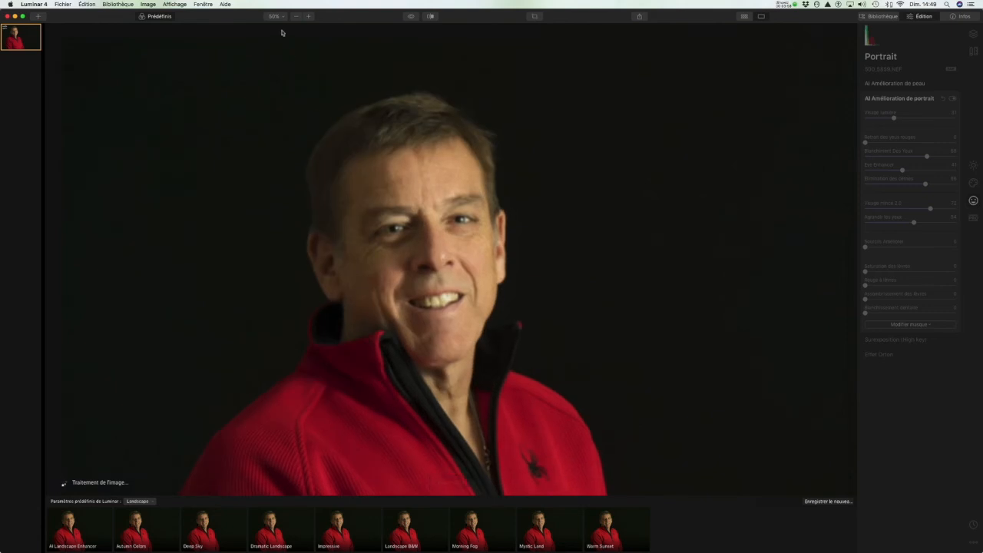
{"action": "left_click", "coordinate": [283, 19]}
{"action": "left_click", "coordinate": [292, 24]}
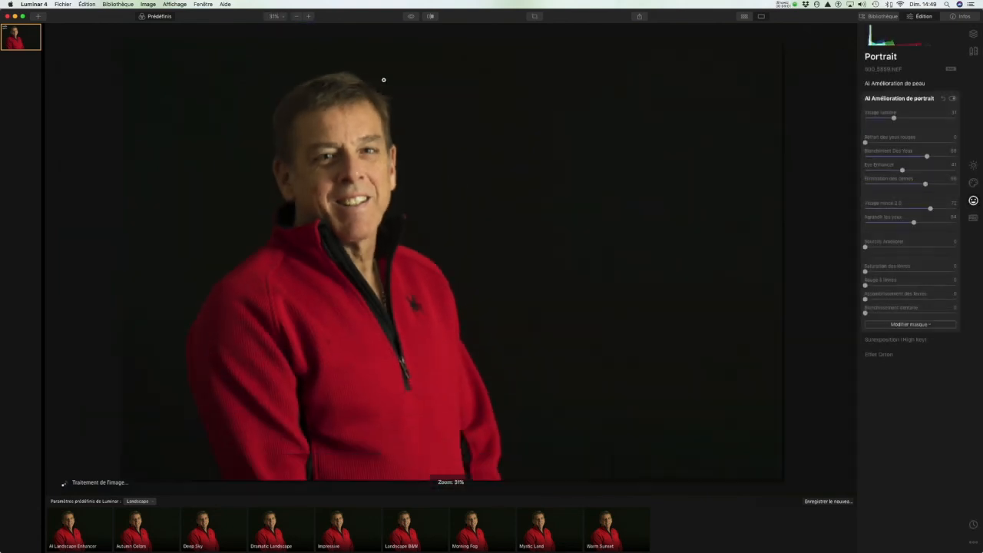
{"action": "left_click", "coordinate": [310, 17]}
{"action": "left_click", "coordinate": [310, 18]}
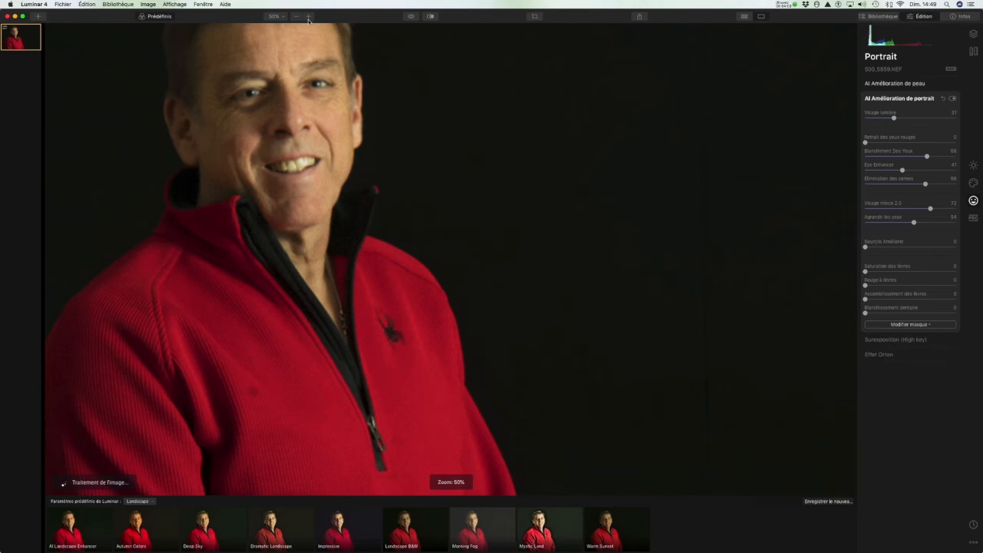
{"action": "left_click_drag", "start_coordinate": [190, 101], "coordinate": [645, 425]}
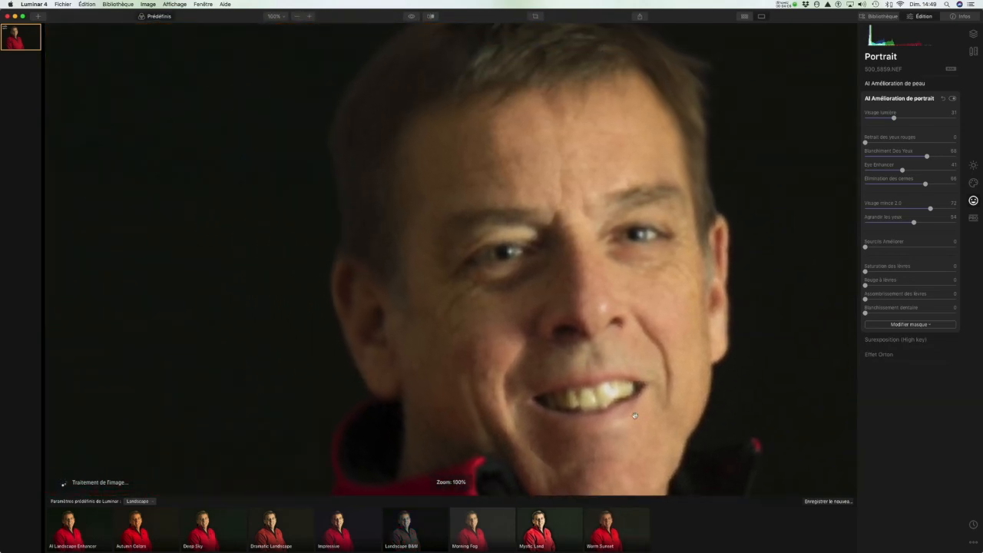
{"action": "left_click_drag", "start_coordinate": [604, 338], "coordinate": [506, 322]}
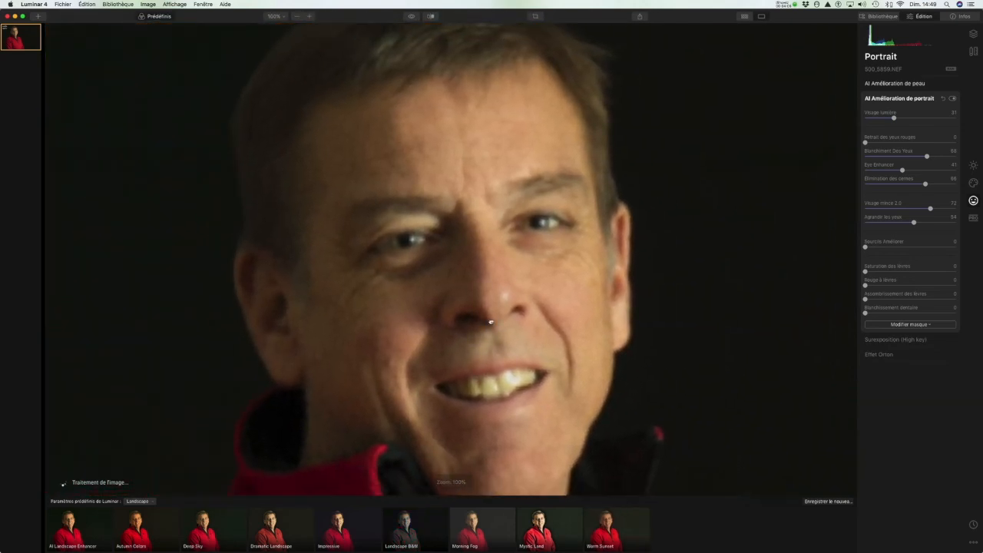
{"action": "left_click", "coordinate": [431, 19]}
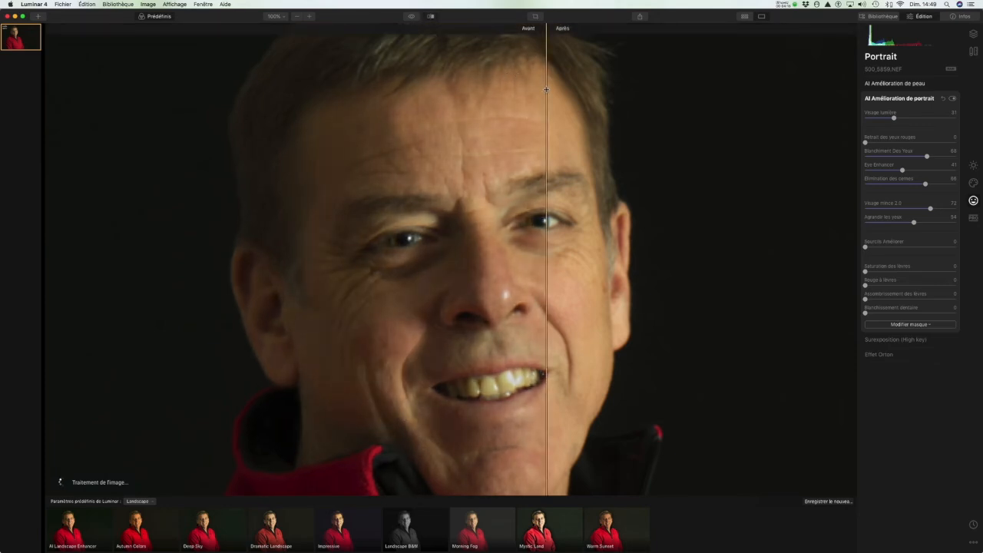
{"action": "left_click_drag", "start_coordinate": [546, 89], "coordinate": [314, 64]}
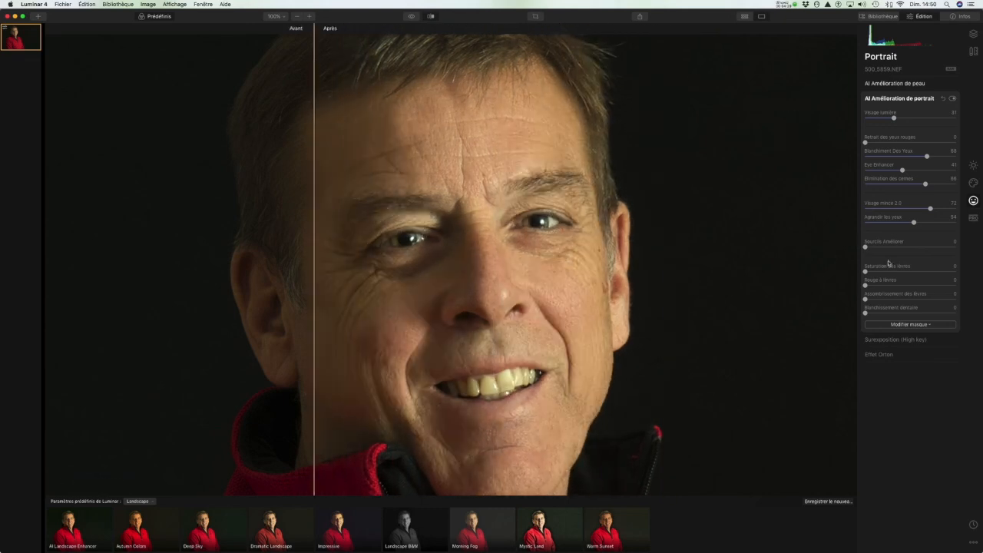
Set Sourcils Améliorer to 56 and Saturation des lèvres to 37, checking the face with the split divider.
{"action": "left_click_drag", "start_coordinate": [865, 248], "coordinate": [917, 247]}
{"action": "left_click_drag", "start_coordinate": [313, 61], "coordinate": [281, 81]}
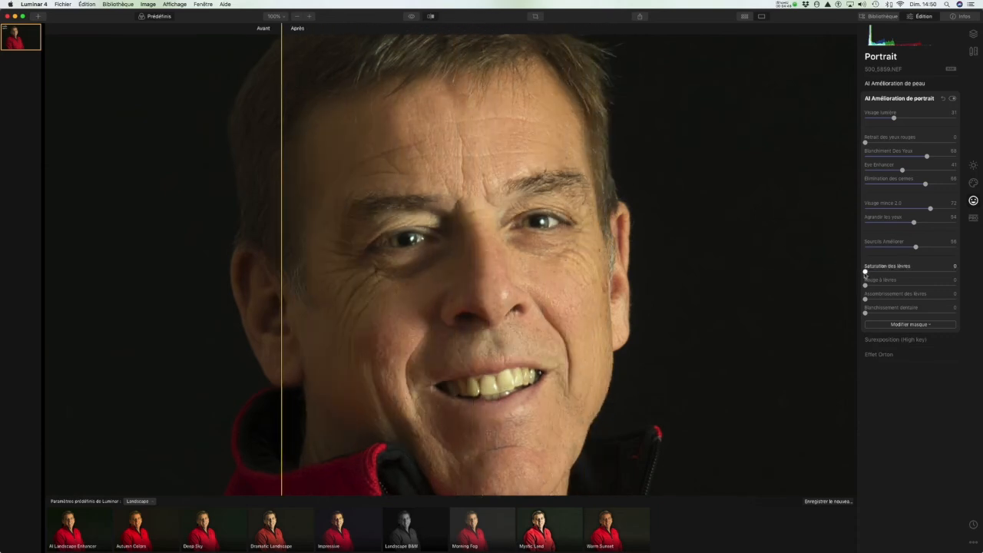
{"action": "left_click_drag", "start_coordinate": [864, 272], "coordinate": [900, 274]}
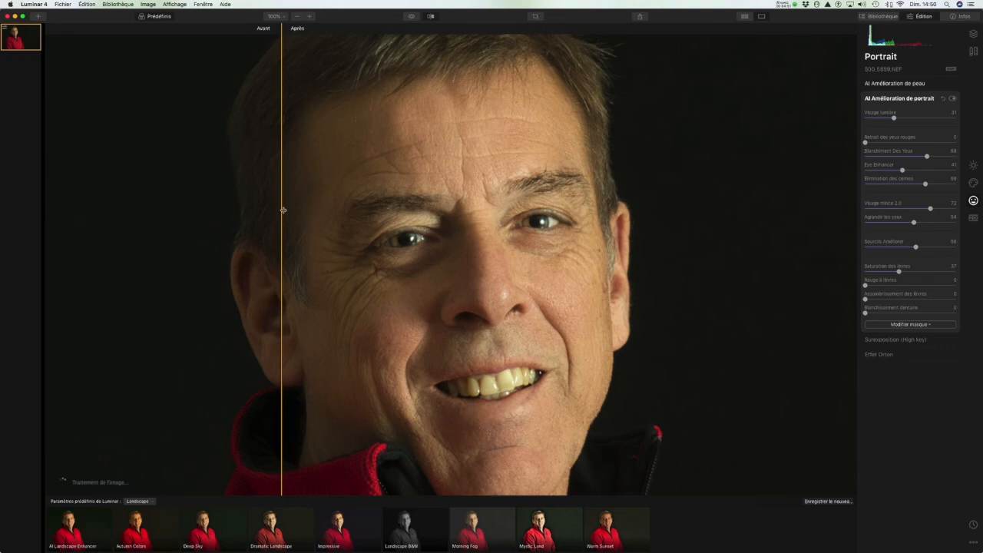
{"action": "left_click_drag", "start_coordinate": [285, 209], "coordinate": [375, 224]}
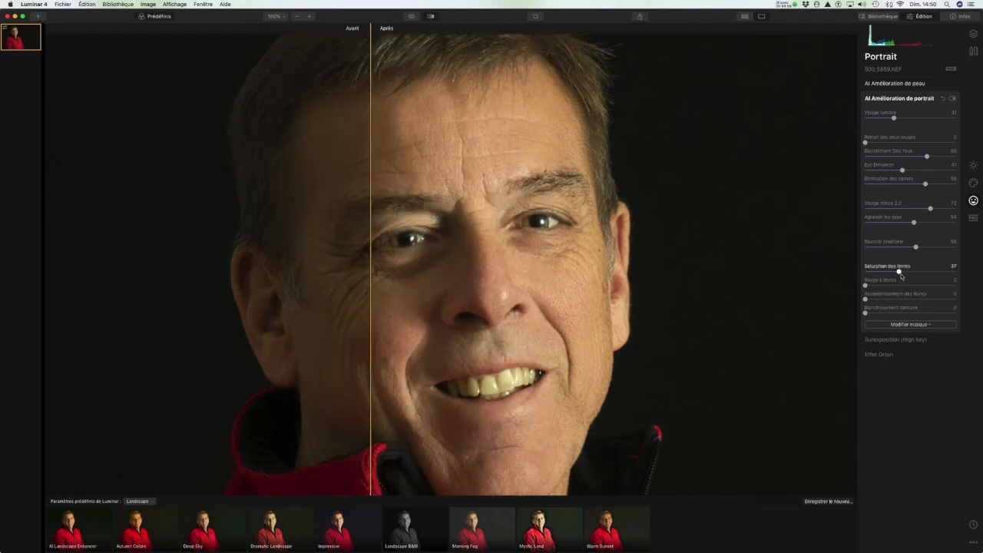
Set Rouge à lèvres to 15 and Blanchissement dentaire to 54, checking the face with the split divider.
{"action": "left_click_drag", "start_coordinate": [864, 285], "coordinate": [878, 285]}
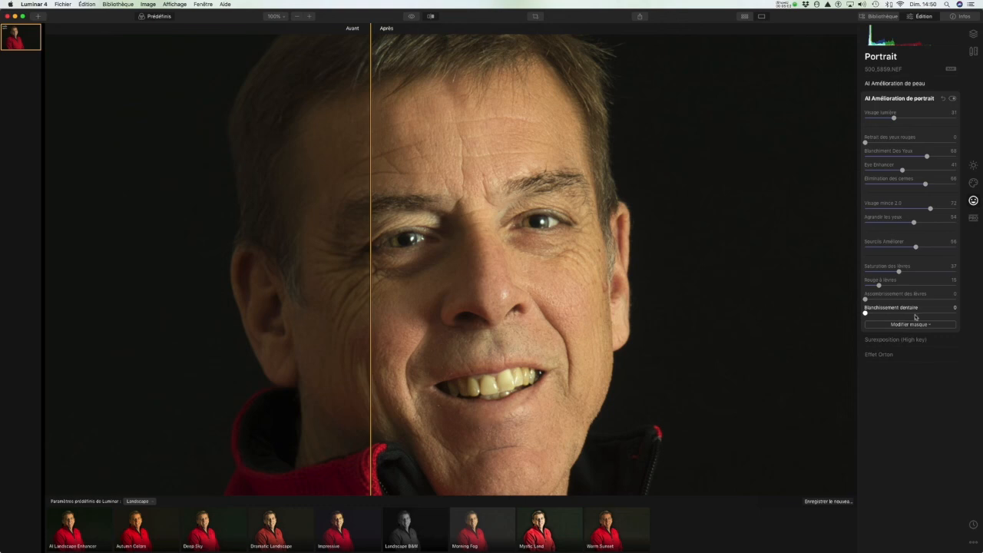
{"action": "left_click_drag", "start_coordinate": [866, 313], "coordinate": [917, 314]}
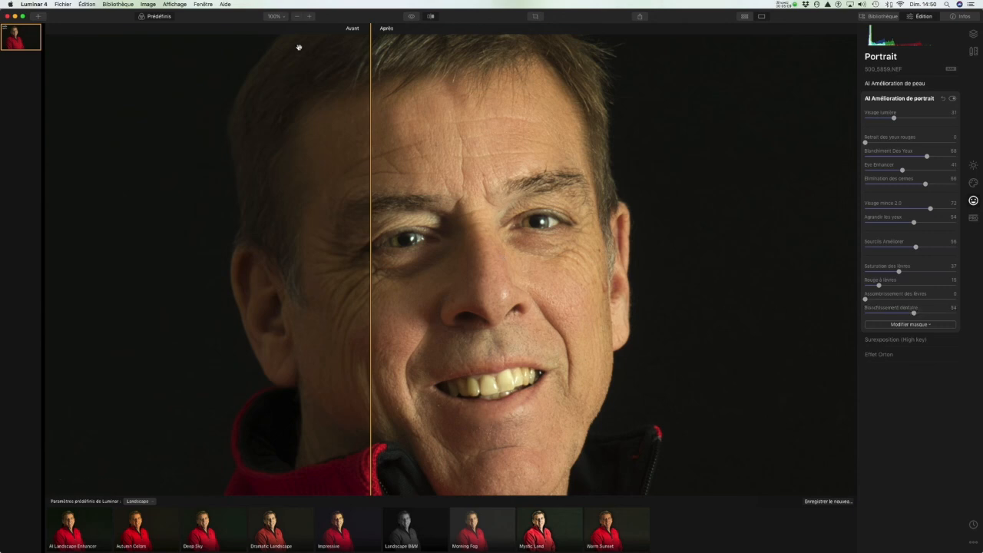
{"action": "left_click_drag", "start_coordinate": [372, 55], "coordinate": [395, 84]}
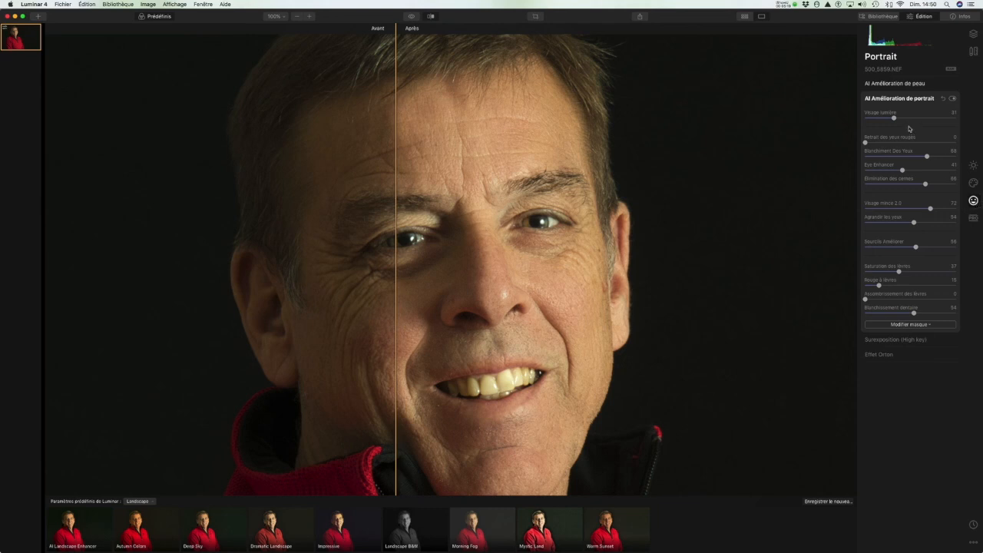
In Surexposition (High key), try a Quantité of 63, restore it to 0, and set Surexposition standard to about 55.
{"action": "left_click", "coordinate": [911, 102]}
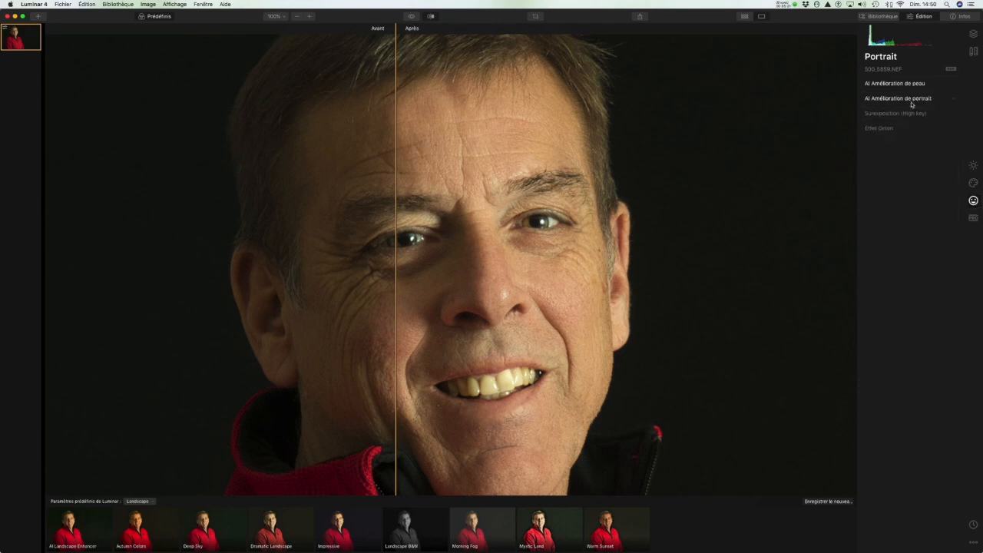
{"action": "left_click", "coordinate": [908, 116]}
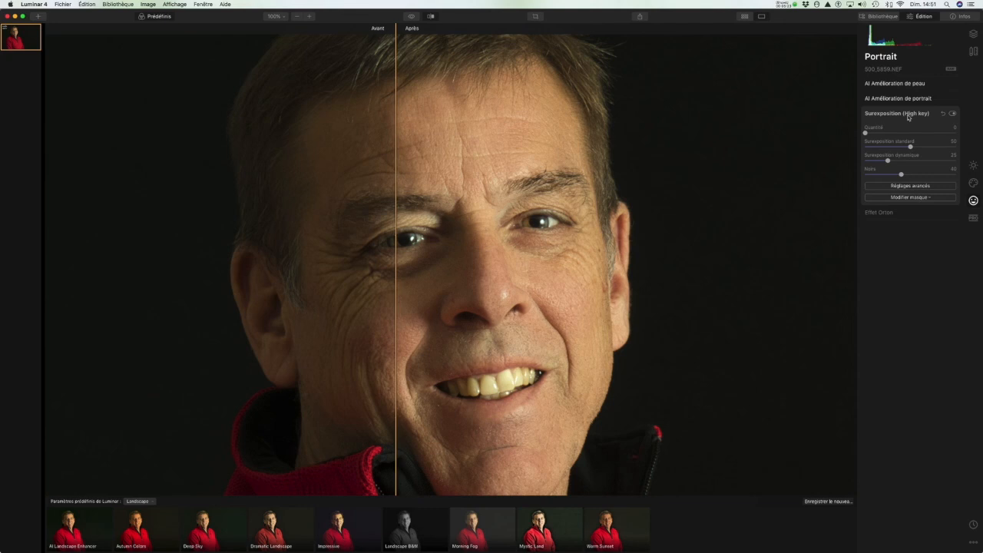
{"action": "left_click", "coordinate": [432, 18]}
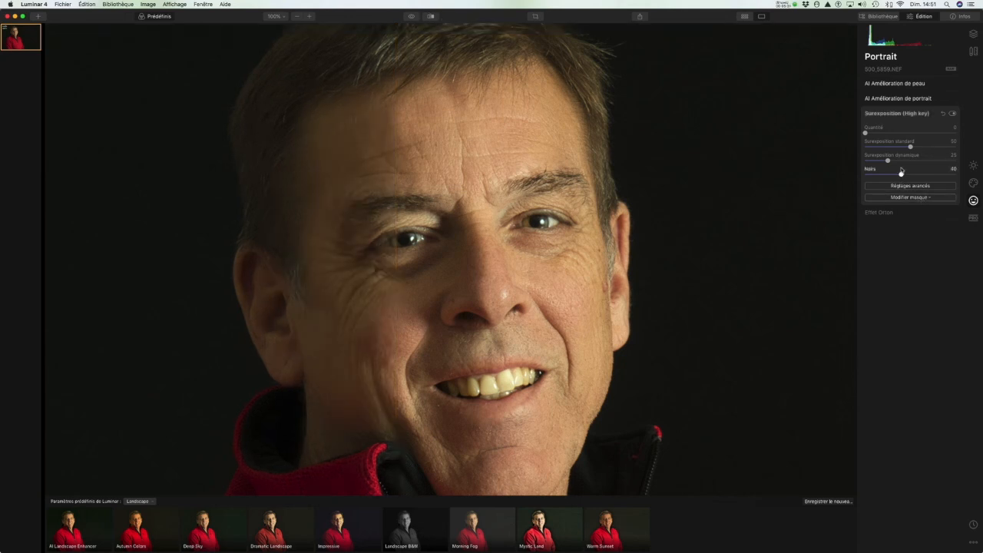
{"action": "left_click_drag", "start_coordinate": [866, 132], "coordinate": [924, 135]}
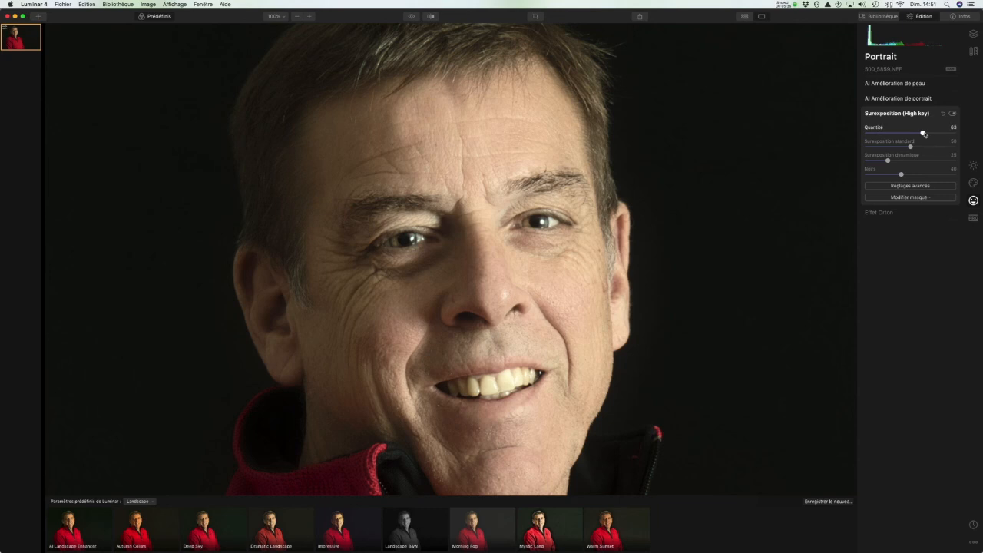
{"action": "left_click_drag", "start_coordinate": [927, 135], "coordinate": [864, 132]}
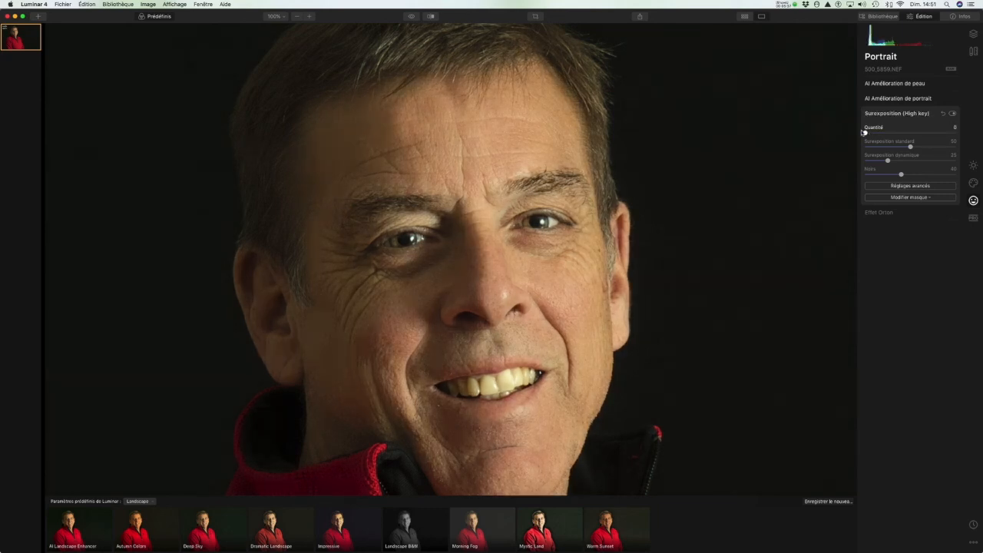
{"action": "left_click_drag", "start_coordinate": [910, 146], "coordinate": [891, 146]}
Compare the retouched portrait with the original by switching the full before/after preview repeatedly.
{"action": "left_click", "coordinate": [411, 17]}
{"action": "left_click", "coordinate": [410, 17]}
{"action": "left_click", "coordinate": [411, 17]}
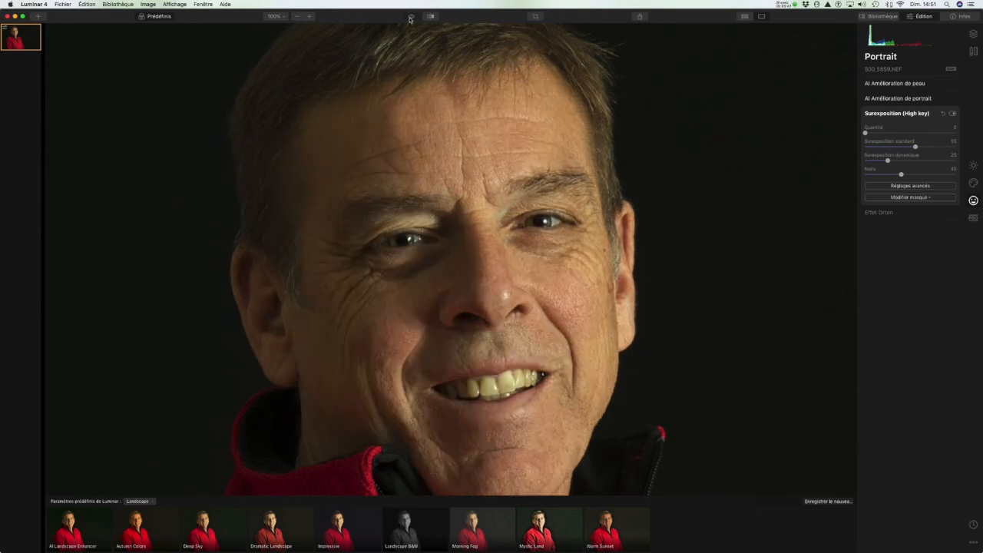
{"action": "left_click", "coordinate": [411, 17]}
{"action": "left_click", "coordinate": [411, 17]}
{"action": "left_click", "coordinate": [411, 17]}
{"action": "left_click", "coordinate": [411, 17]}
{"action": "left_click", "coordinate": [411, 17]}
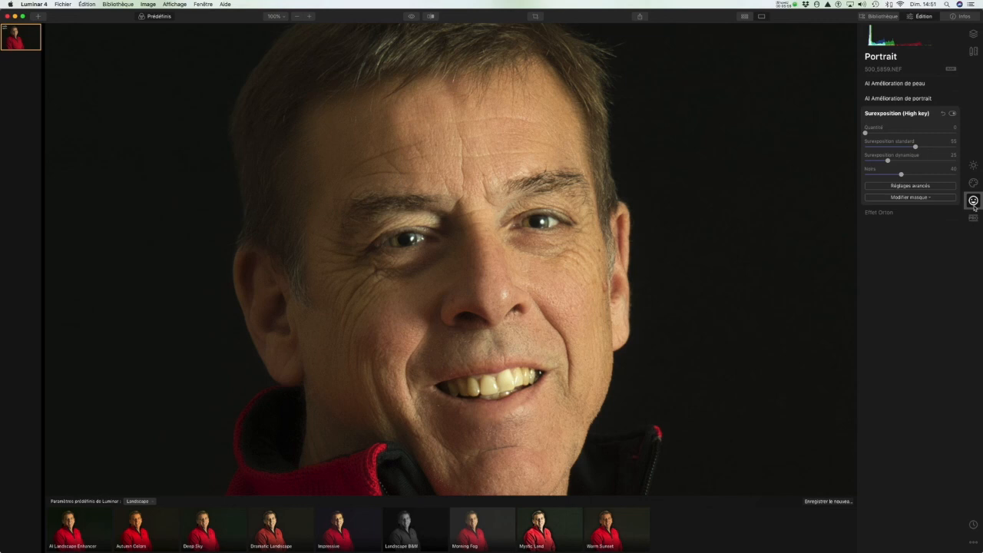
Apply Effet Orton with Type 1 and Quantité 31, and compare the portrait with the original.
{"action": "left_click", "coordinate": [885, 213]}
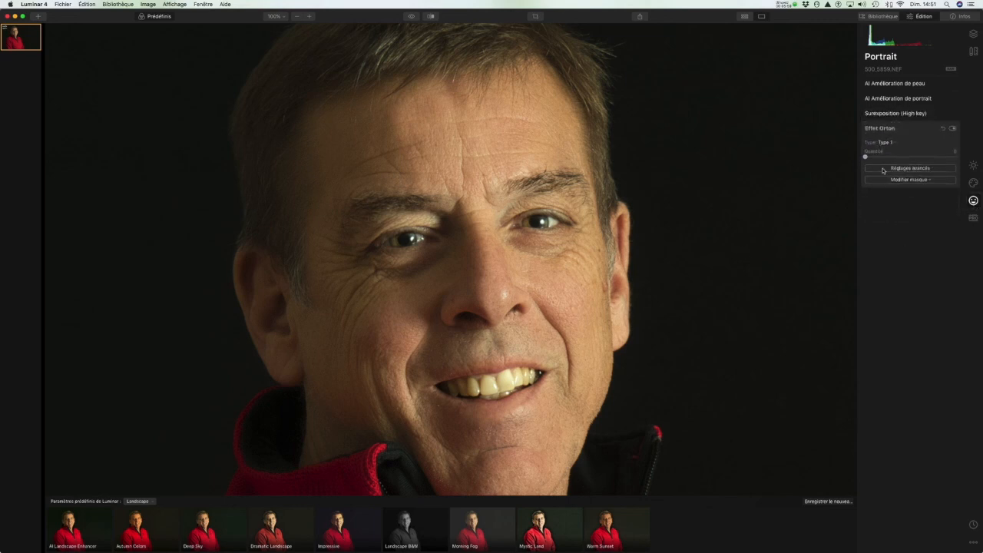
{"action": "left_click", "coordinate": [892, 144]}
{"action": "left_click", "coordinate": [866, 159]}
{"action": "left_click_drag", "start_coordinate": [871, 158], "coordinate": [919, 158]}
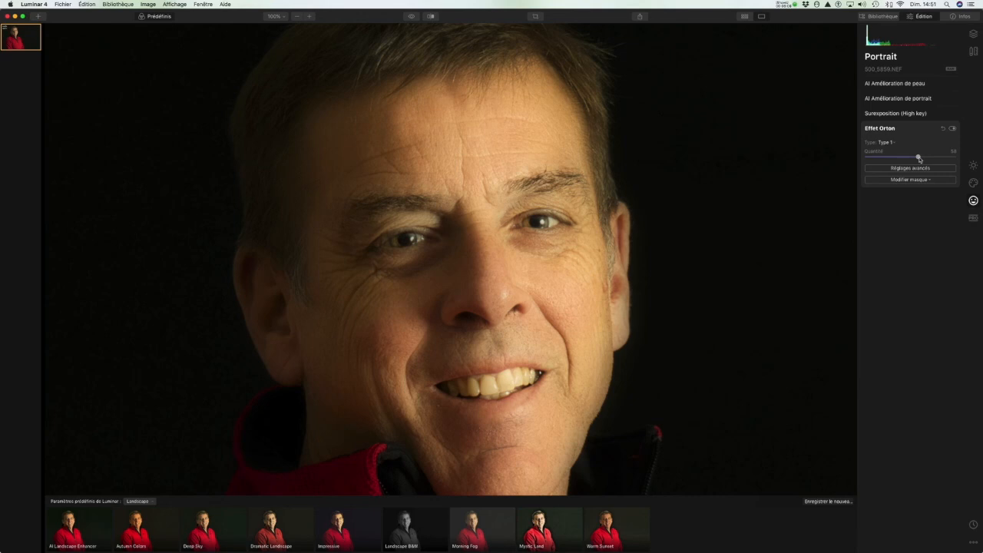
{"action": "left_click_drag", "start_coordinate": [919, 158], "coordinate": [894, 159]}
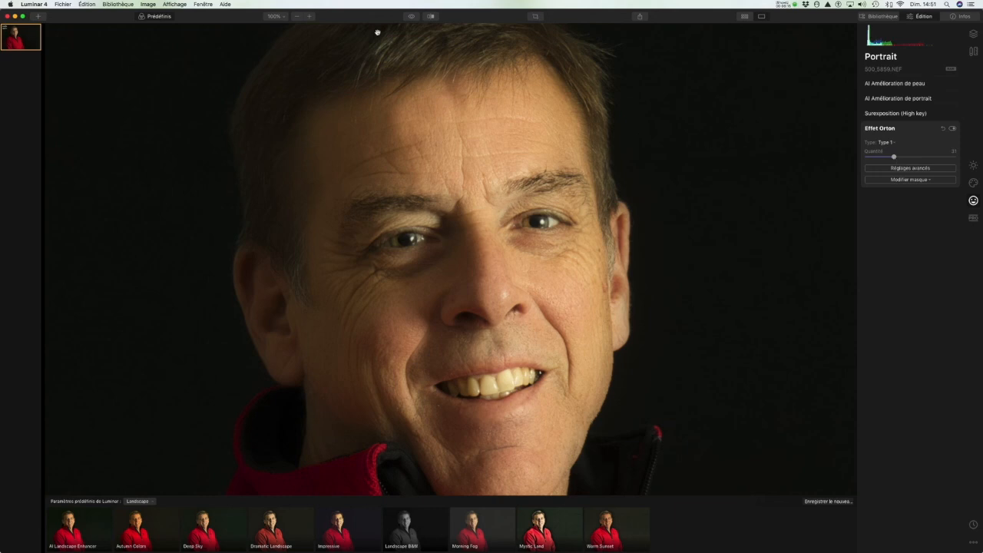
{"action": "left_click", "coordinate": [410, 16]}
{"action": "left_click", "coordinate": [411, 17]}
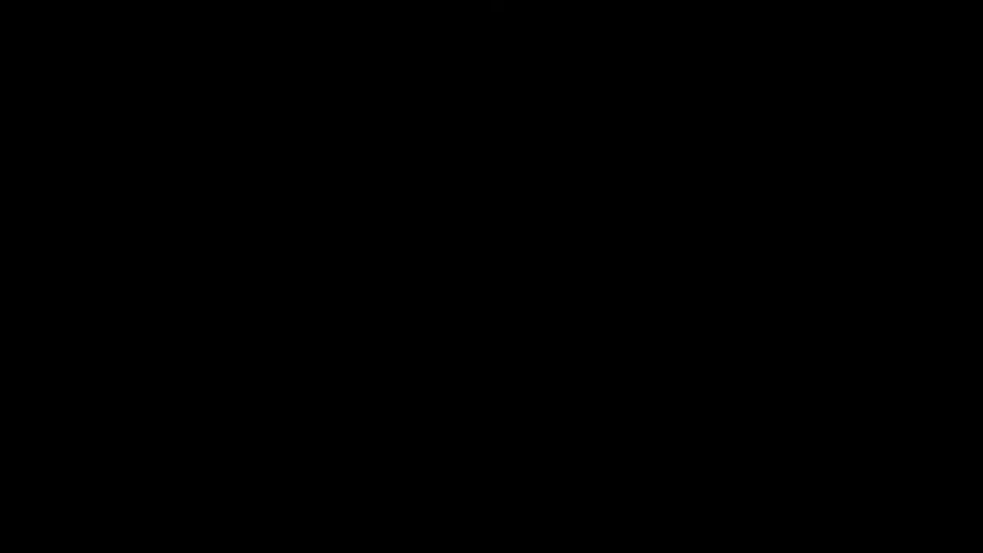